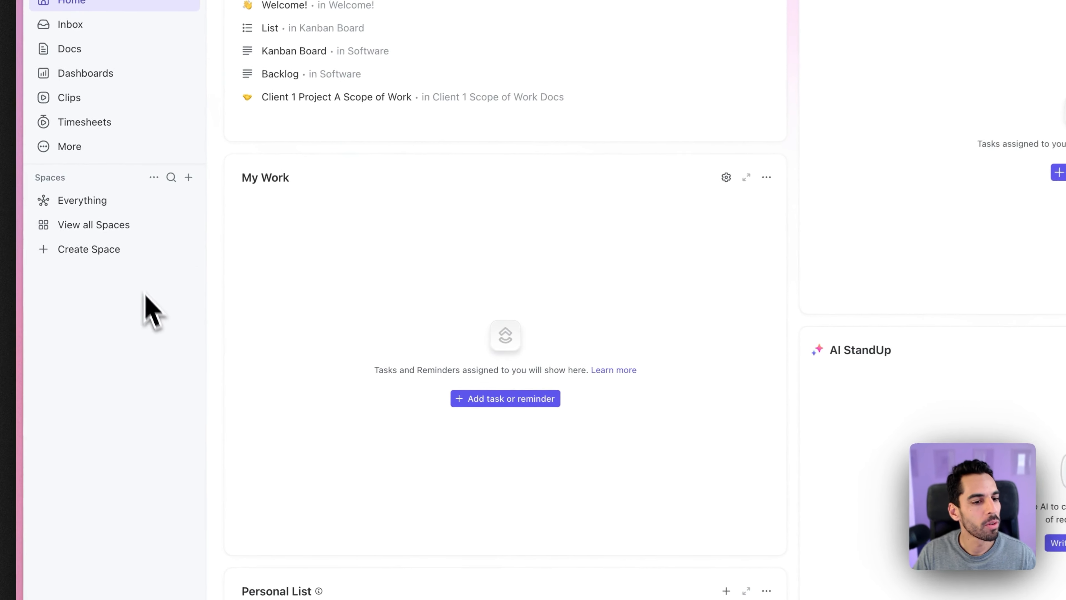
Start a new Space named CLIENT DELIVERY with a blue colour and the gift icon, and proceed to the workflow setup.
click(124, 249)
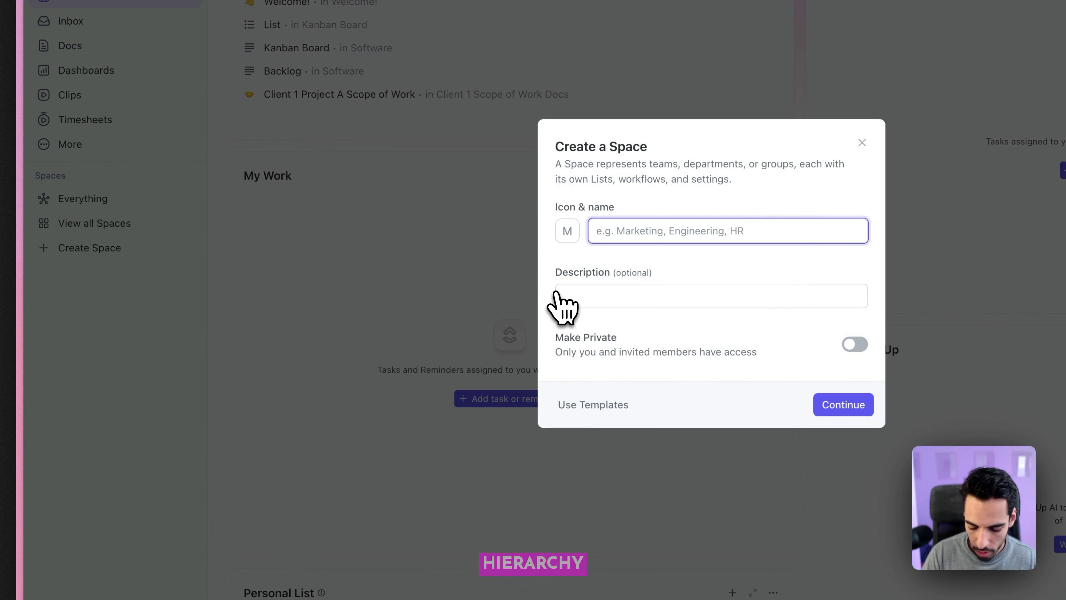
text(CLIENT DEL)
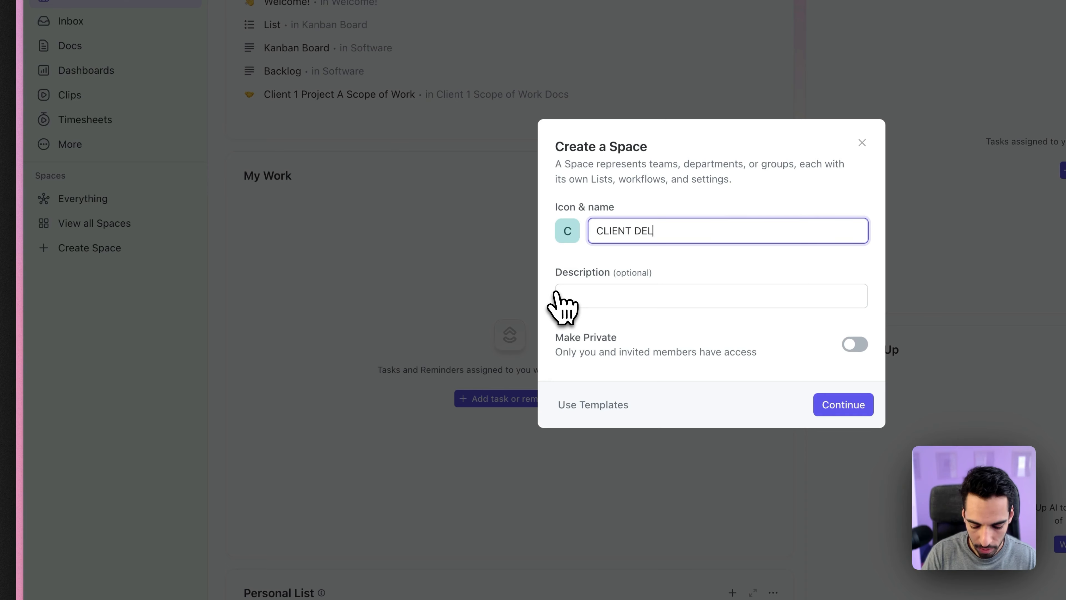
text(IVERY)
click(567, 230)
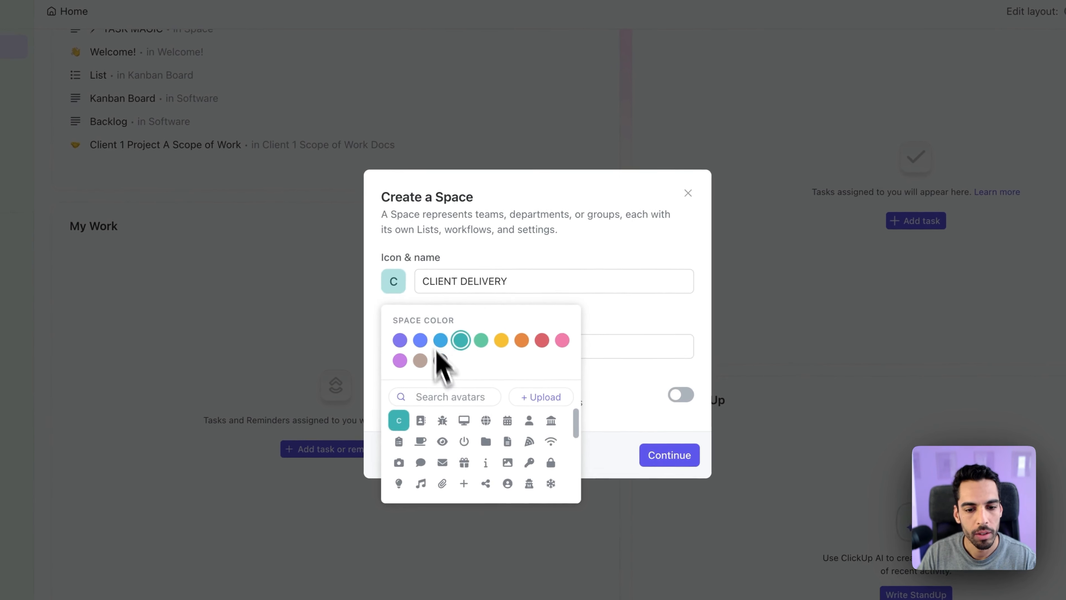
click(417, 341)
click(676, 336)
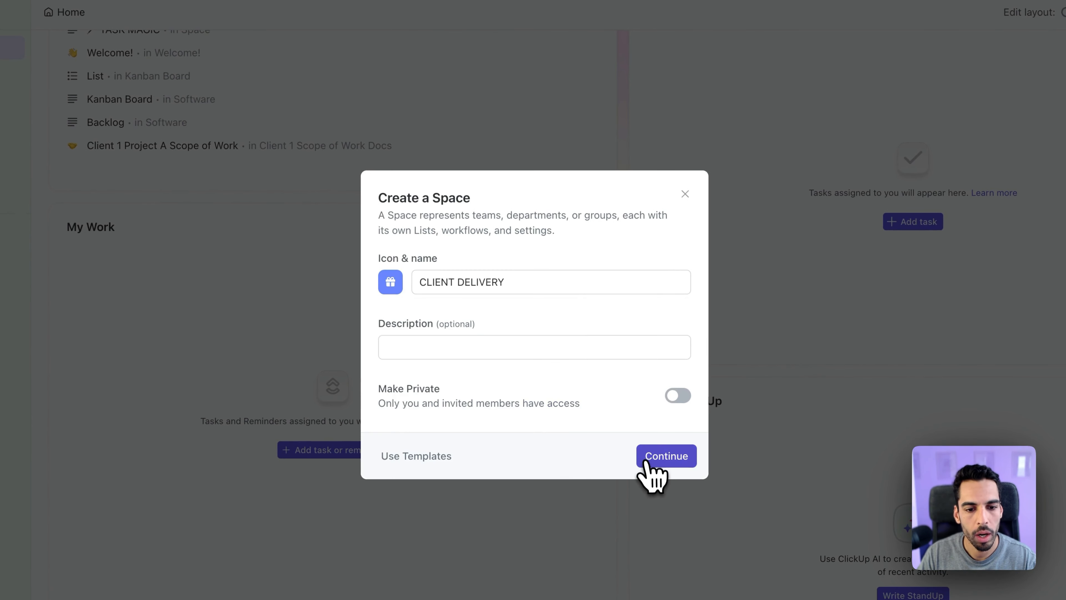
click(659, 462)
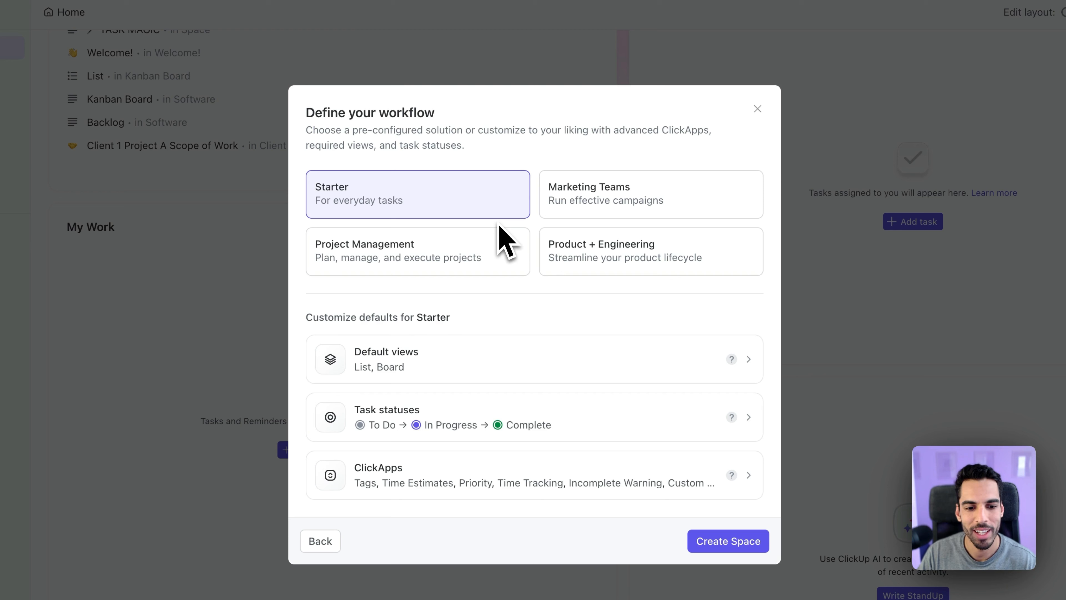
Remove Board from the Space's required default views, leaving only List.
click(396, 369)
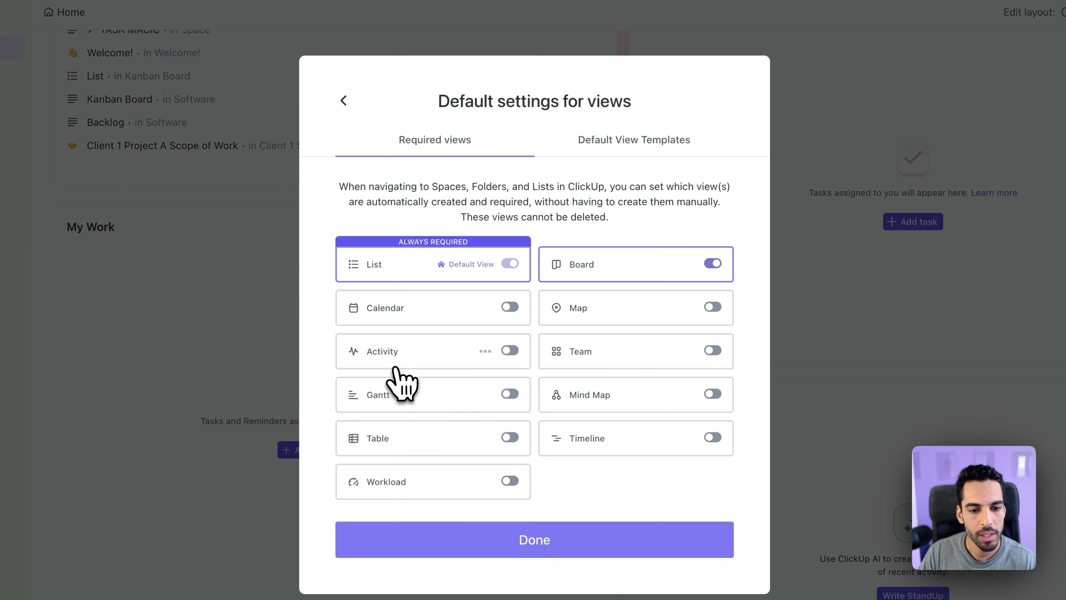
click(710, 265)
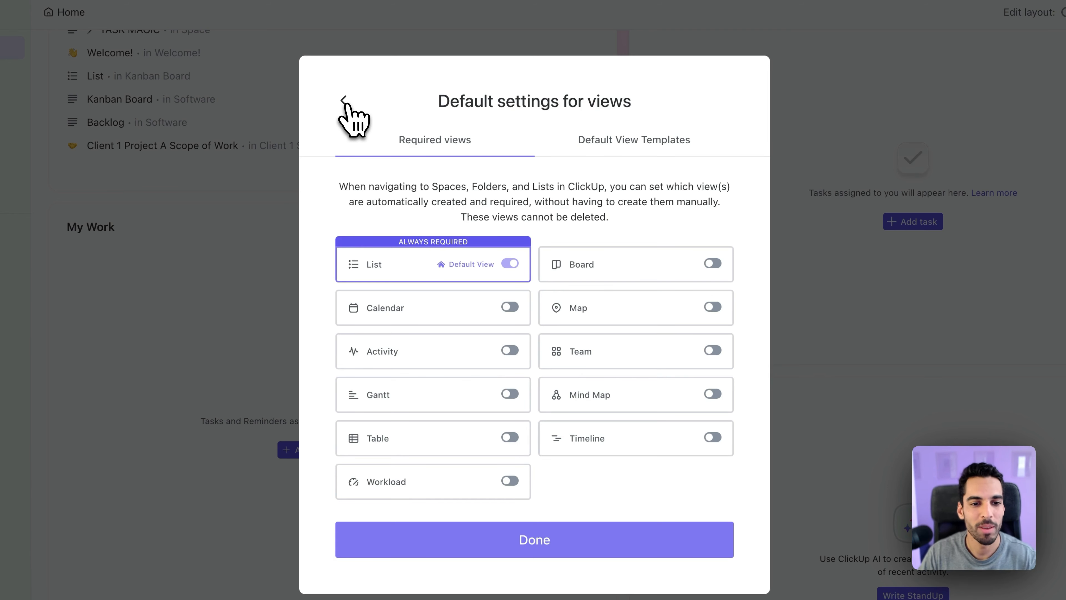
click(344, 101)
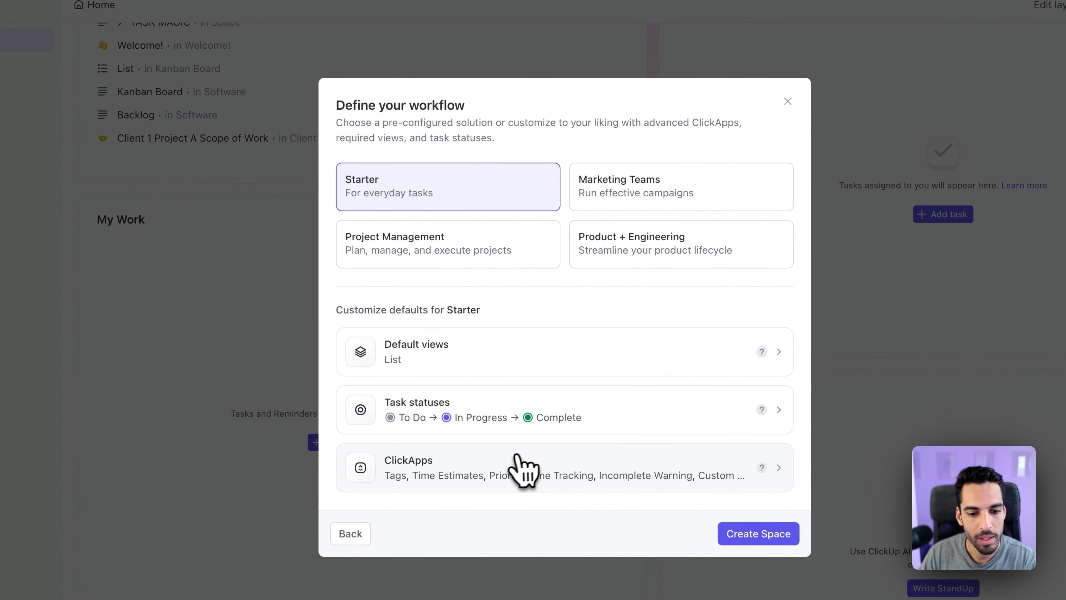
Disable the Email, Multiple Assignees and Time Tracking ClickApps, and create the Space, skipping the Dashboard introduction.
click(478, 467)
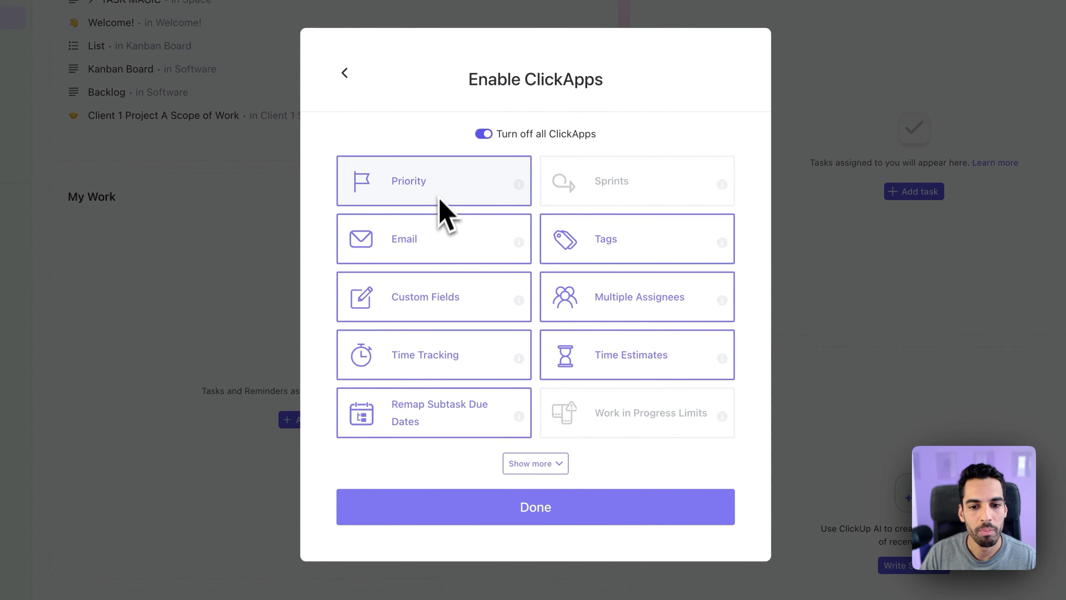
click(535, 463)
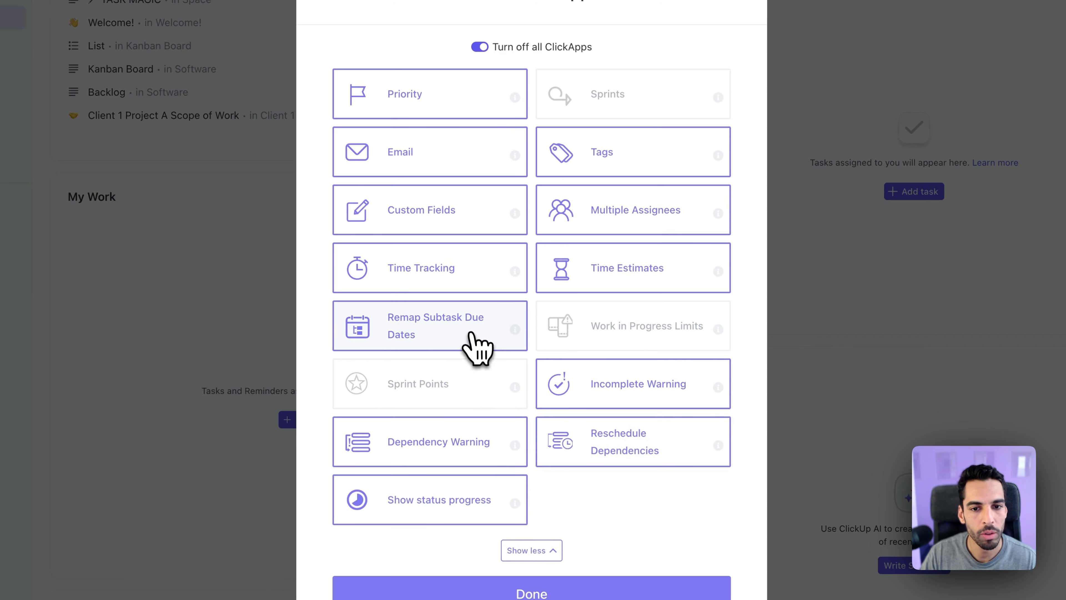
click(431, 170)
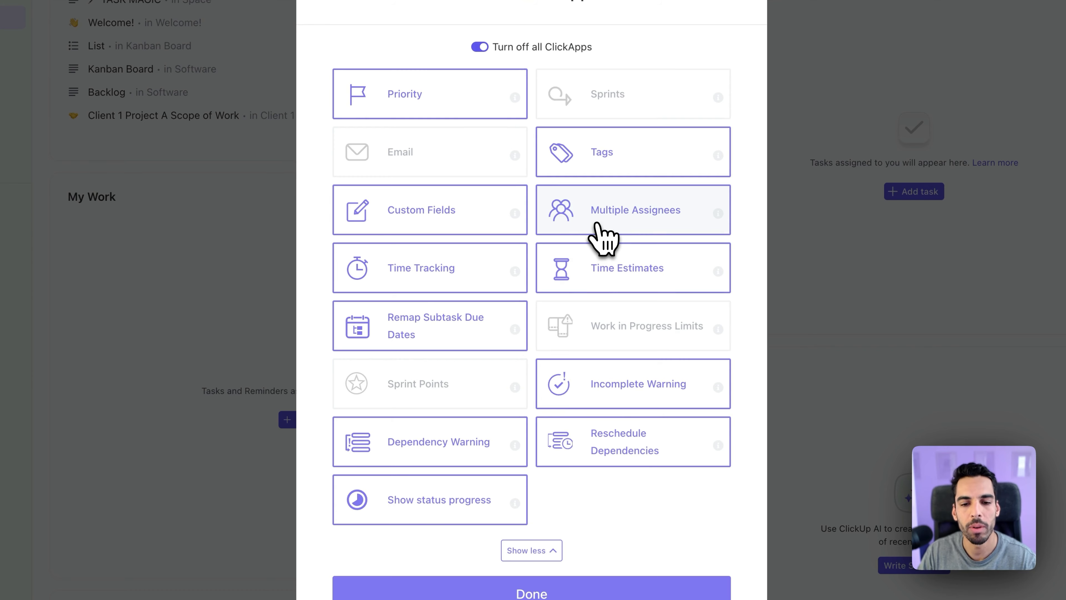
click(598, 225)
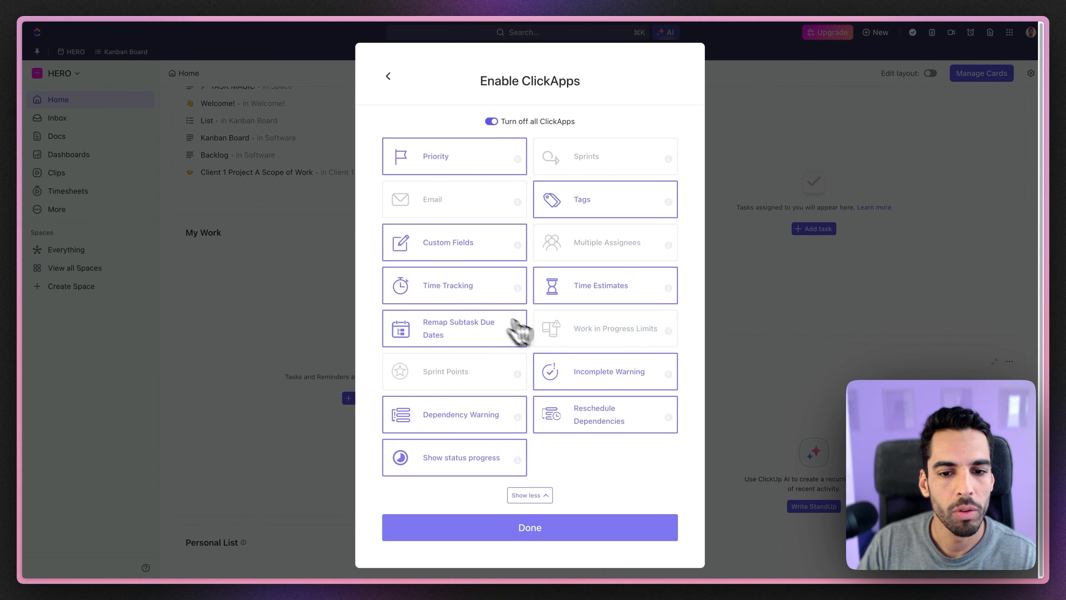
click(456, 296)
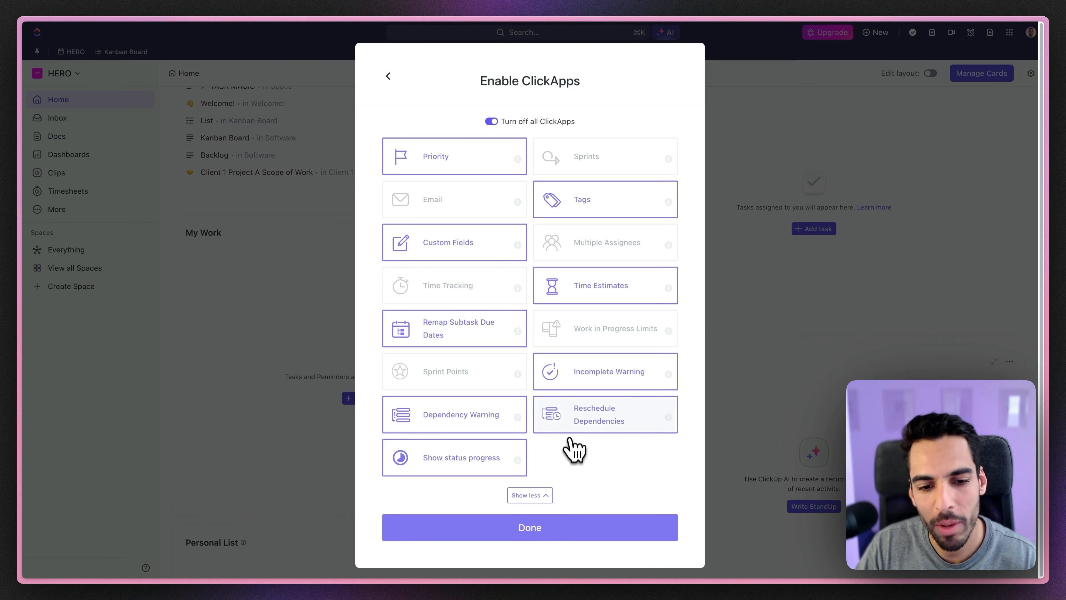
click(572, 530)
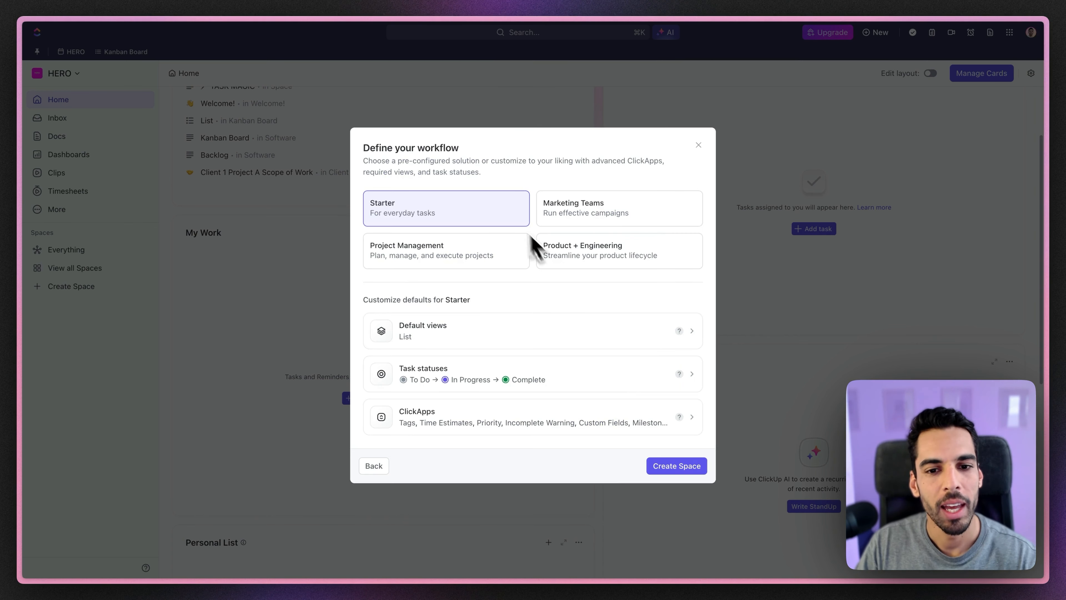
click(682, 469)
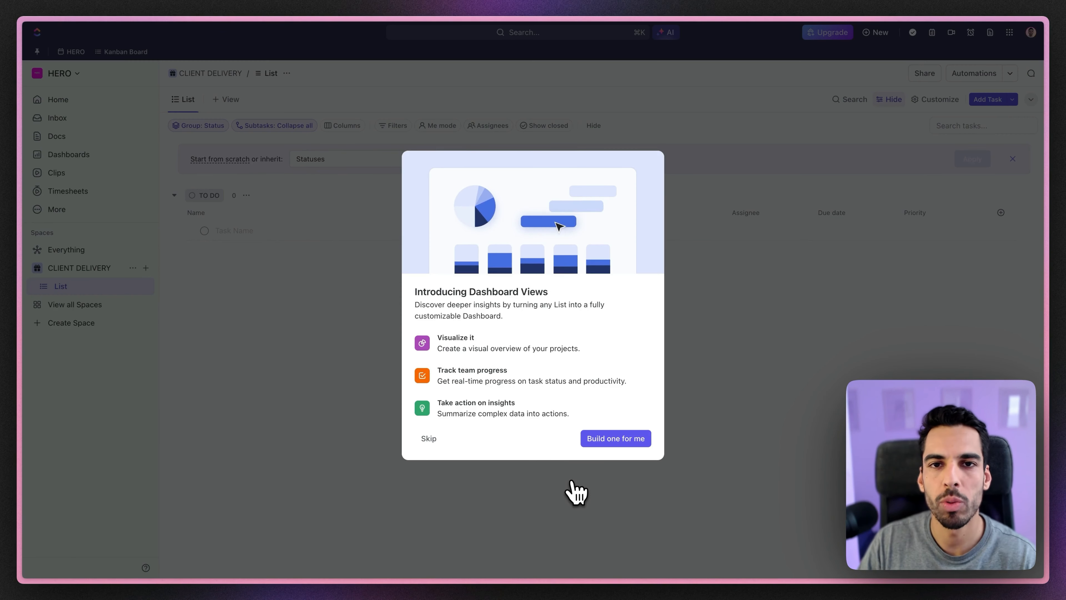
click(426, 445)
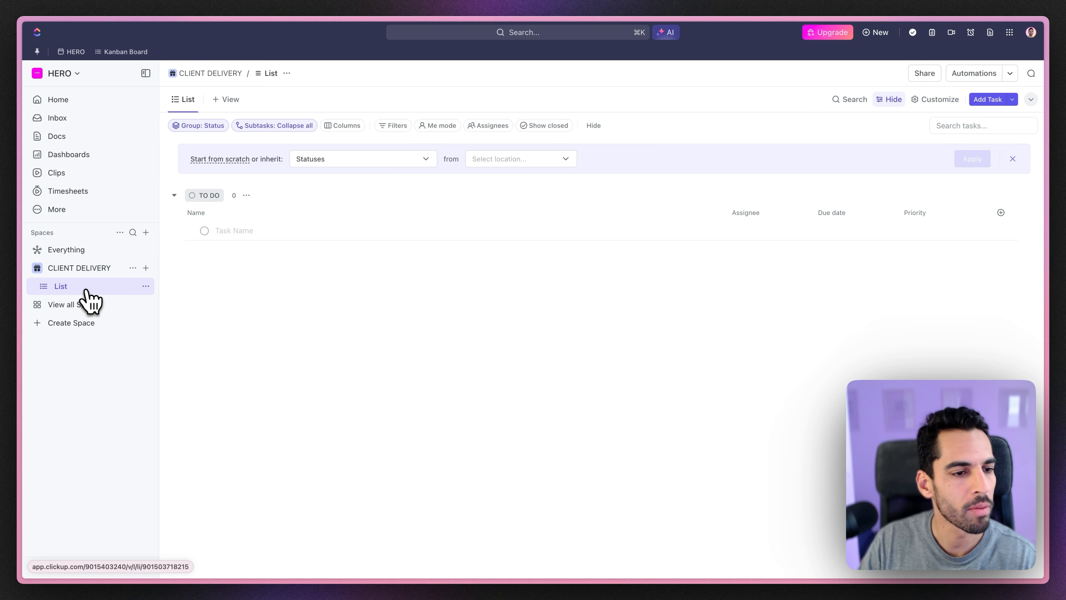
Create a folder named Ongoing Clients in the CLIENT DELIVERY Space.
click(146, 271)
click(181, 361)
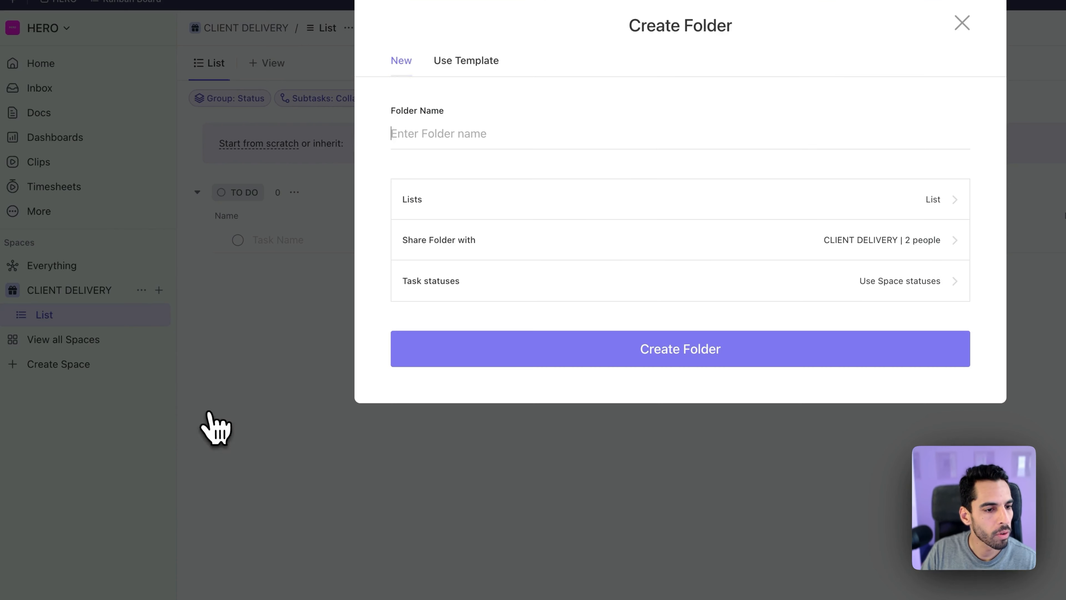
text(Ongoing Cl)
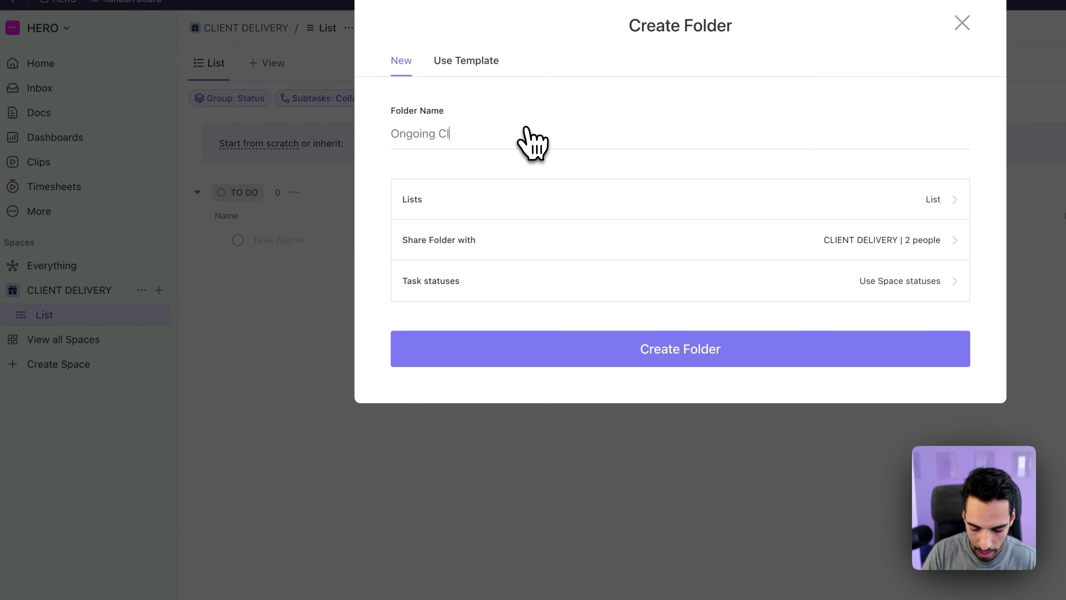
text(ien)
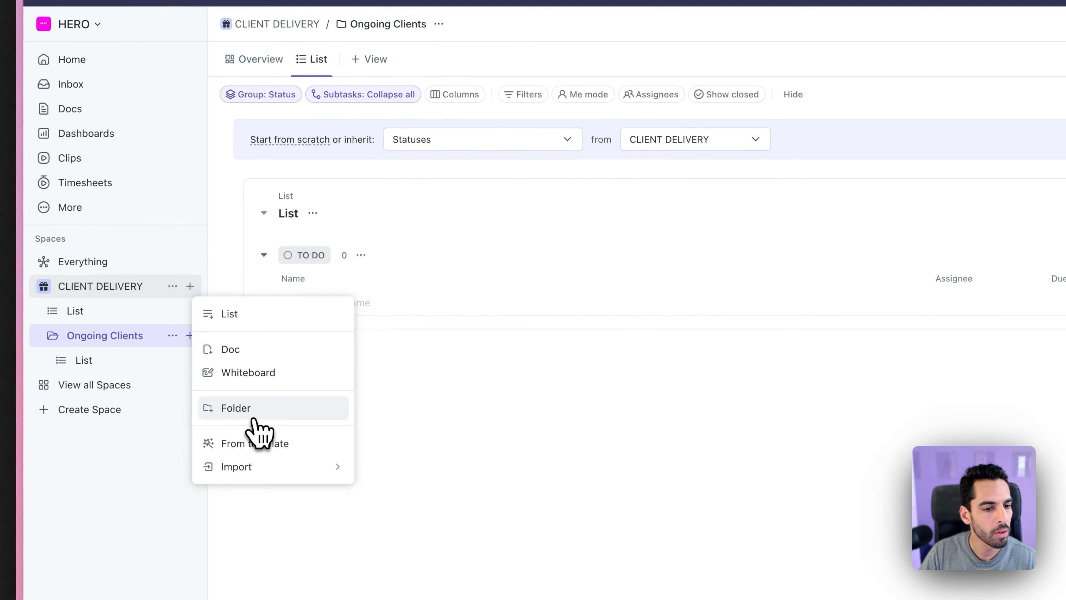
Create a second folder named Past Clients in the CLIENT DELIVERY Space.
click(257, 434)
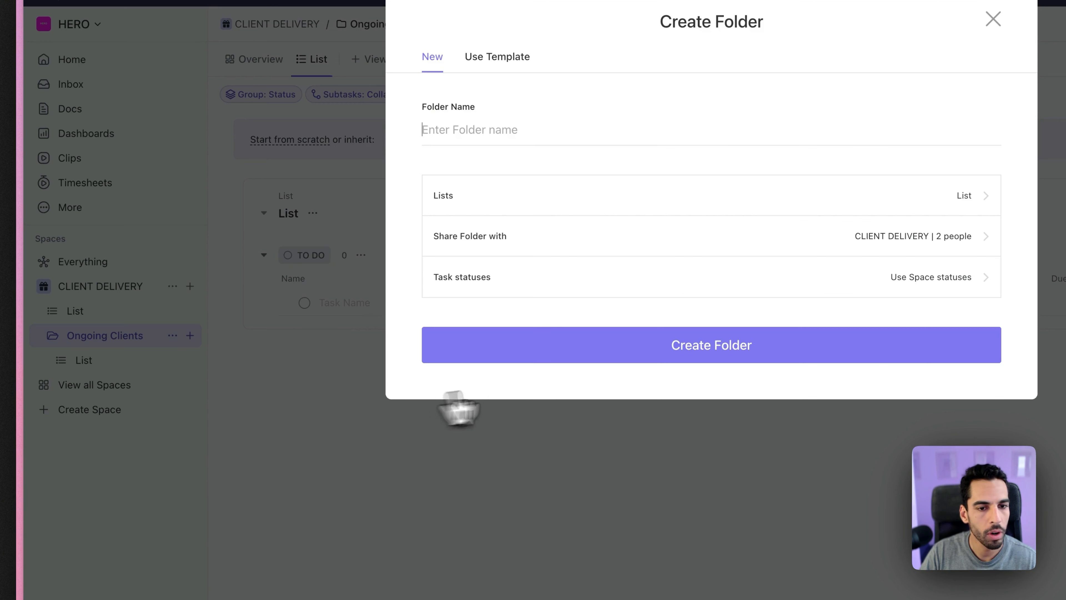
text(Past Clients)
key(Return)
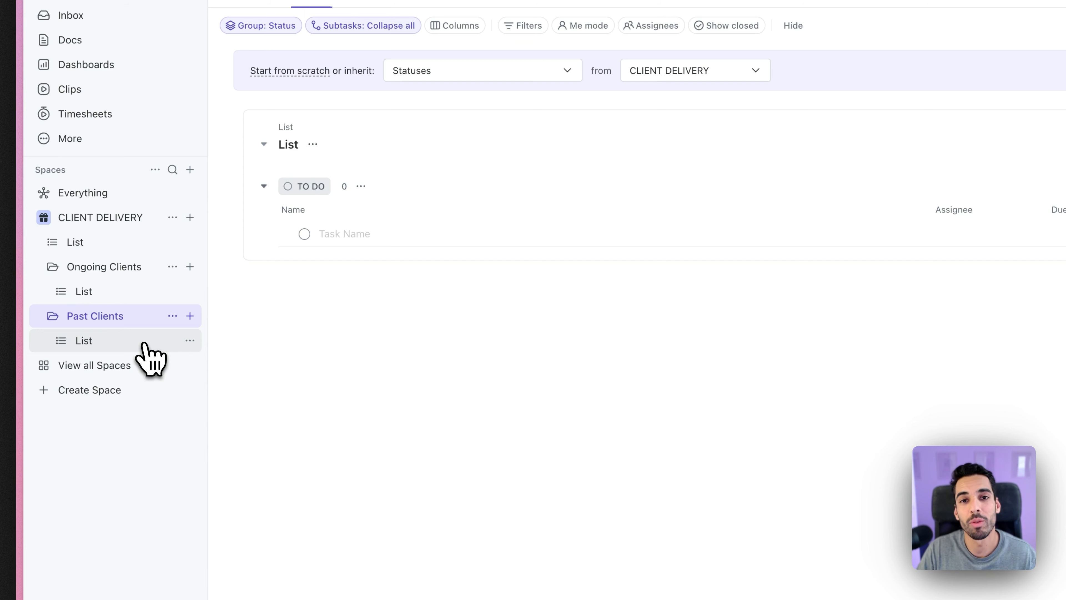
Set up the client lists as Tesla and Google under Ongoing Clients, and Apple and Amazon under Past Clients.
drag(83, 246, 112, 317)
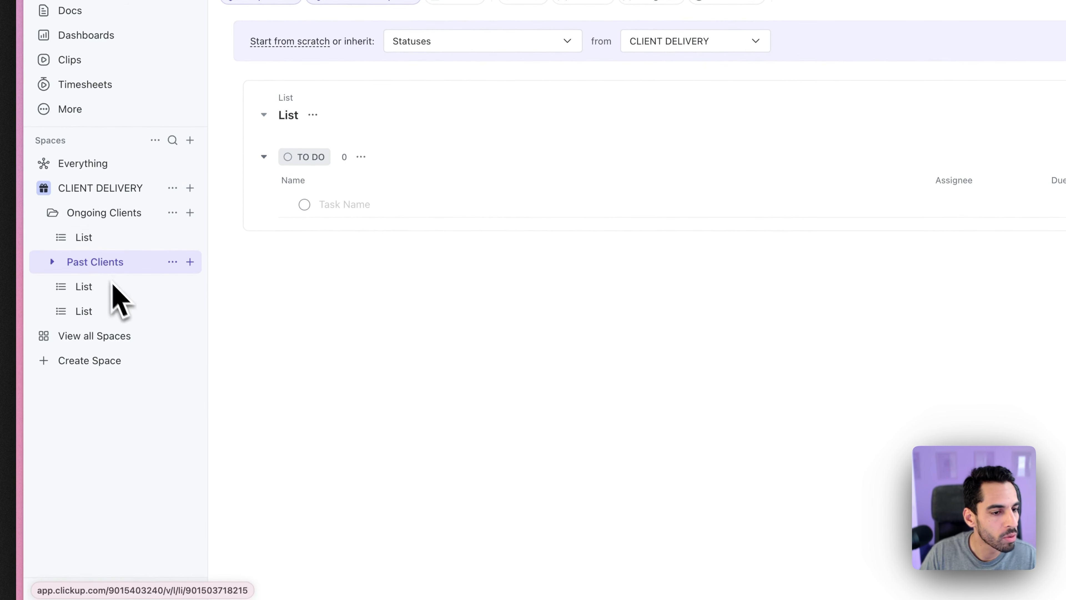
right_click(105, 214)
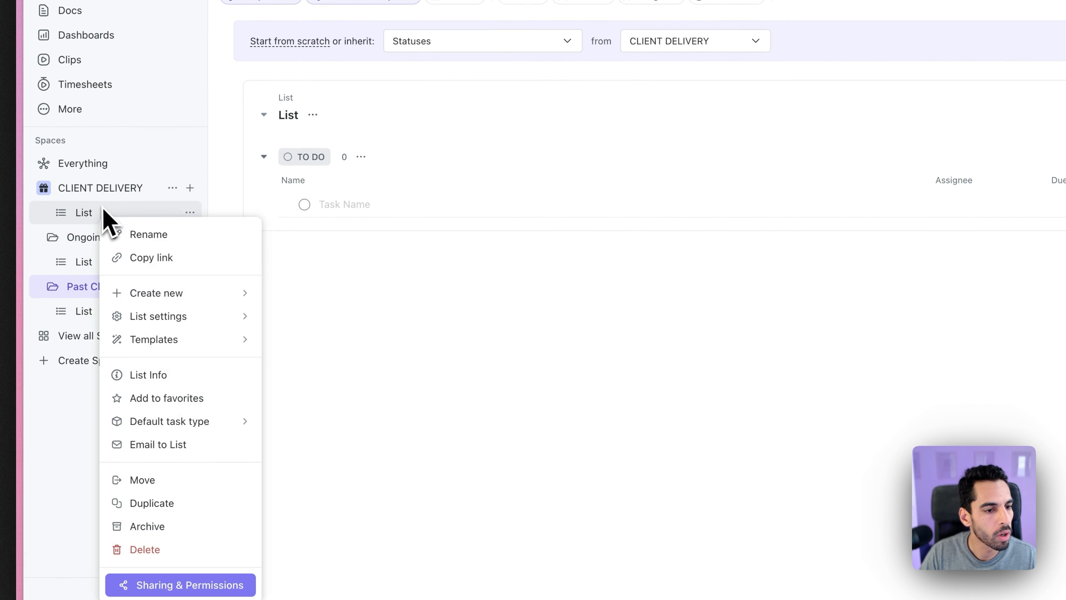
click(148, 234)
text(Apple)
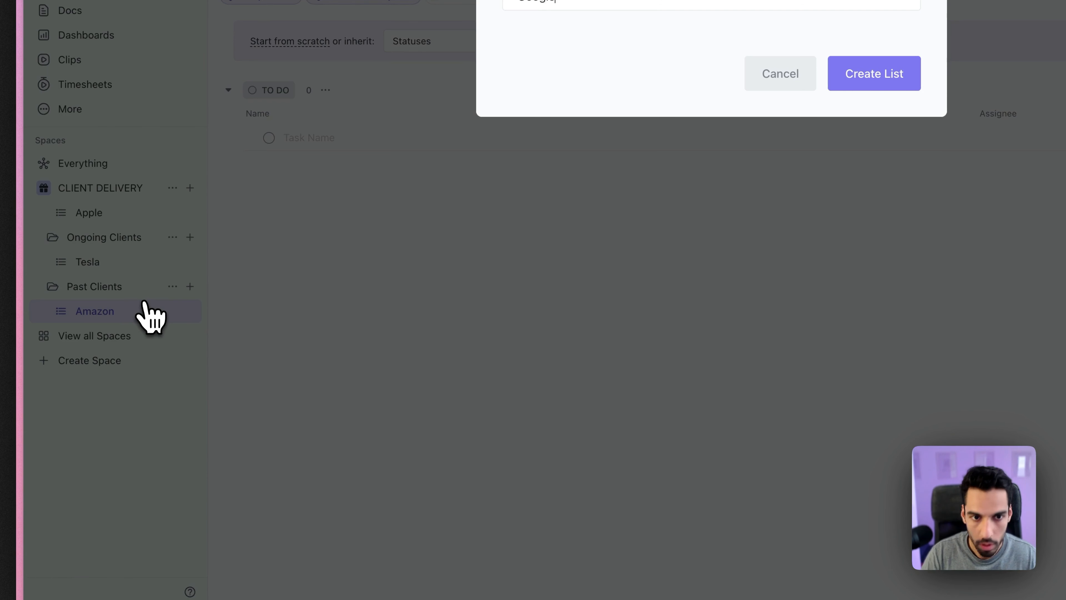
key(Return)
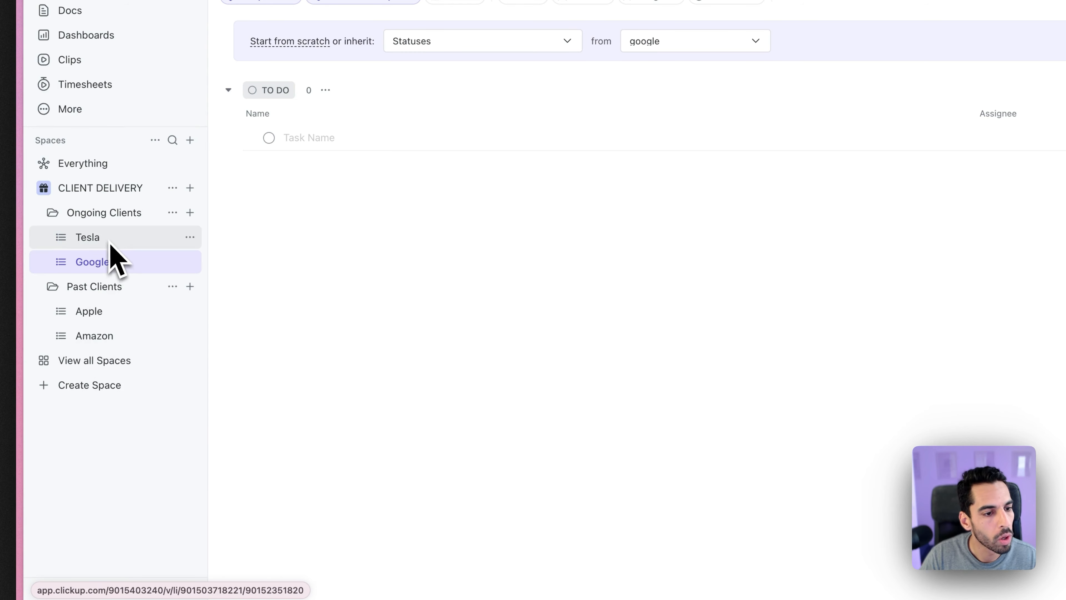
Collapse the Past Clients and Ongoing Clients folders, and expand both again.
click(54, 286)
click(54, 213)
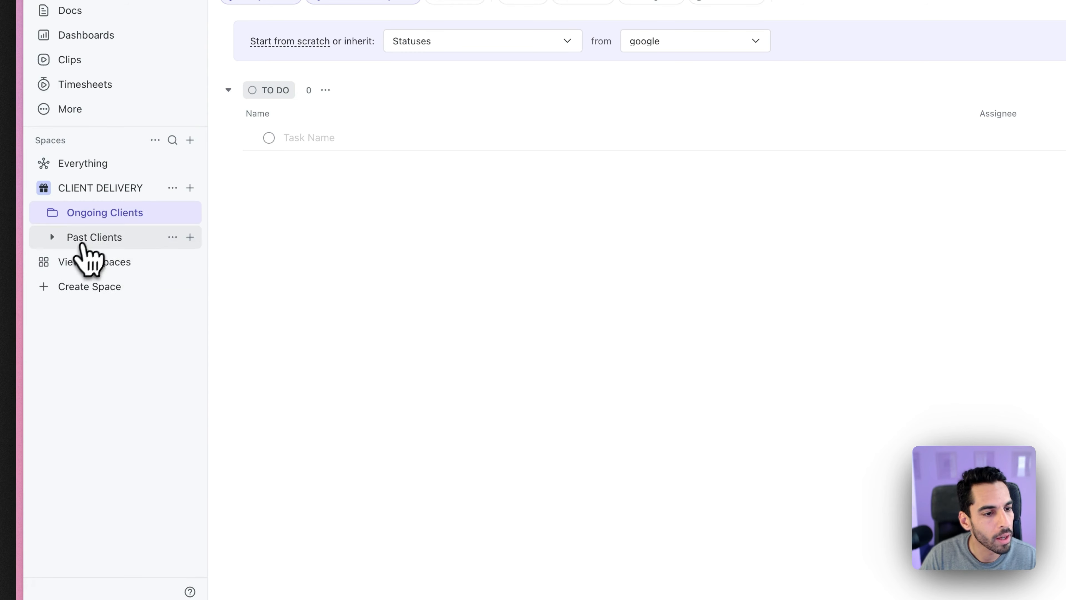
click(54, 214)
click(54, 287)
Add a task named "Google SEO Planning" to the Google list.
click(239, 206)
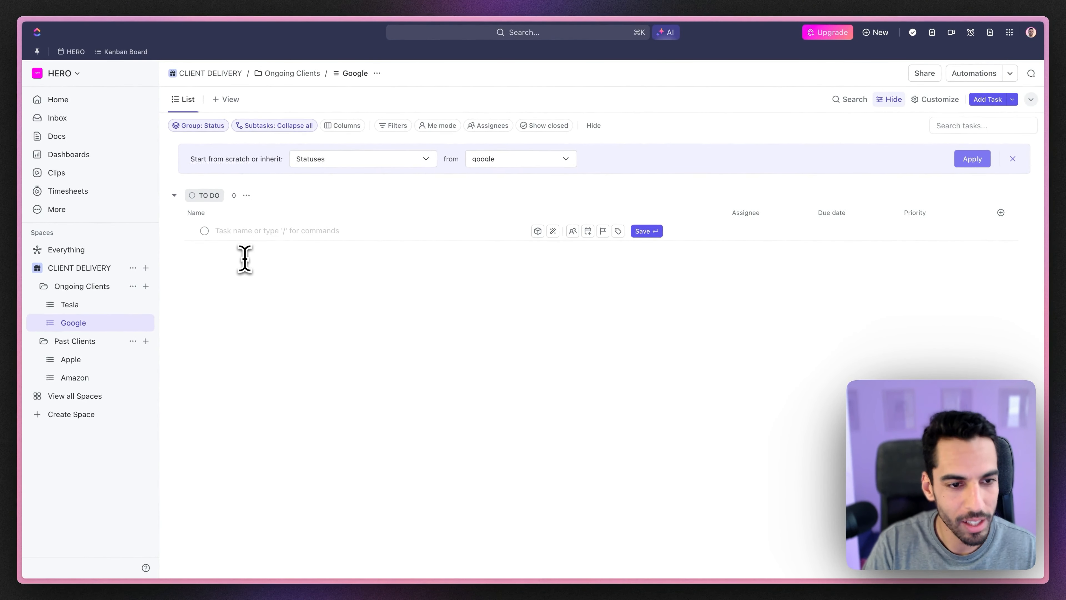
text(Google)
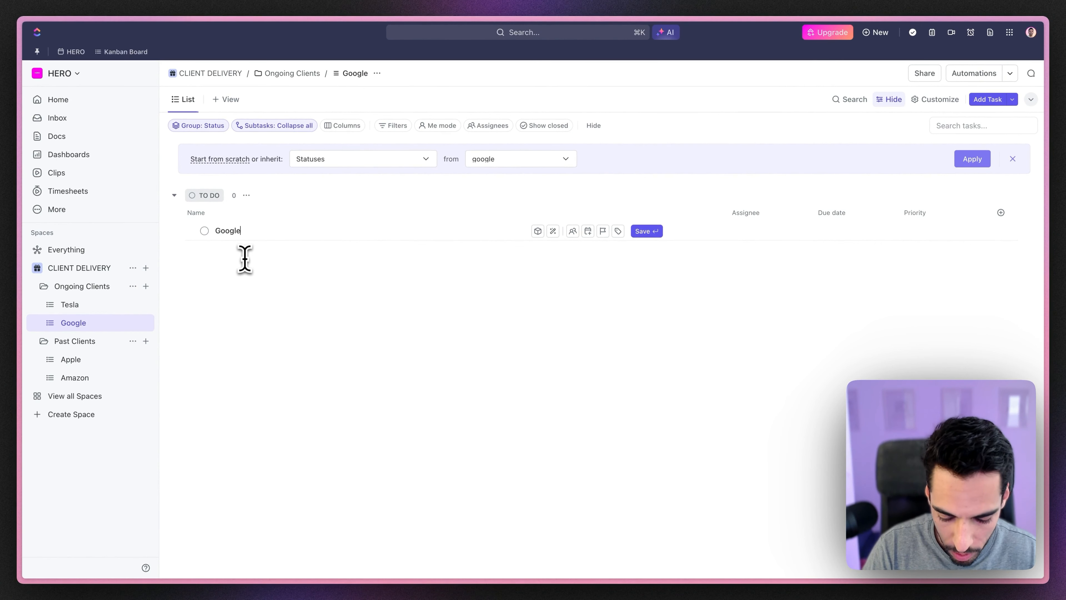
text( SEO Planning)
key(Return)
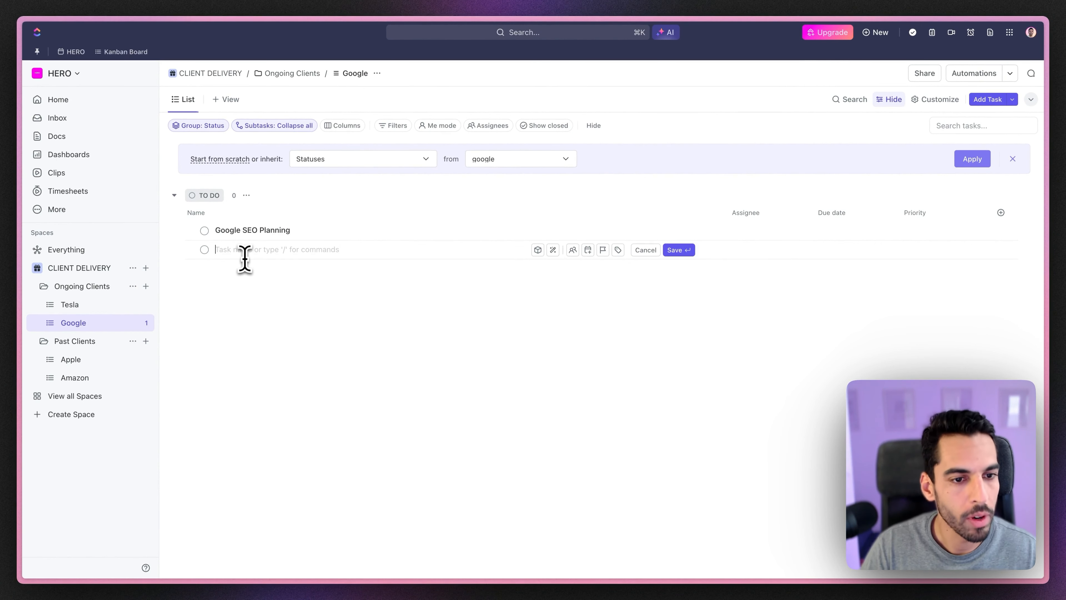
key(Escape)
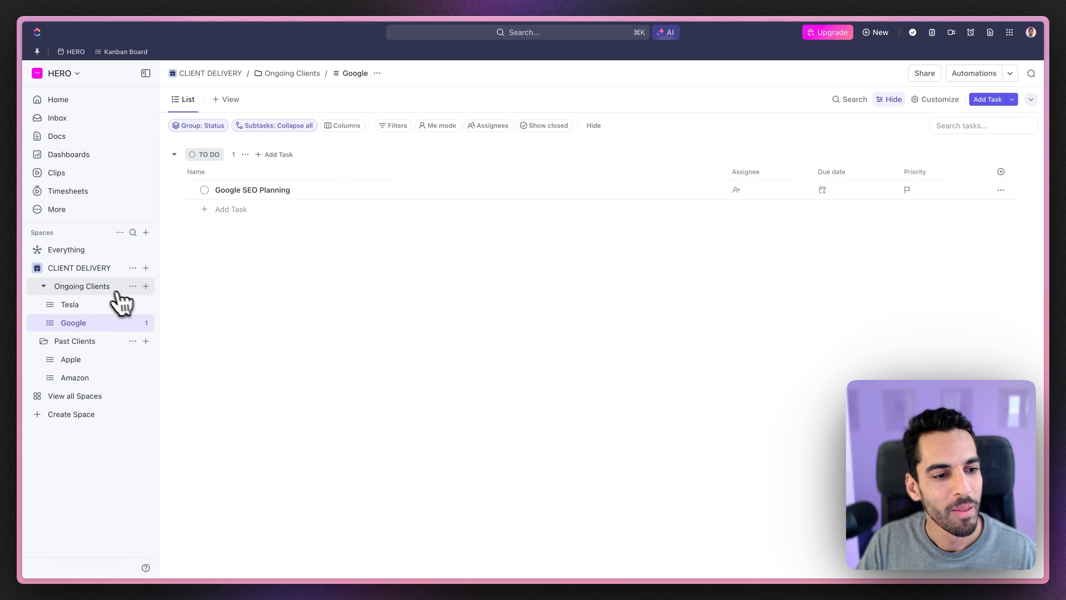
Open the Ongoing Clients folder and add a task named "Task for Tesla" to the Tesla list.
click(99, 288)
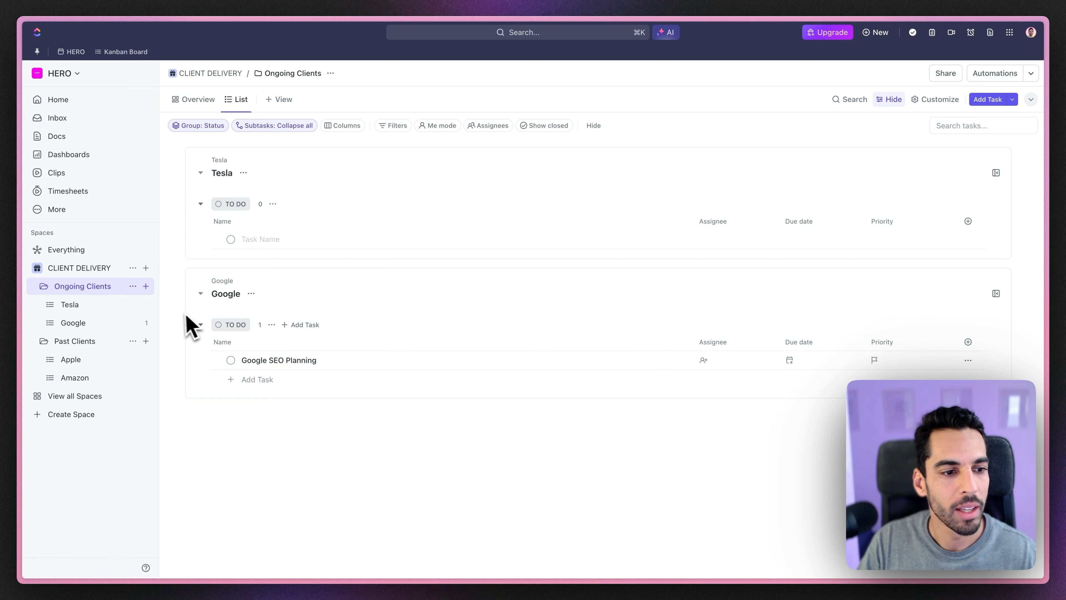
click(304, 238)
text(T)
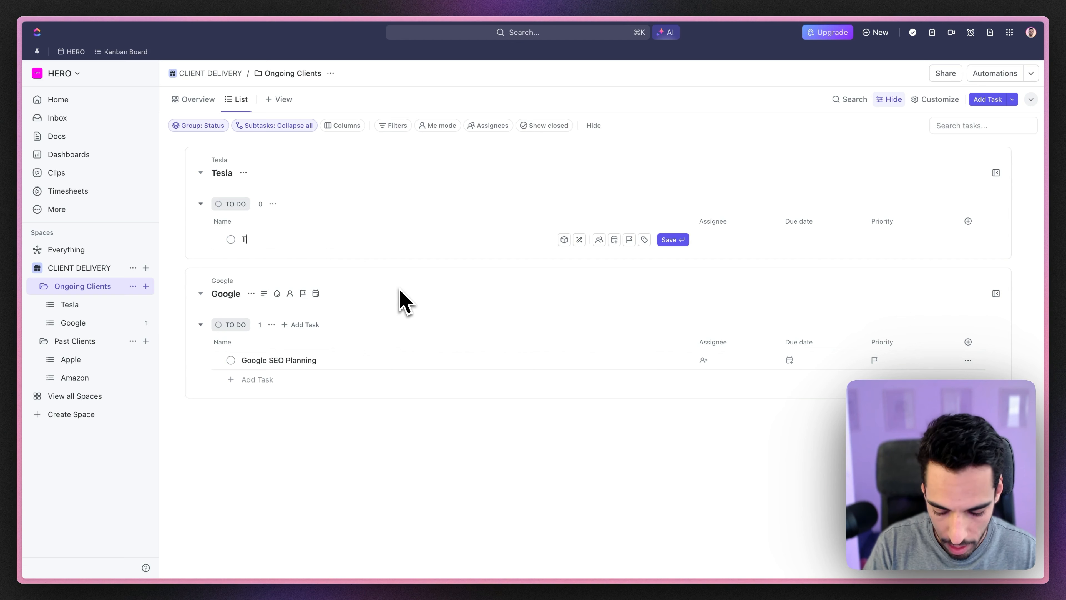
text(ask for Tesla)
key(Return)
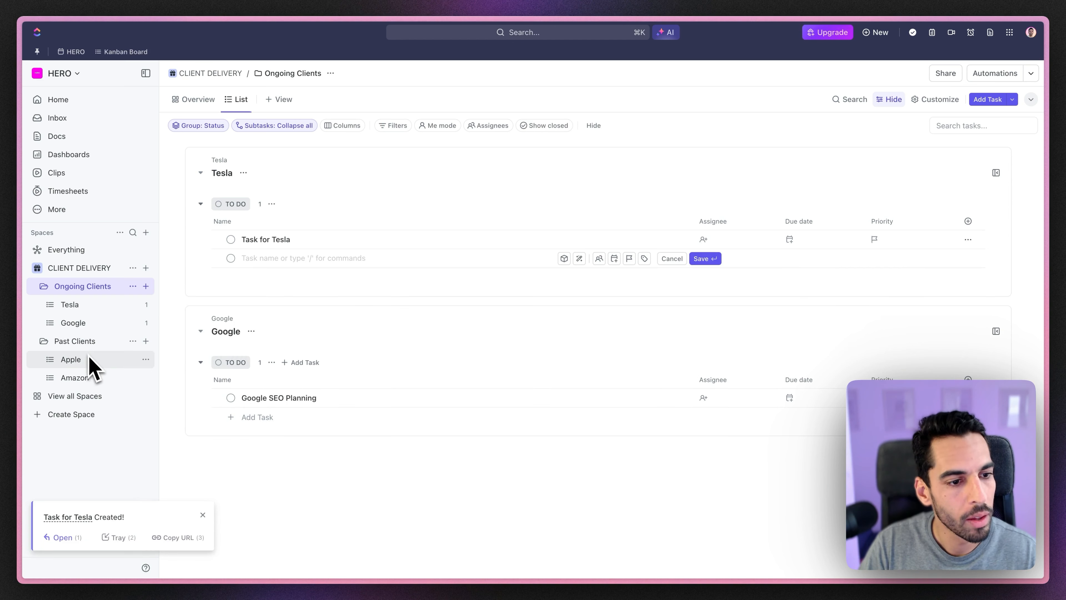
Show the tasks of all client lists in the CLIENT DELIVERY Space's List view.
click(92, 272)
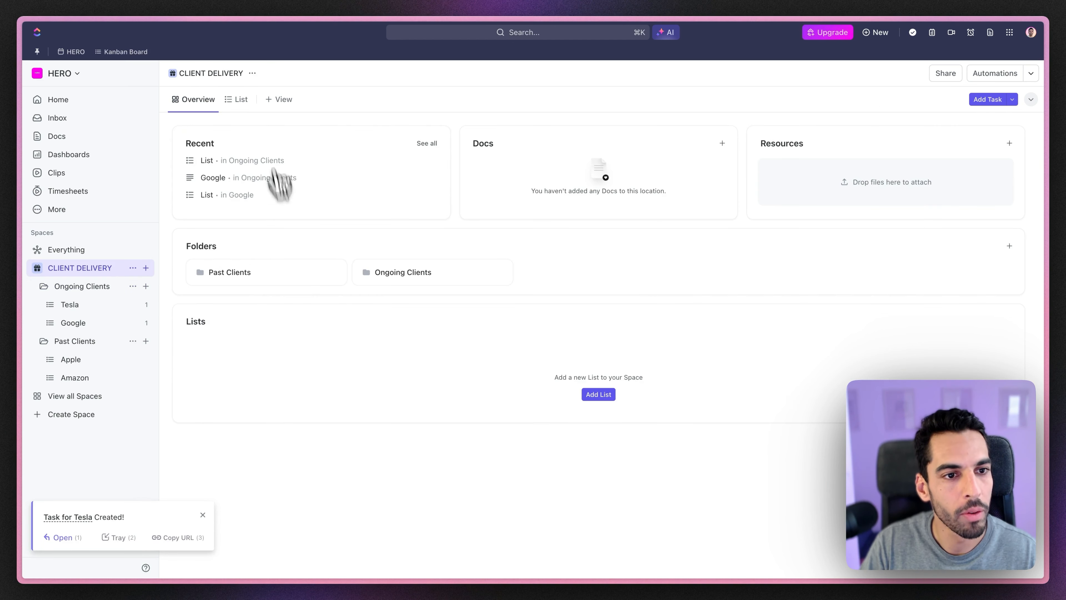
click(242, 100)
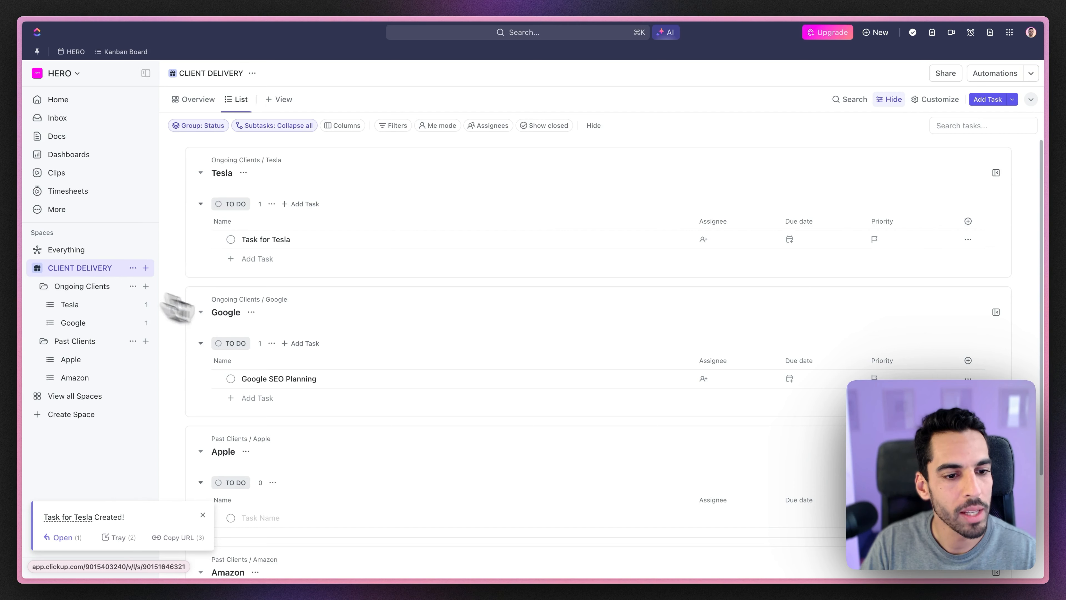
Add a task named "Amazon Task example" to the Amazon list and one named "Apple Task example" to the Apple list.
scroll(285, 382, down, 3)
click(265, 507)
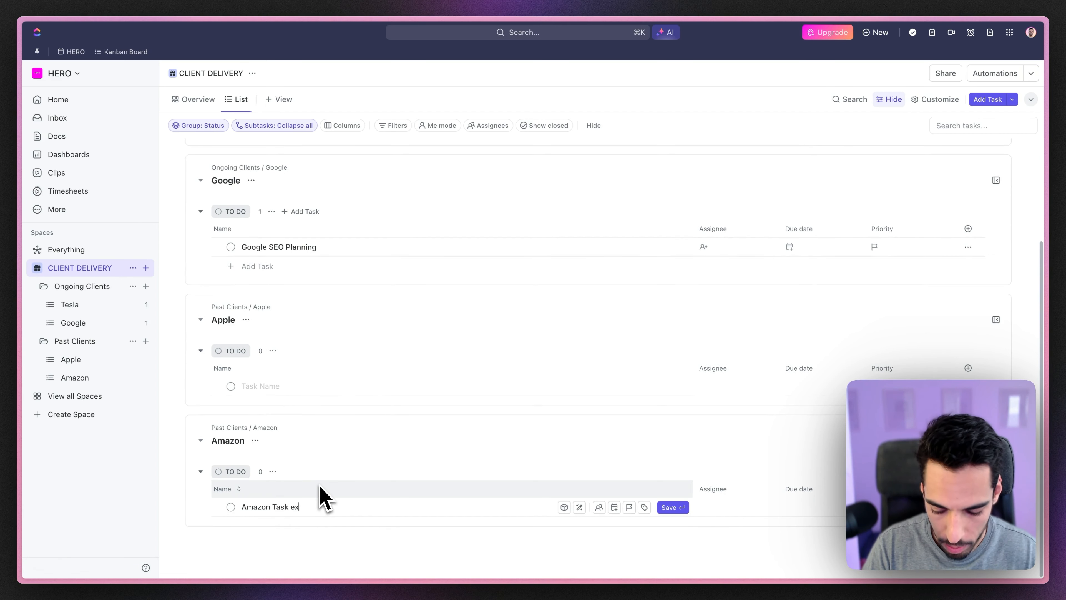
key(Return)
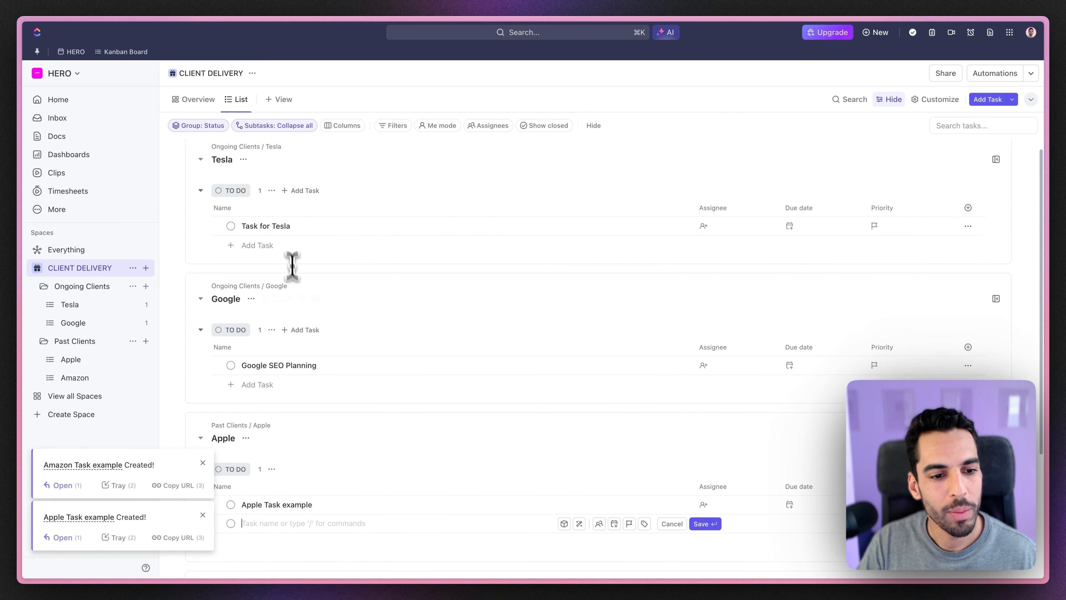
scroll(298, 319, down, 3)
scroll(311, 370, up, 3)
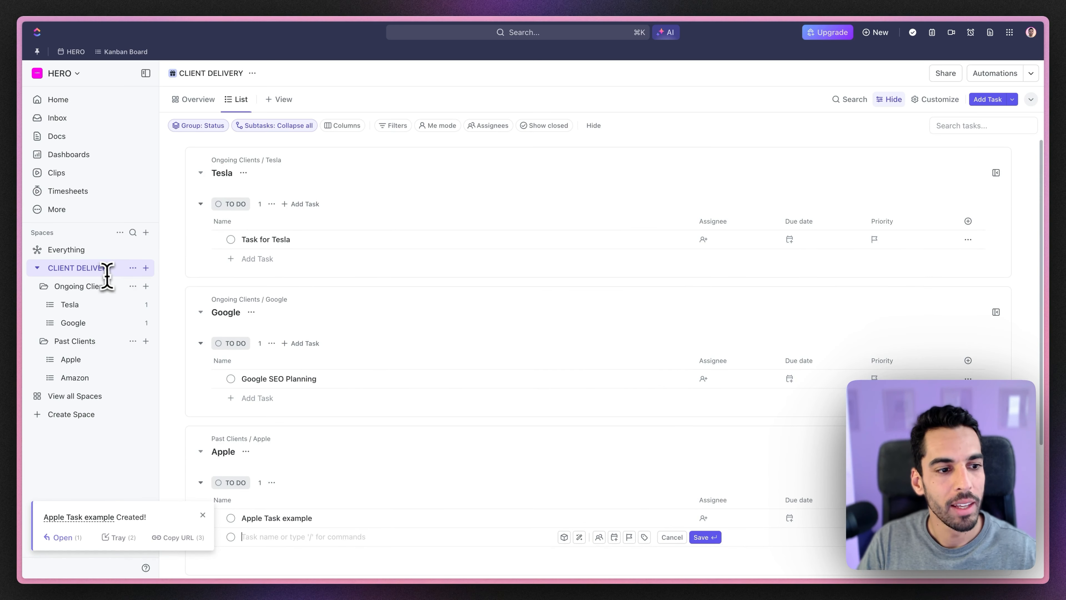
Show the client tasks of the Ongoing Clients folder, and those of the Past Clients folder.
click(98, 290)
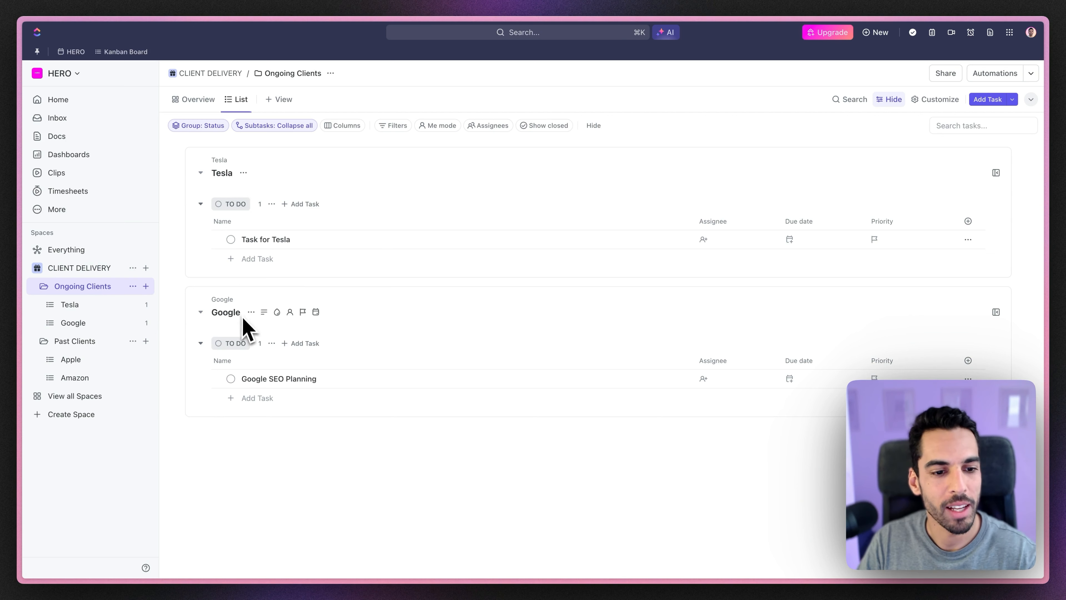
click(74, 341)
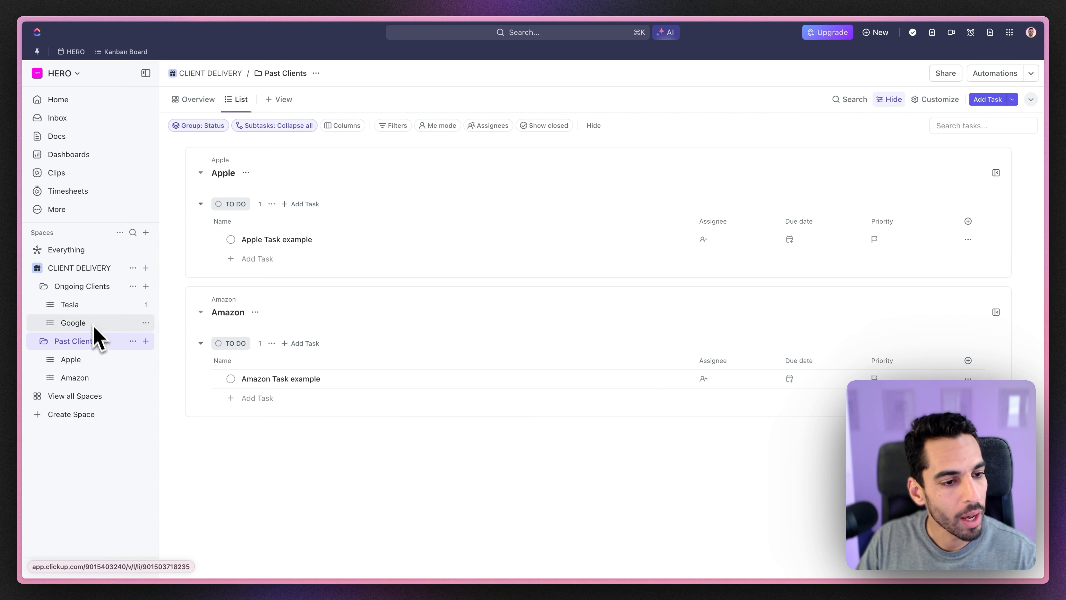
In the Tesla list, create the tasks Launch SEO Strategy, Prepare SEO Campaign, Write 10 blog articles and Publish 10 articles.
click(88, 307)
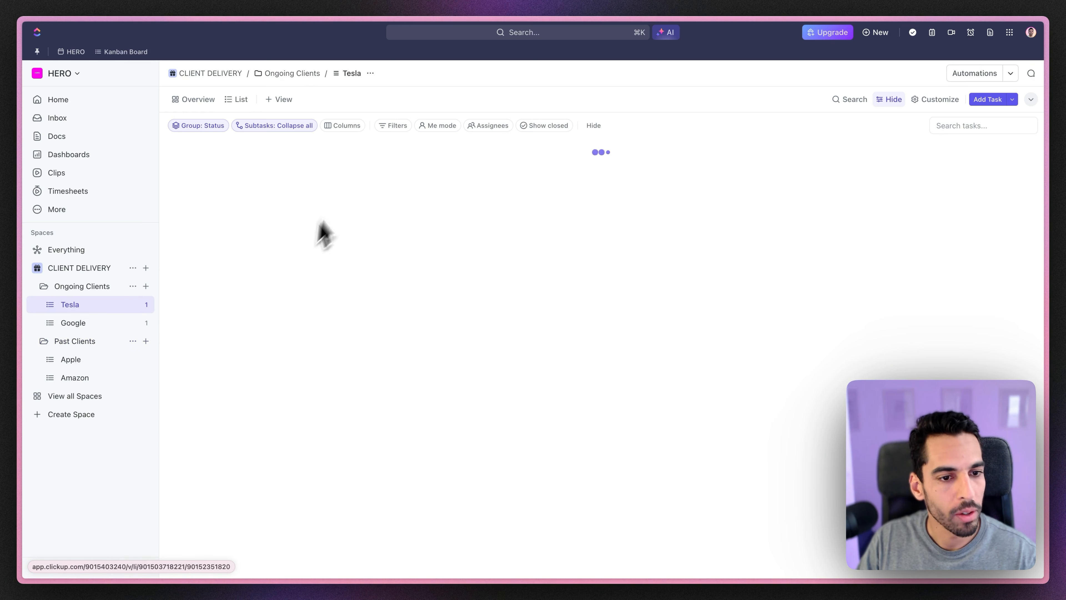
click(243, 251)
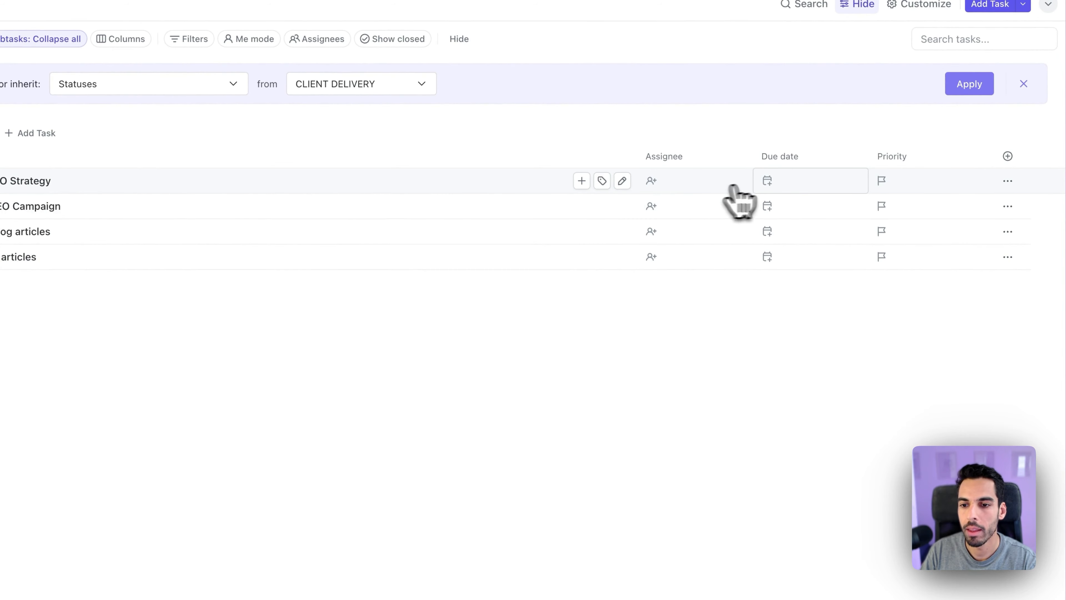
Set the due dates of the four Tesla tasks, in list order, to March 29, April 5, April 12 and April 19, 2024.
click(784, 187)
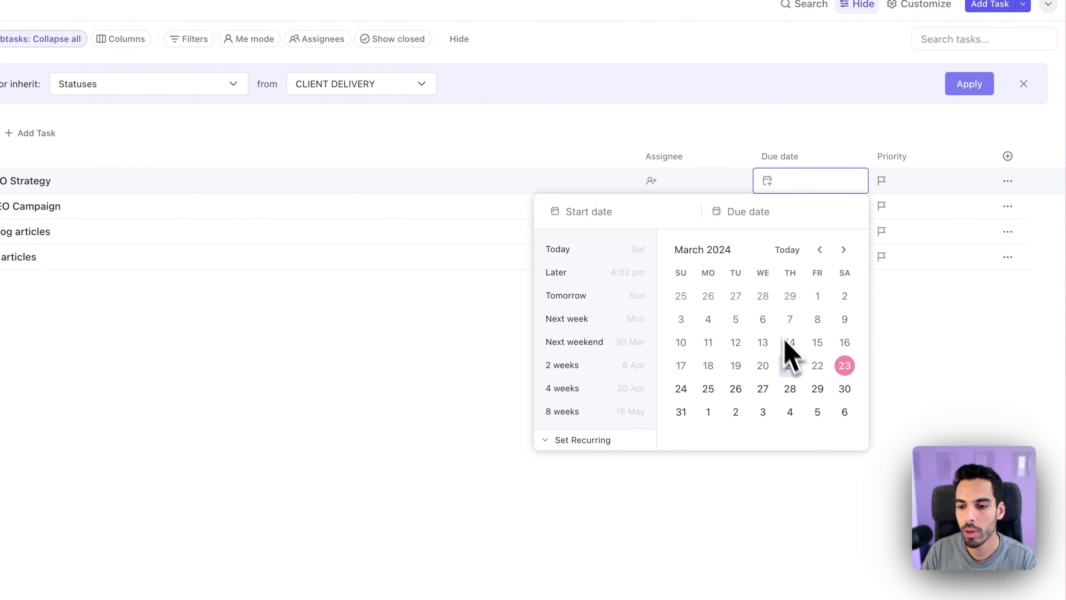
click(817, 389)
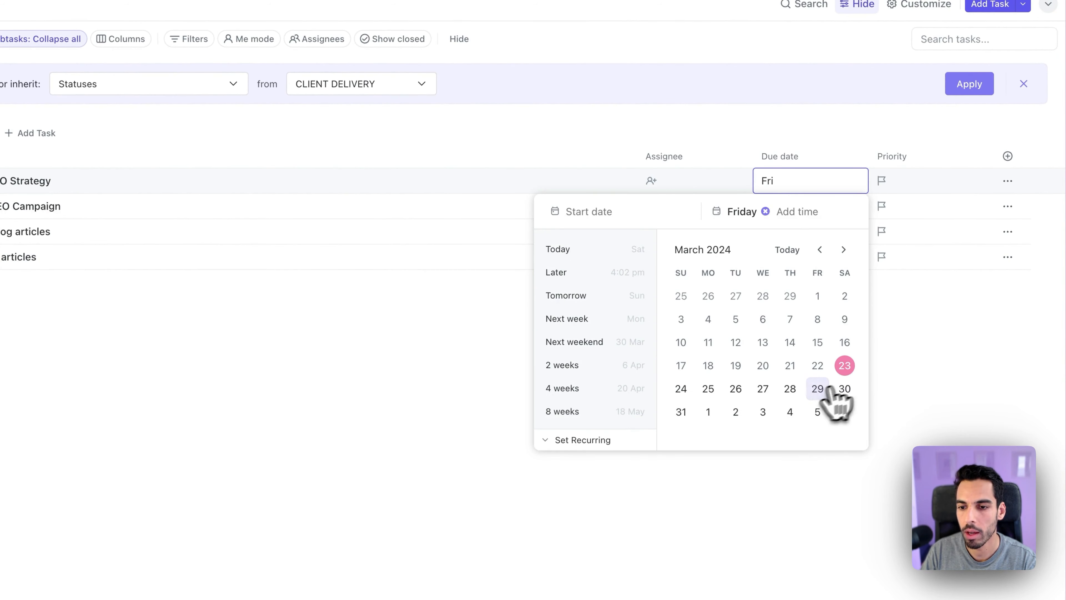
click(808, 208)
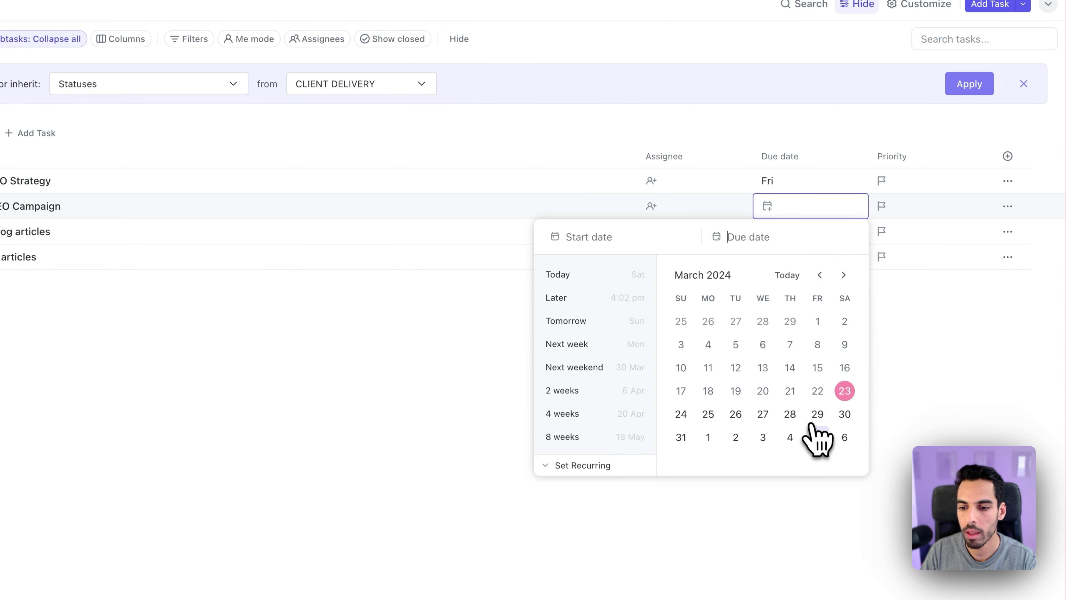
click(819, 436)
click(798, 231)
scroll(821, 468, down, 3)
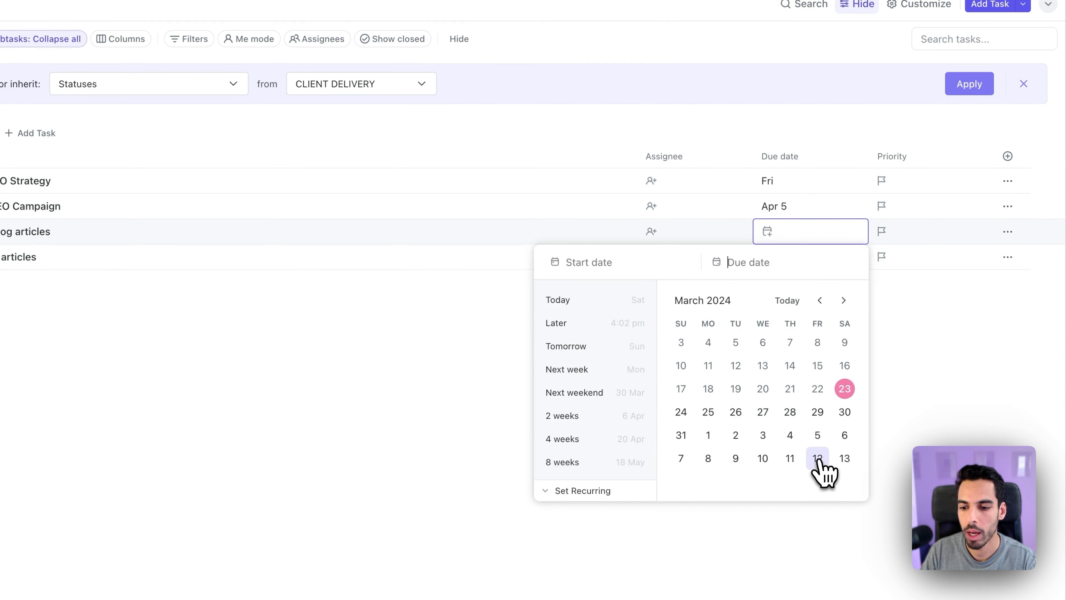
click(819, 459)
click(804, 259)
scroll(792, 476, down, 3)
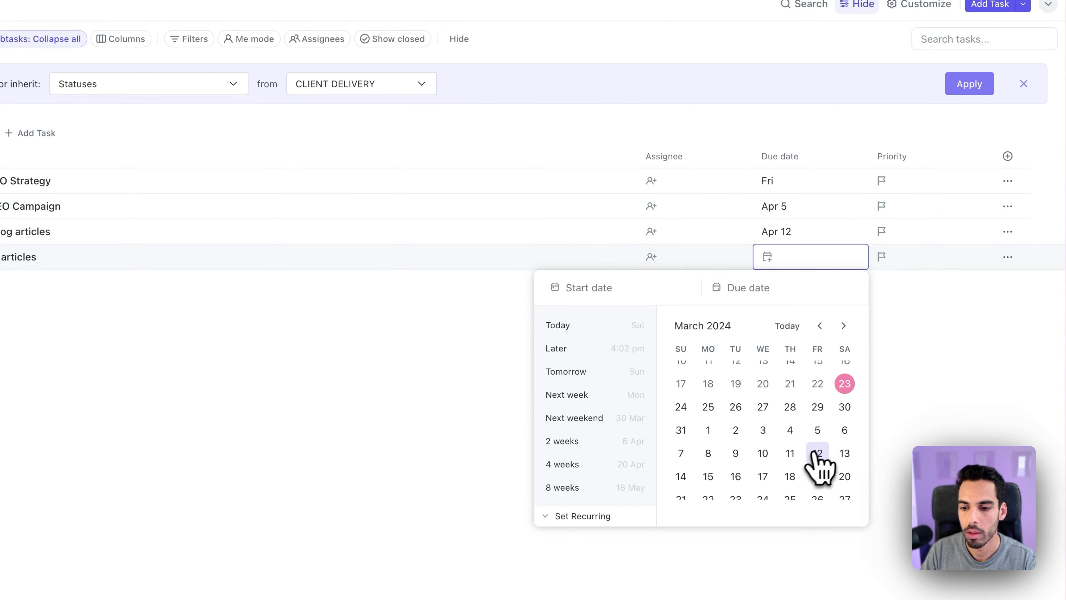
click(816, 475)
click(874, 454)
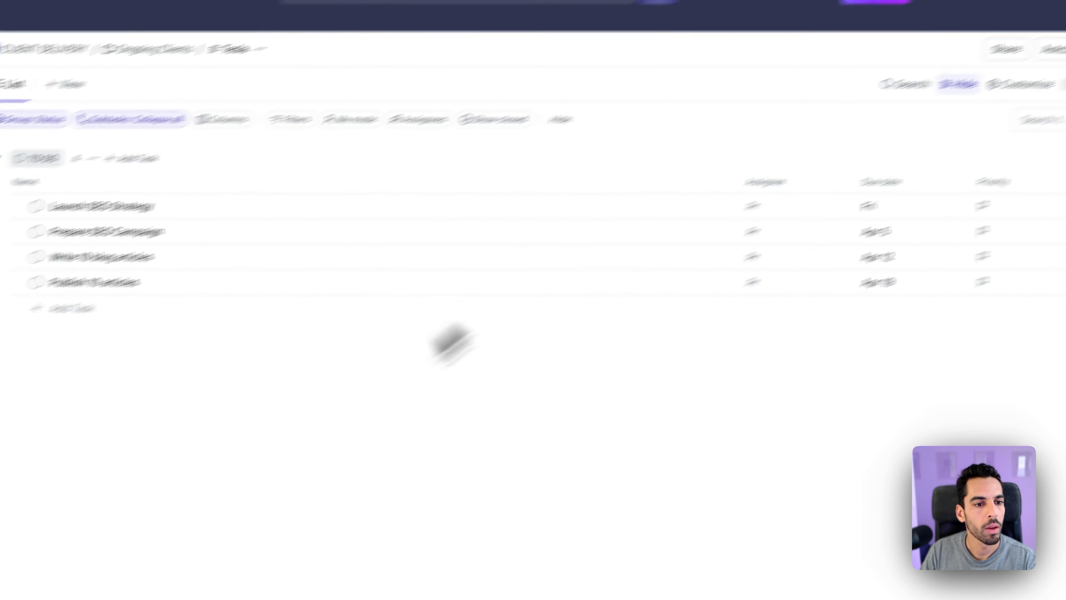
Change the status of the Launch SEO Strategy and Prepare SEO Campaign tasks to IN PROGRESS.
click(35, 206)
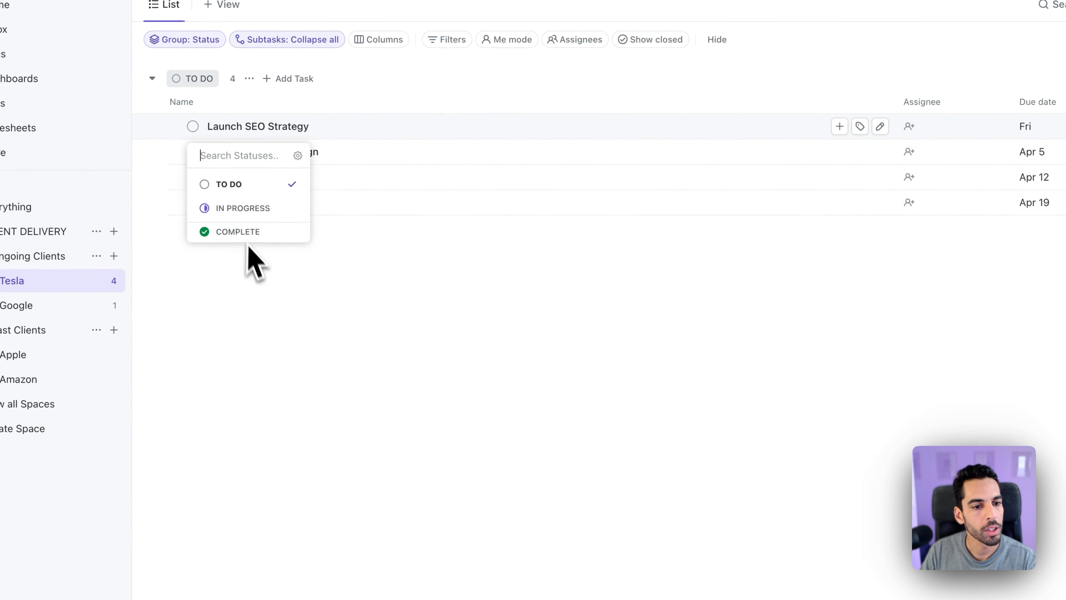
click(243, 208)
click(192, 235)
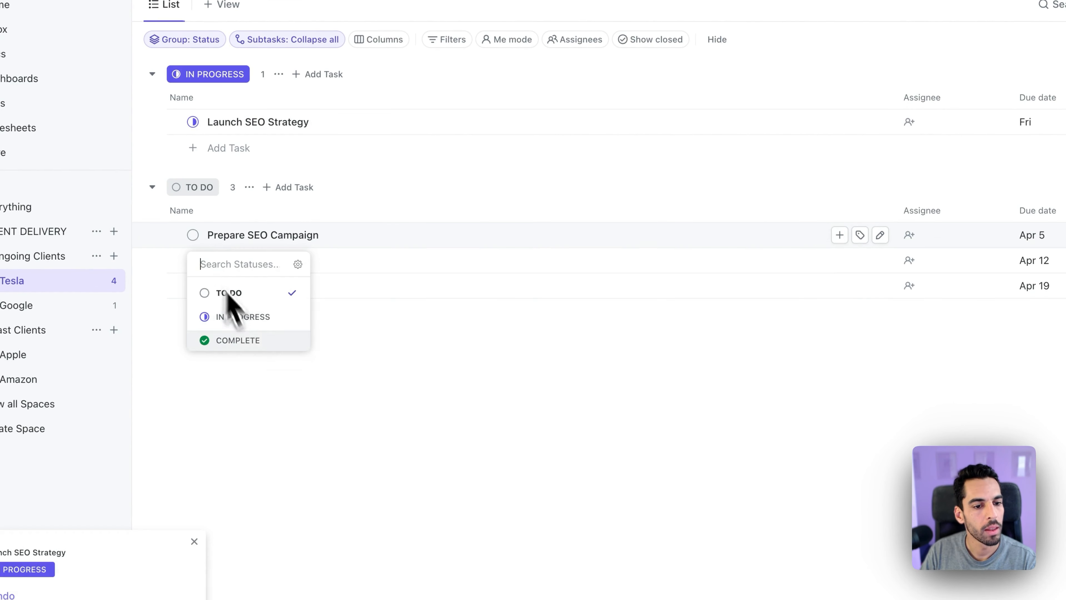
click(247, 322)
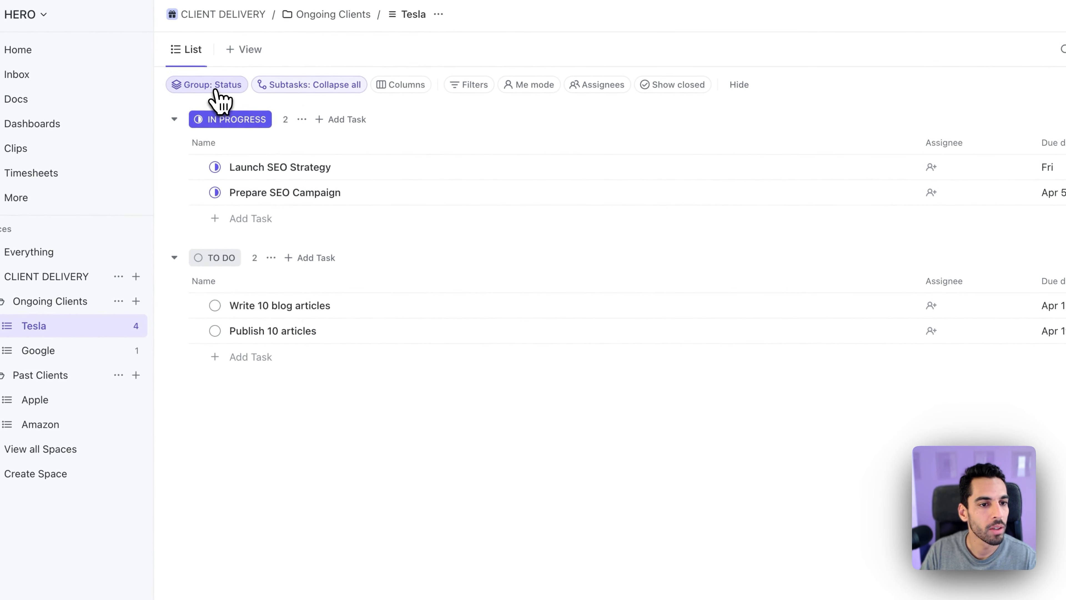
Group the Tesla list's tasks by due date, and switch the grouping to priority.
click(152, 51)
click(233, 260)
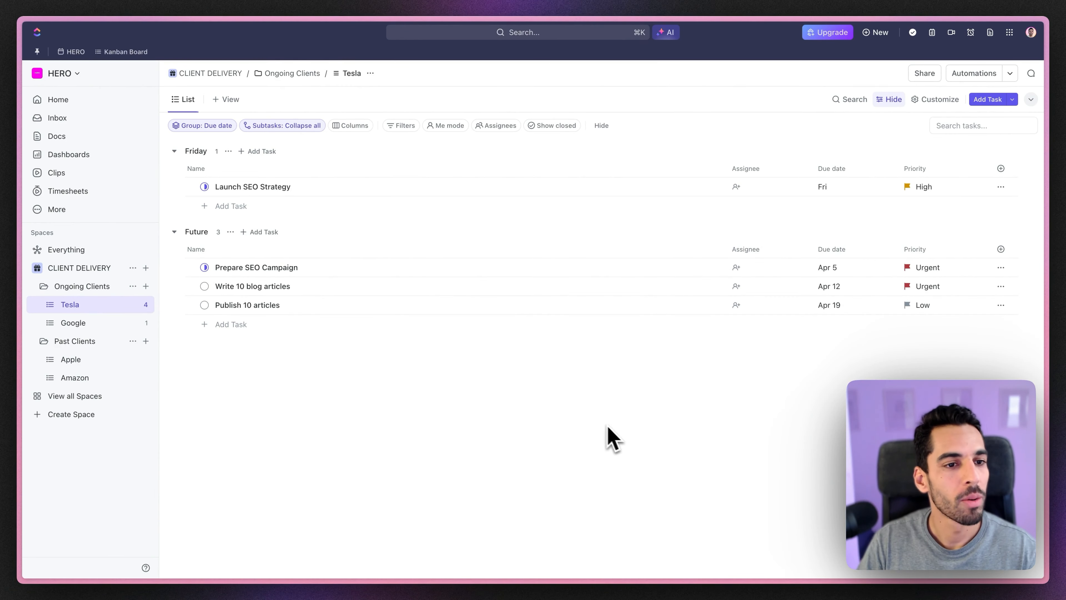
click(213, 128)
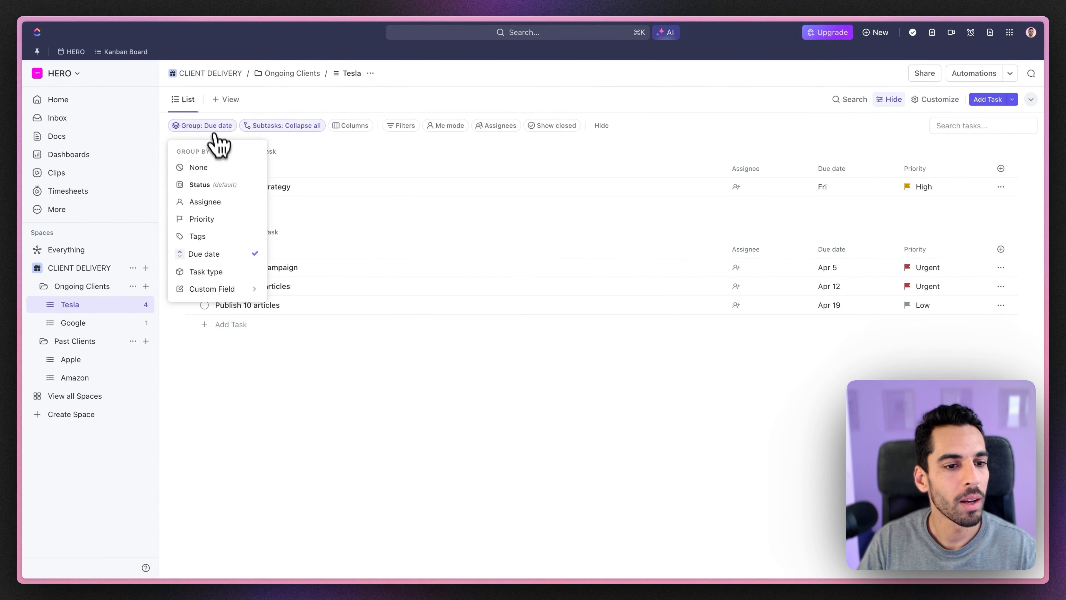
click(224, 220)
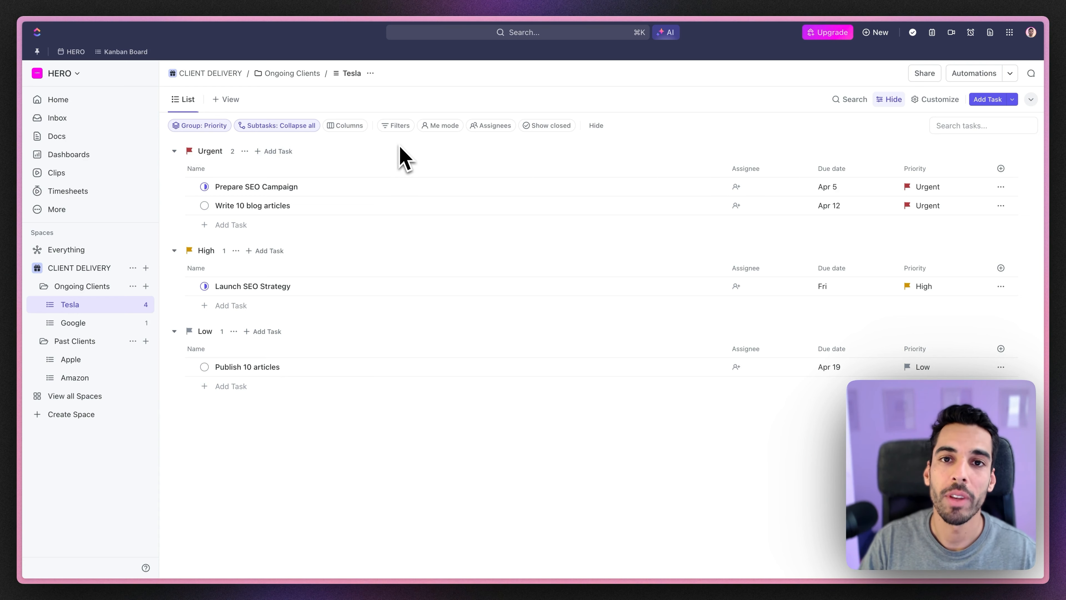
Filter the Tesla list to tasks whose status is IN PROGRESS.
click(393, 128)
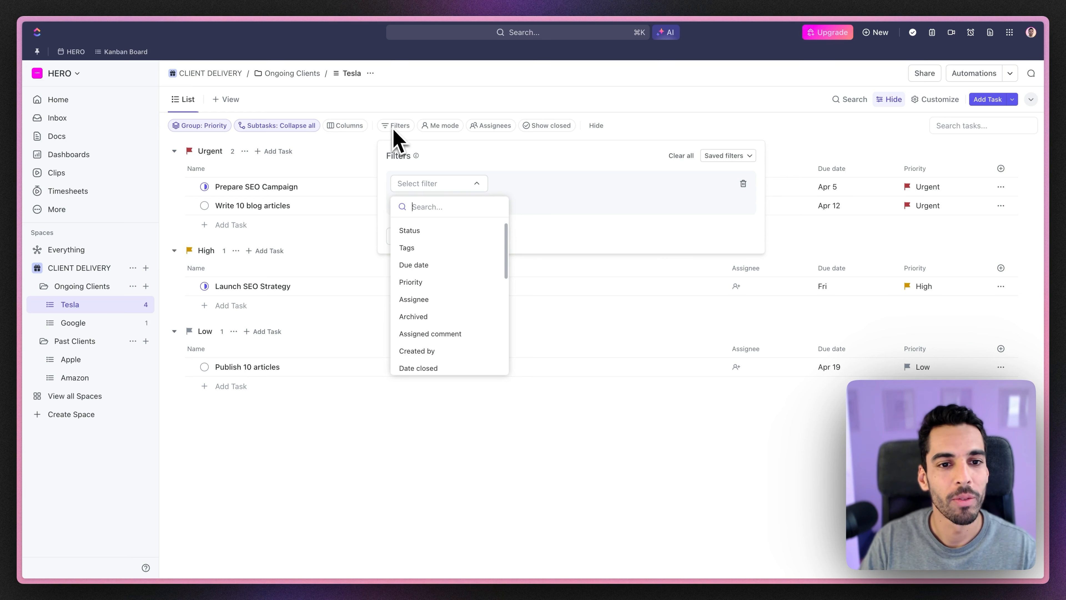
click(414, 231)
click(555, 186)
click(560, 267)
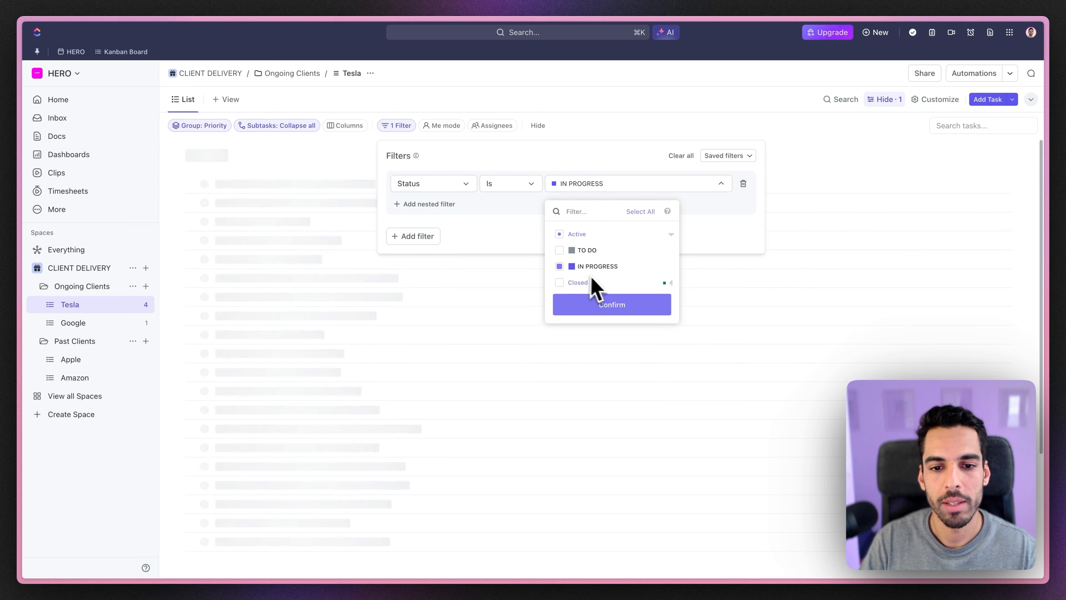
click(604, 305)
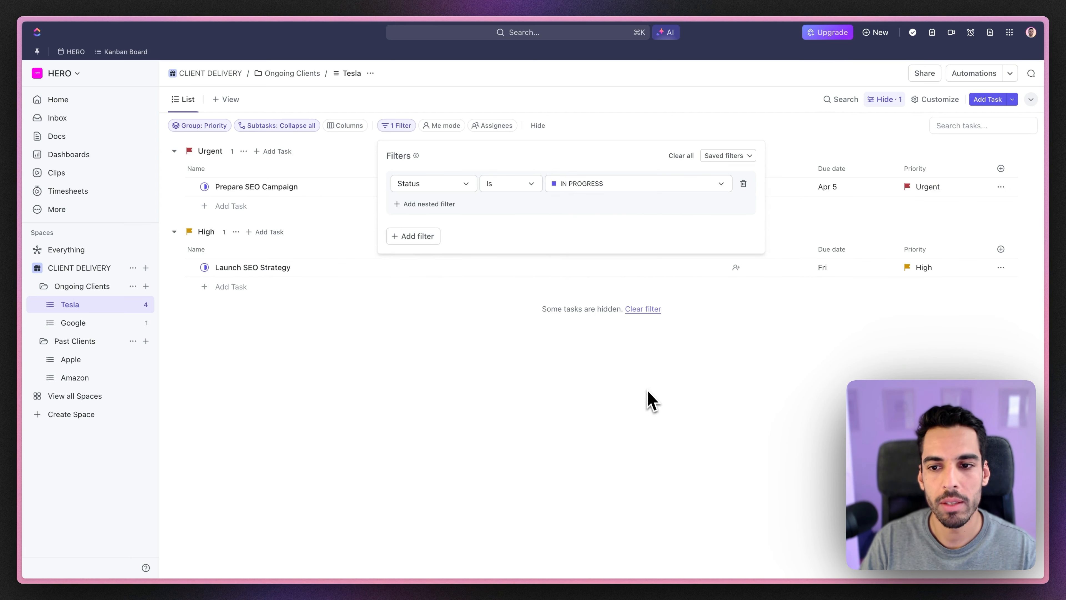
click(647, 400)
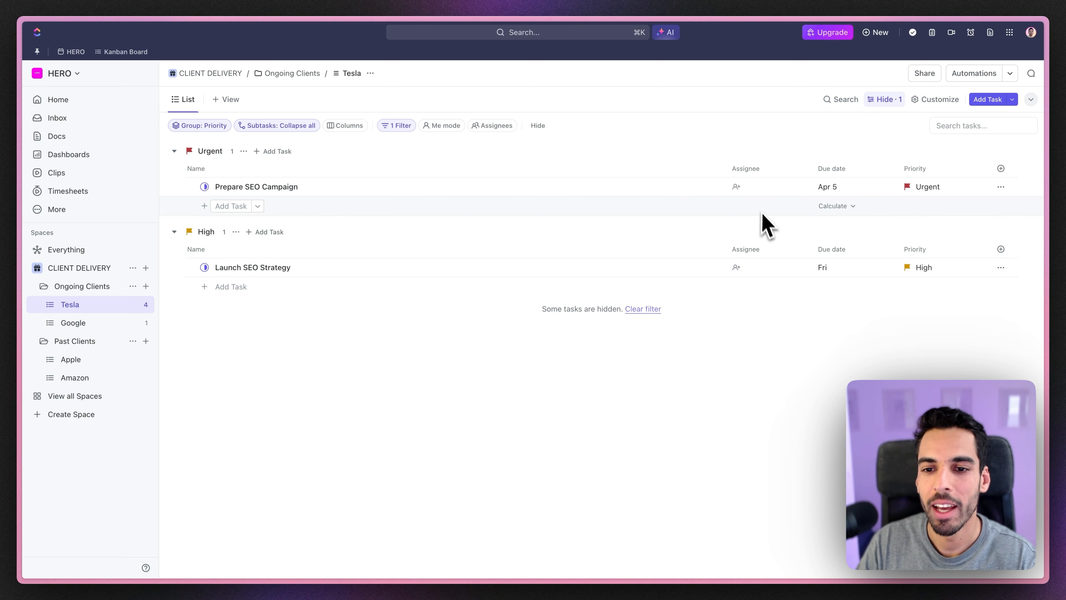
Assign the Prepare SEO Campaign and Launch SEO Strategy tasks to yourself.
click(755, 190)
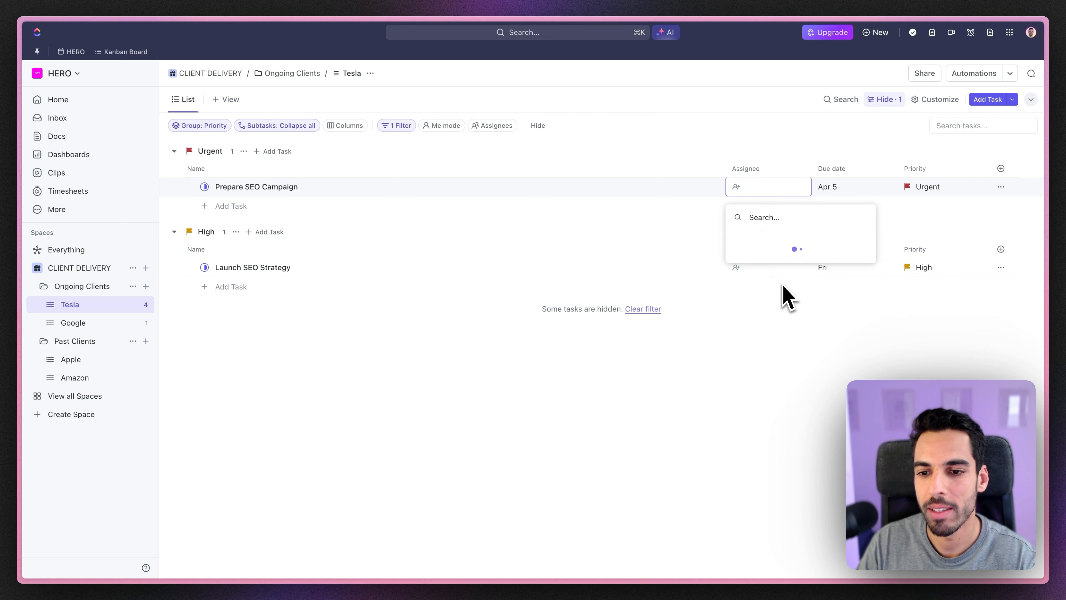
click(777, 266)
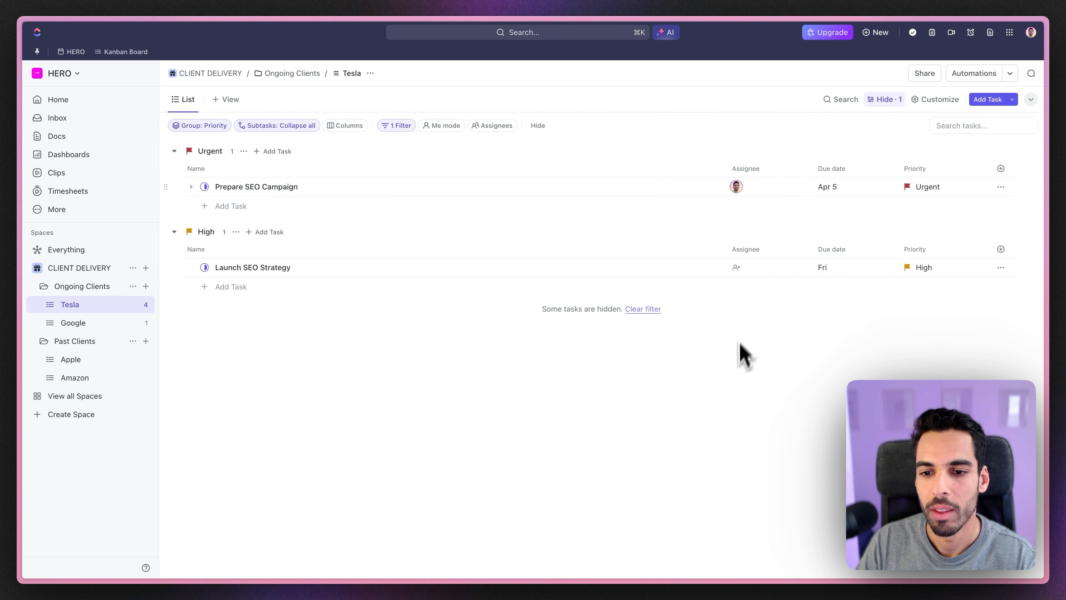
click(746, 269)
click(755, 345)
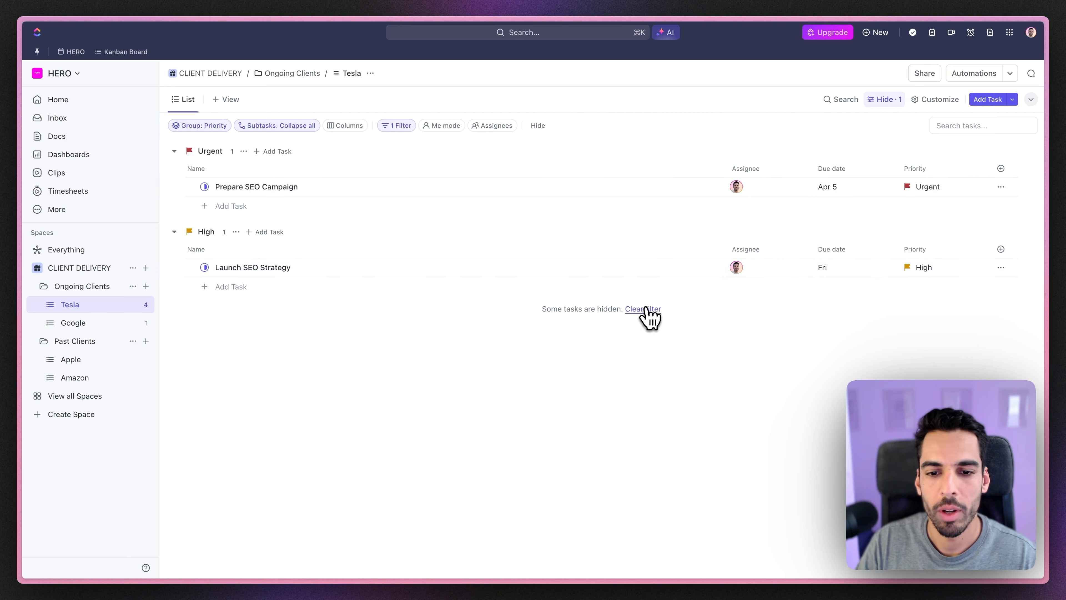
Clear the status filter and assign the Write 10 blog articles and Publish 10 articles tasks to UpSys.
click(643, 310)
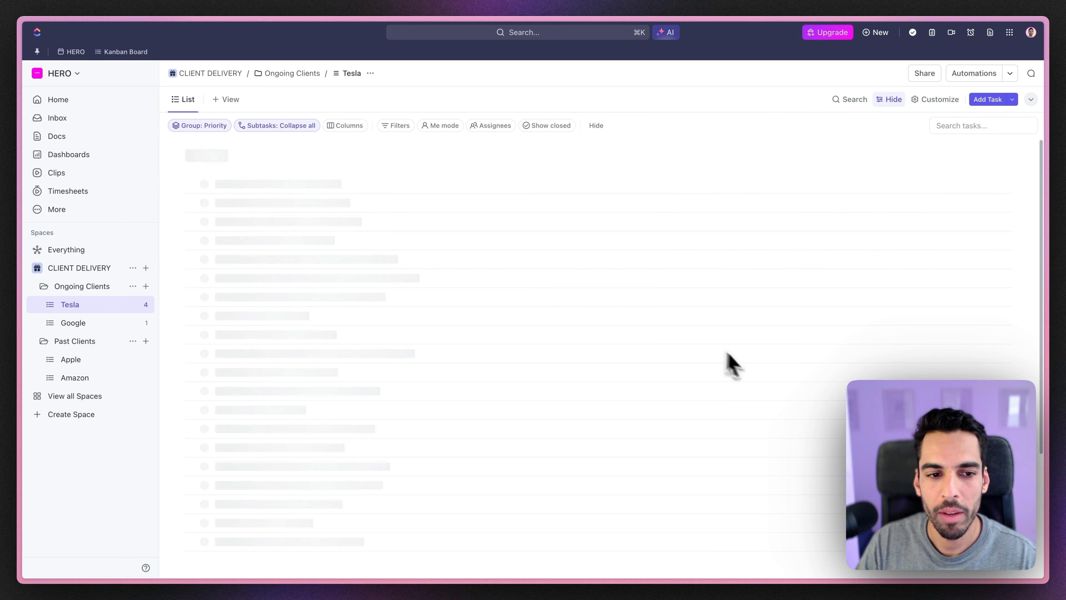
click(742, 206)
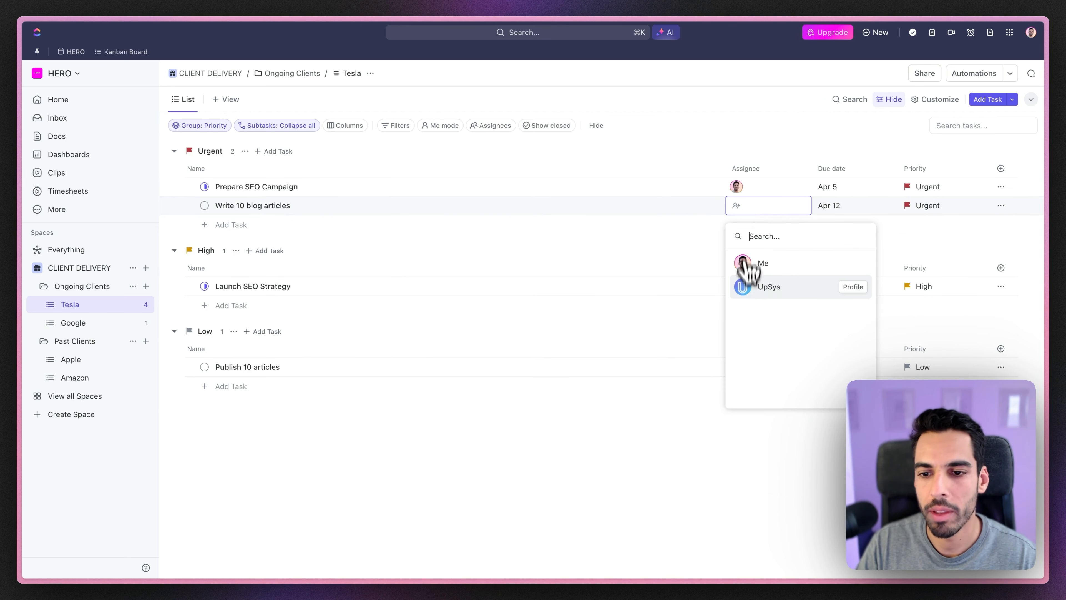
click(752, 287)
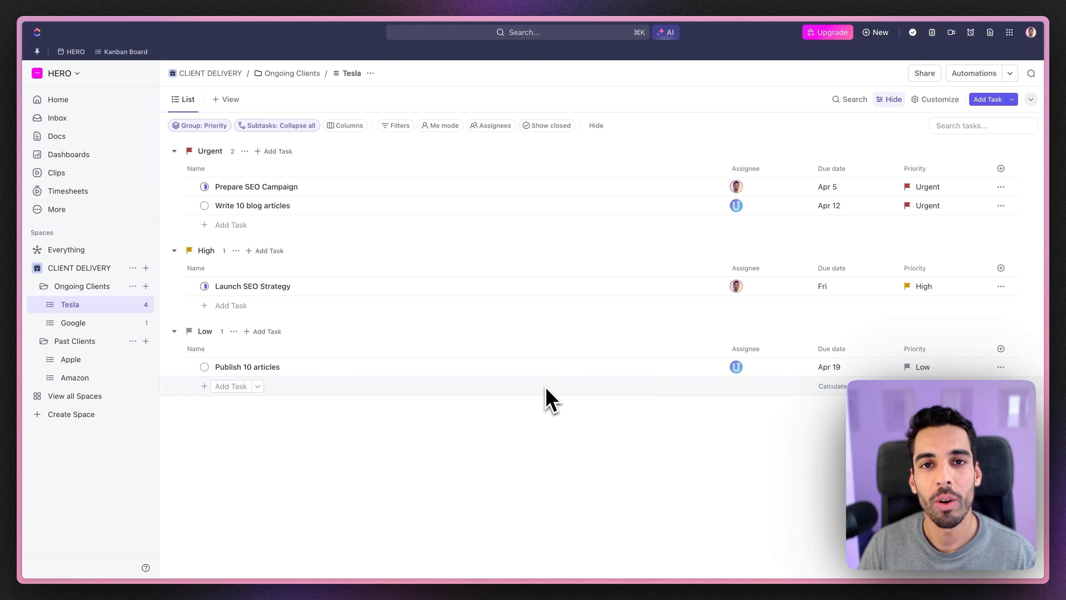
Limit the Tesla list to your own tasks with Me mode, and turn on Pin description in its list options.
click(440, 125)
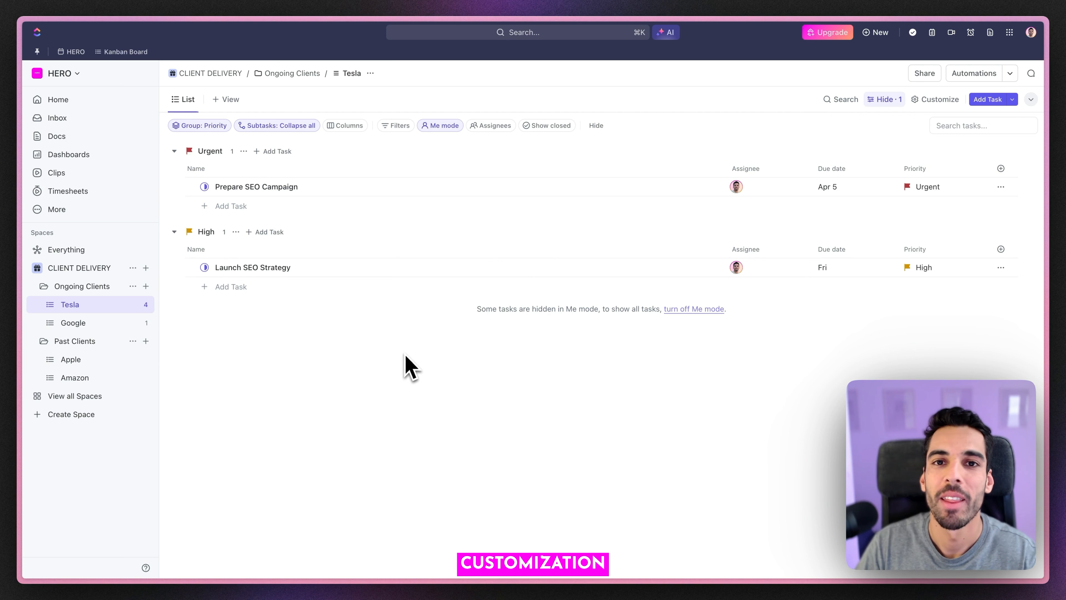
click(934, 103)
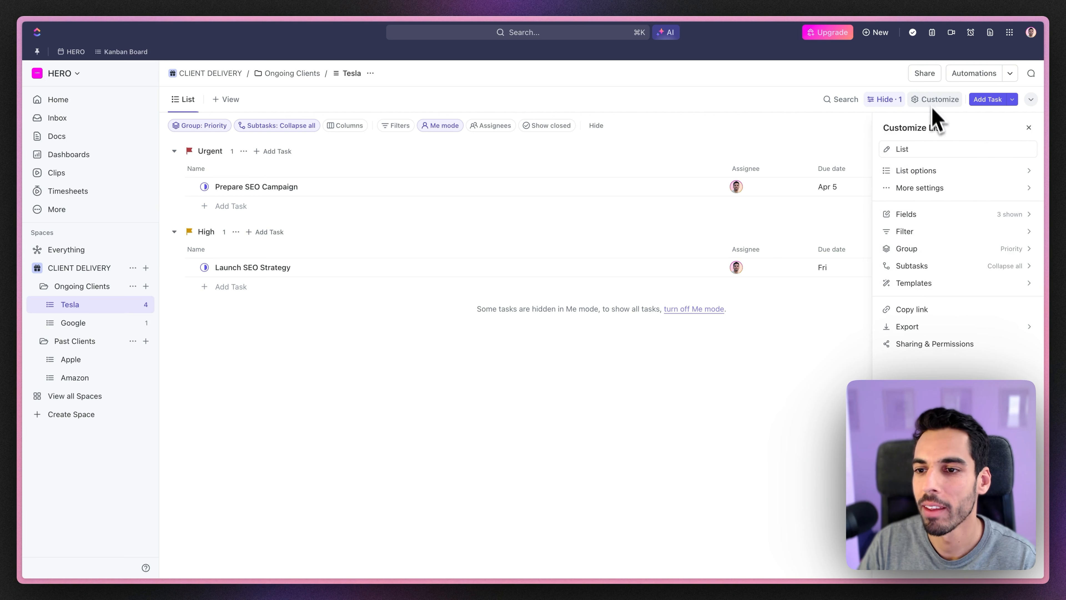
click(930, 169)
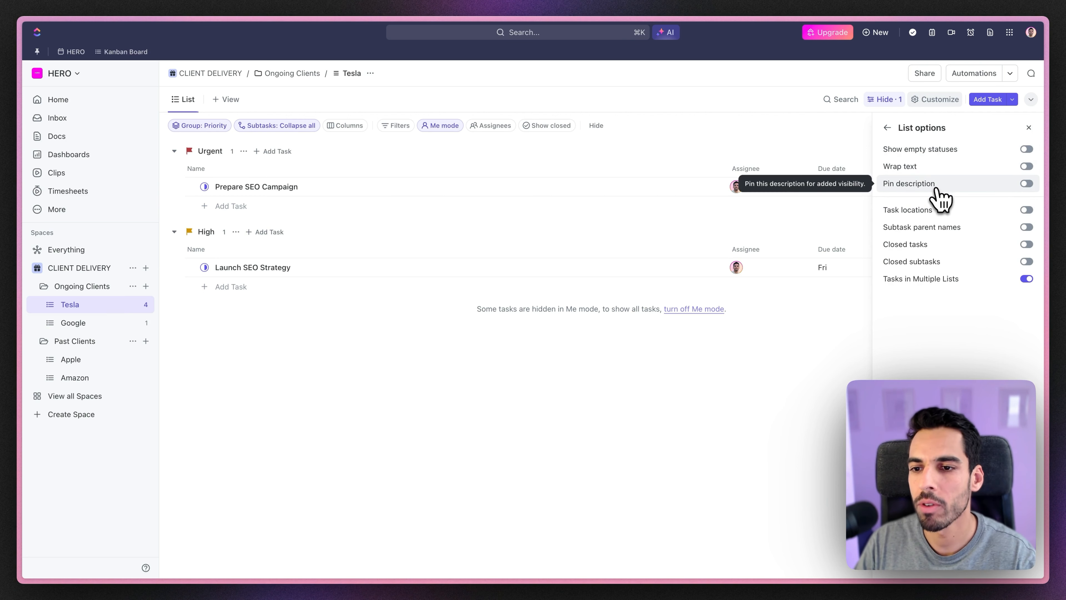
click(1025, 184)
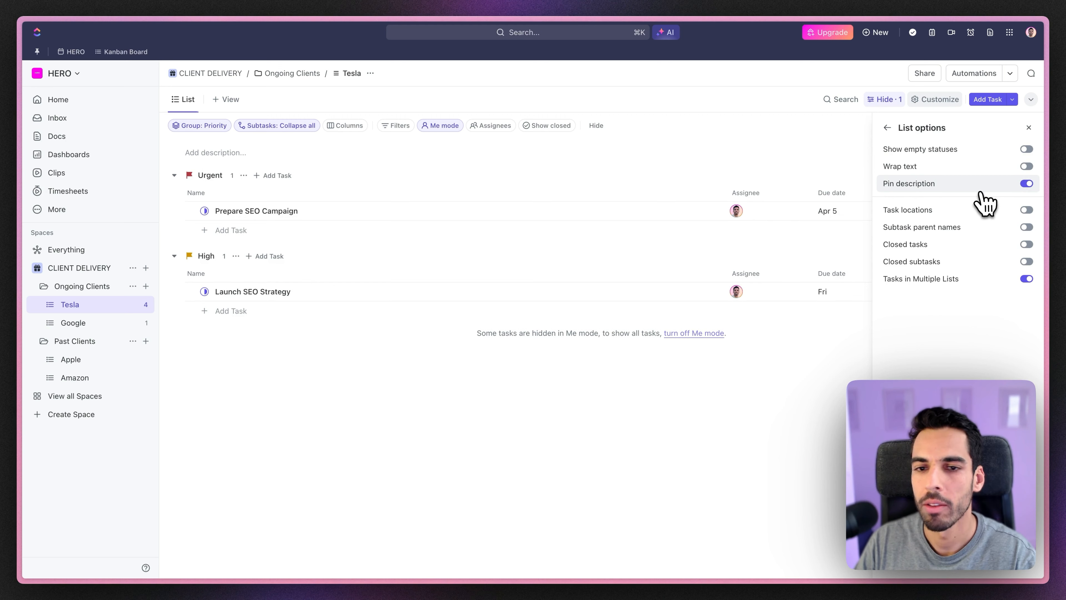
Fill in the Tesla list's description with "This board is for ongoing work with Tesla." and a line giving the client's email.
click(197, 153)
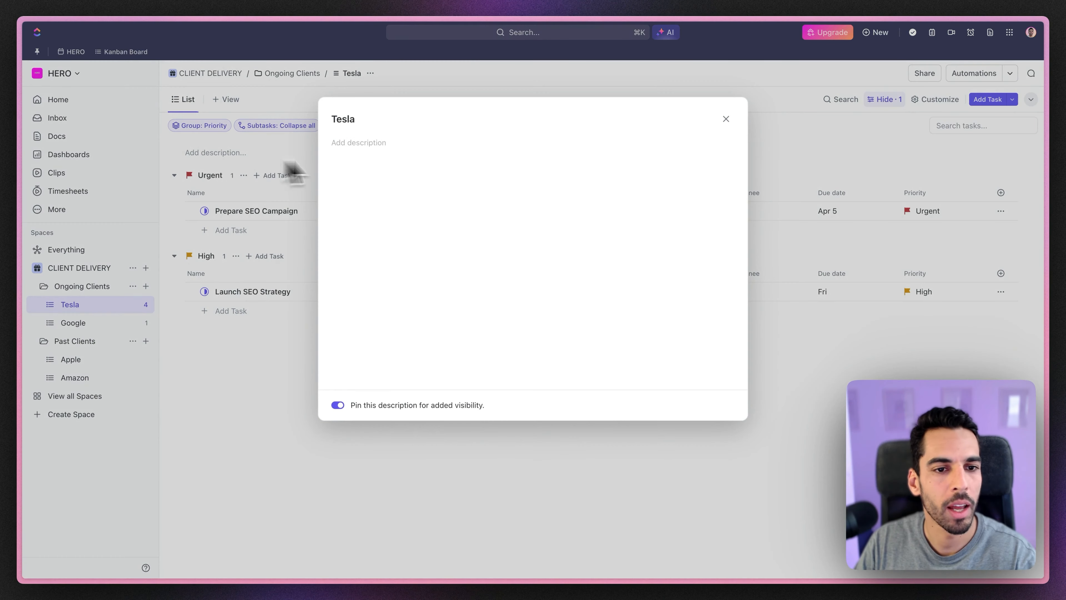
key(super+v)
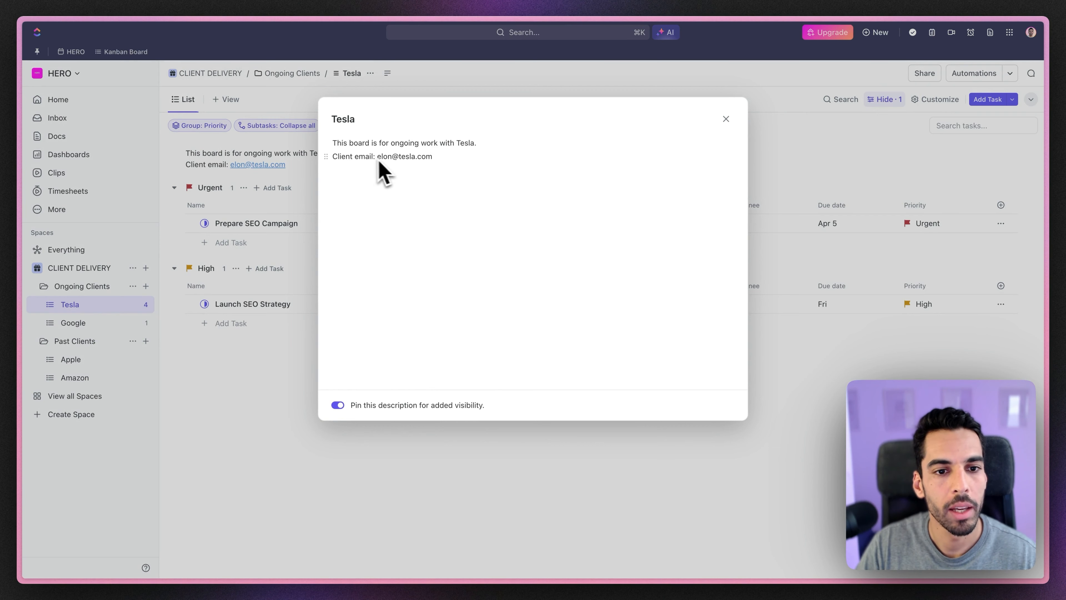
Turn on Closed tasks in the Tesla list's options and mark the Prepare SEO Campaign task as complete.
key(Escape)
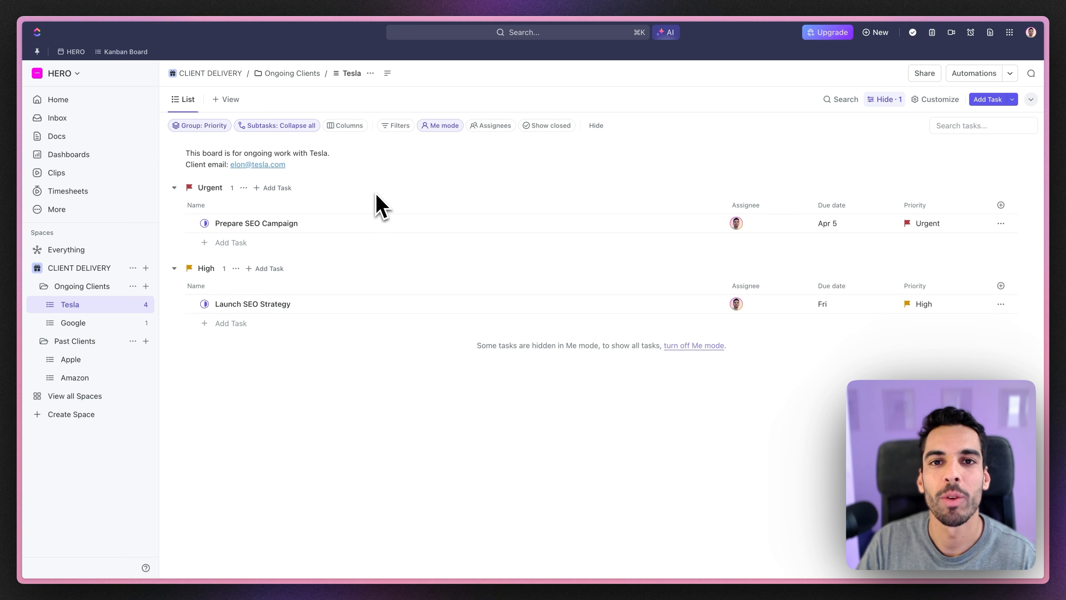
click(944, 101)
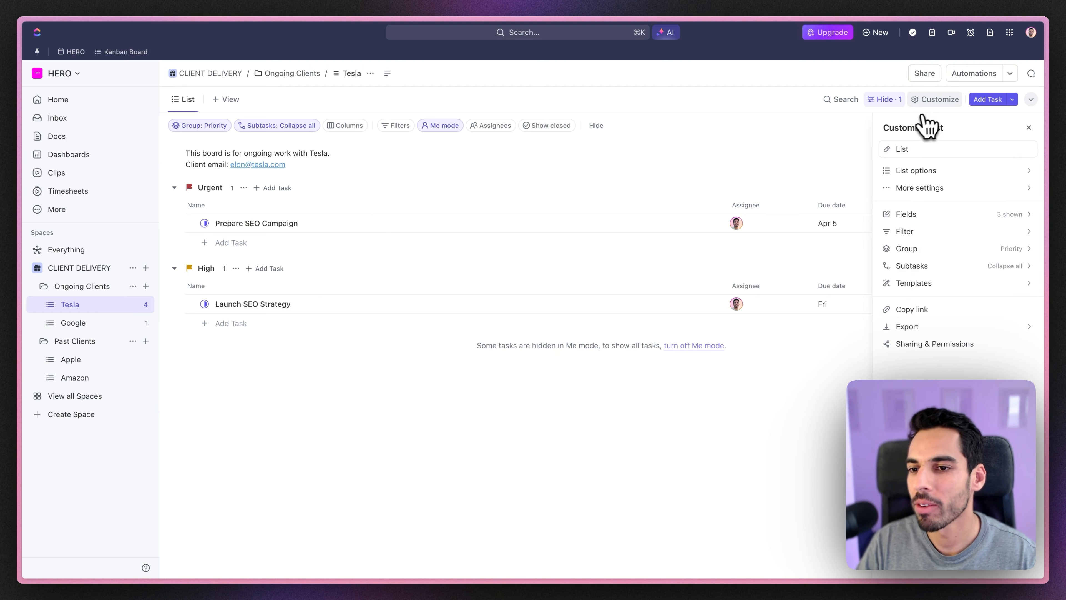
click(918, 168)
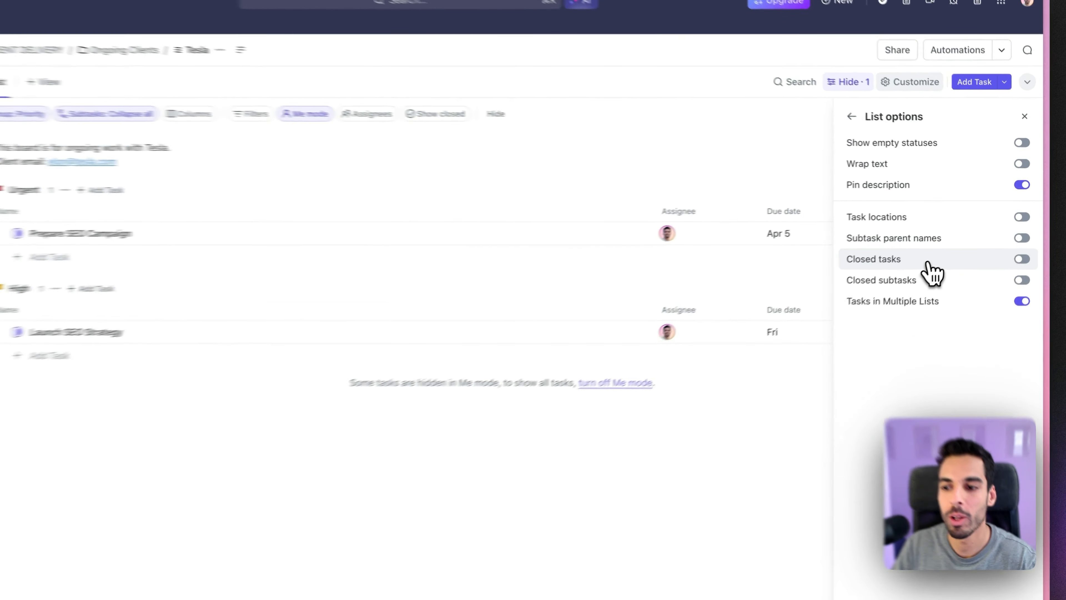
click(927, 263)
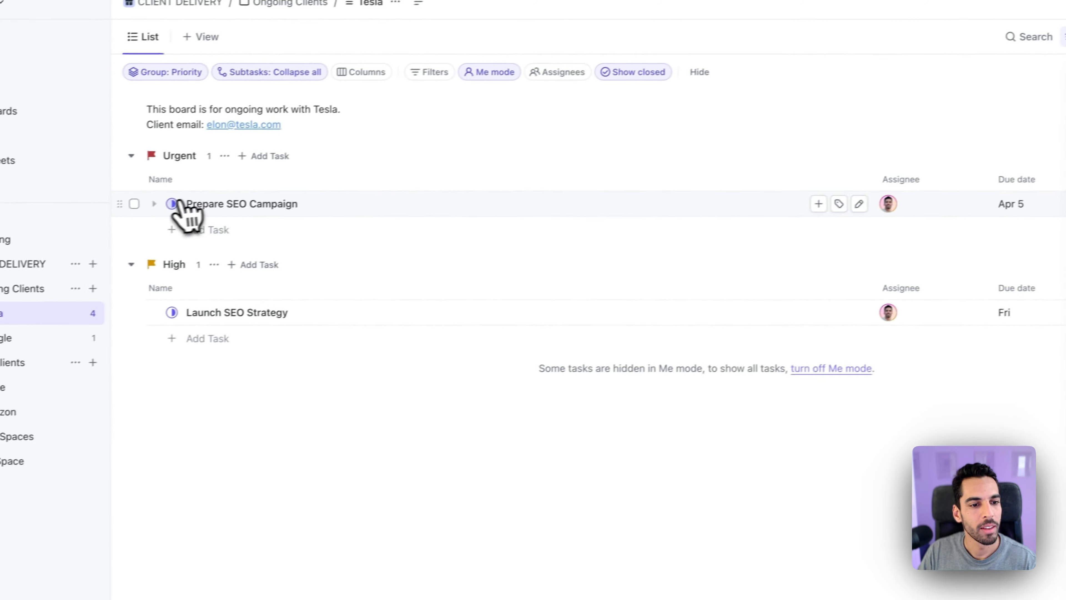
click(189, 202)
click(218, 306)
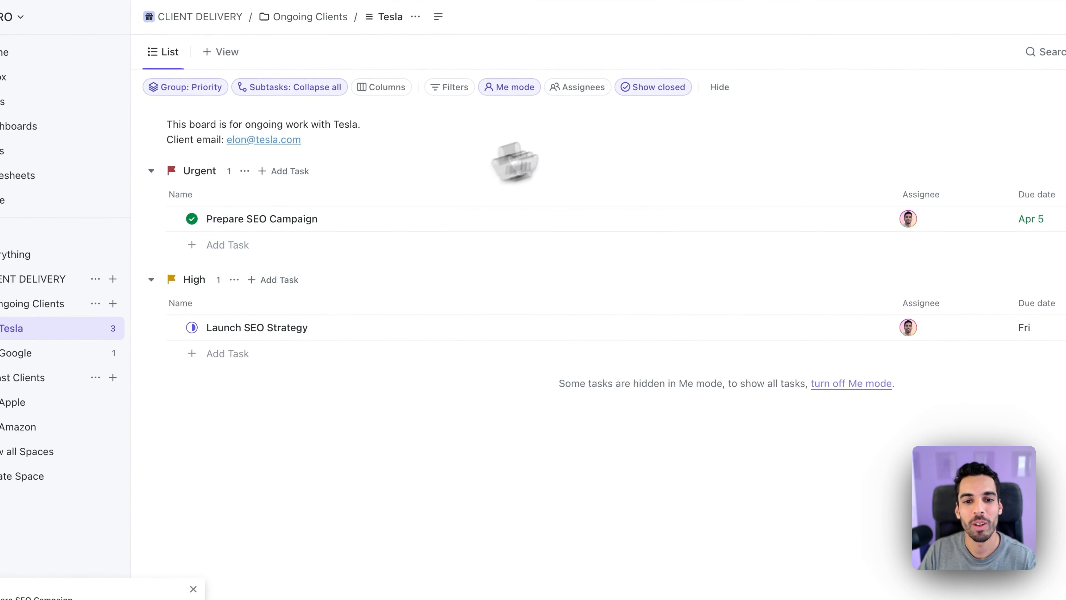
Hide the closed tasks with the Show closed quick filter and show them again.
click(649, 89)
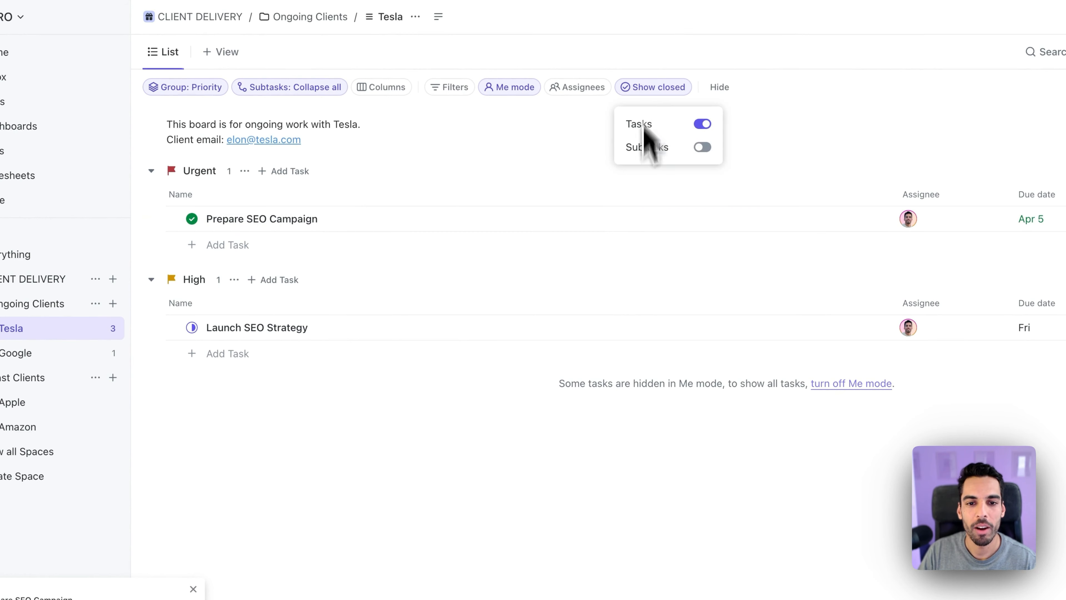
click(645, 127)
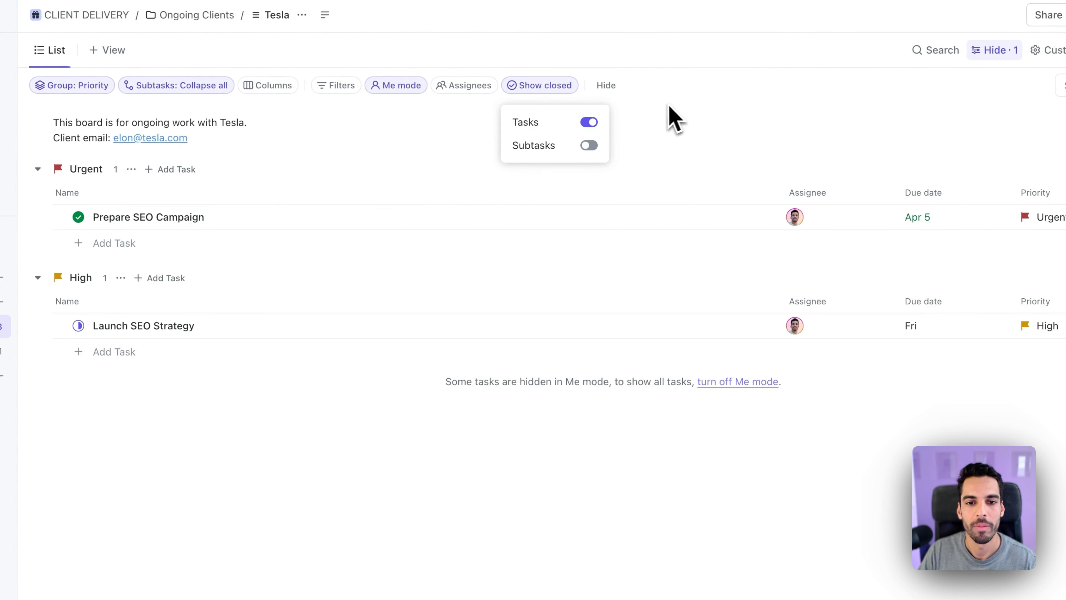
click(537, 86)
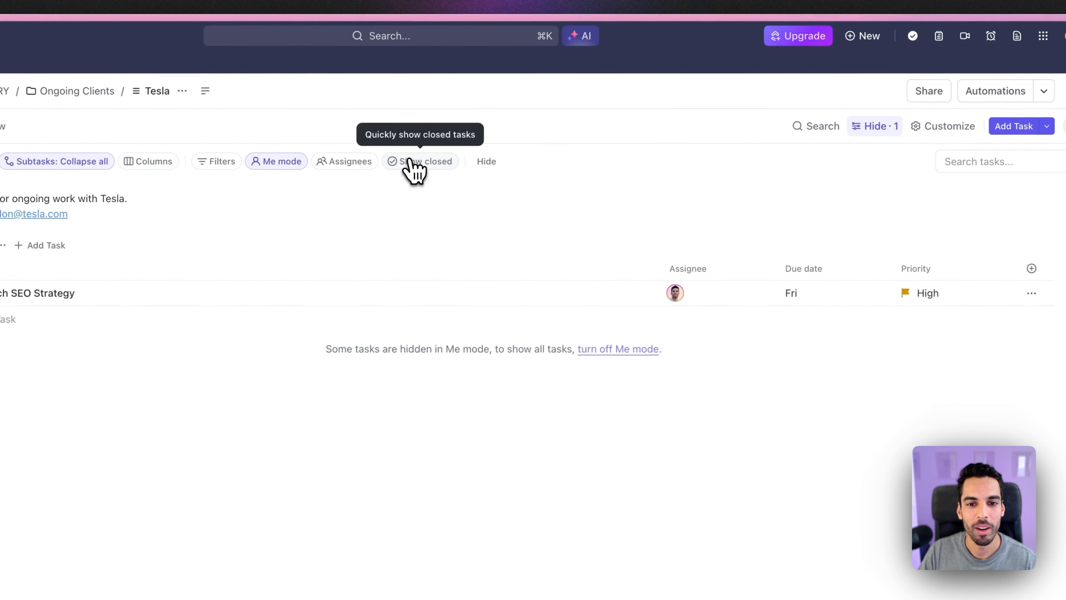
click(412, 166)
click(630, 191)
Turn off Closed tasks in the Tesla list's options.
click(946, 128)
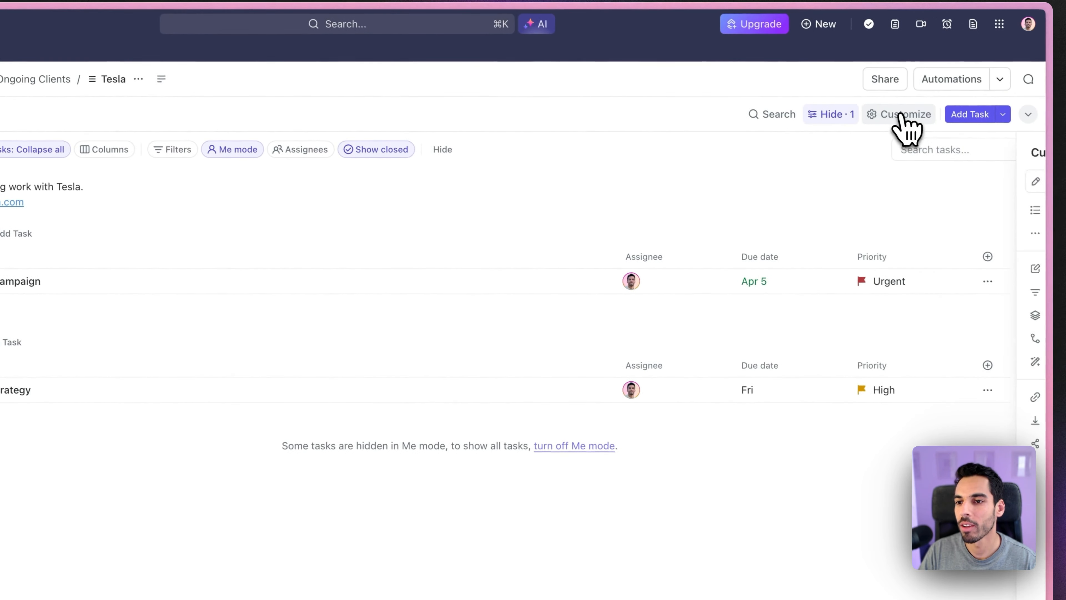
click(890, 210)
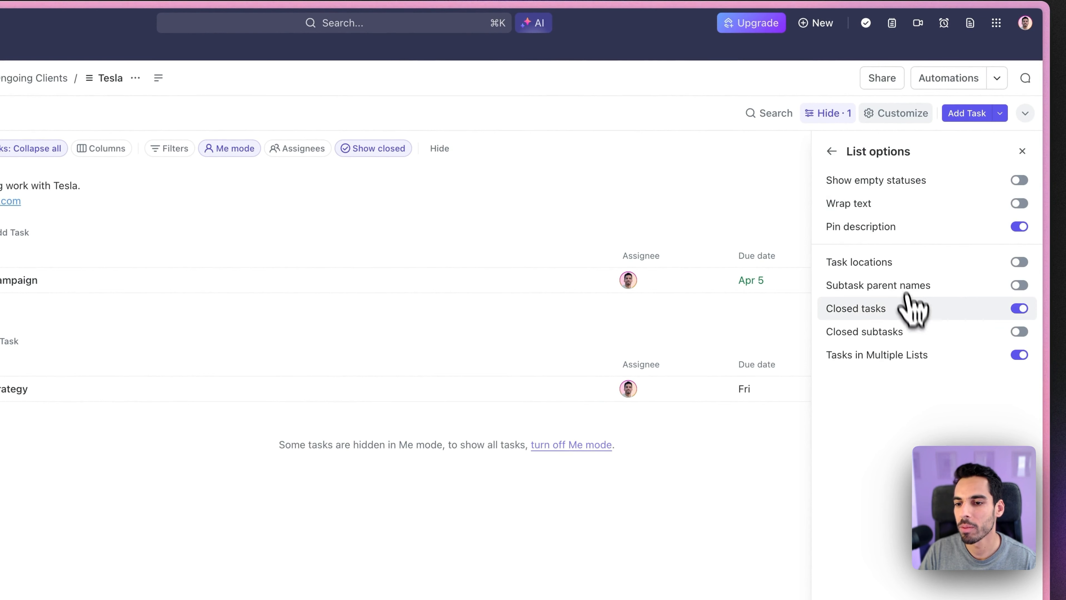
click(929, 320)
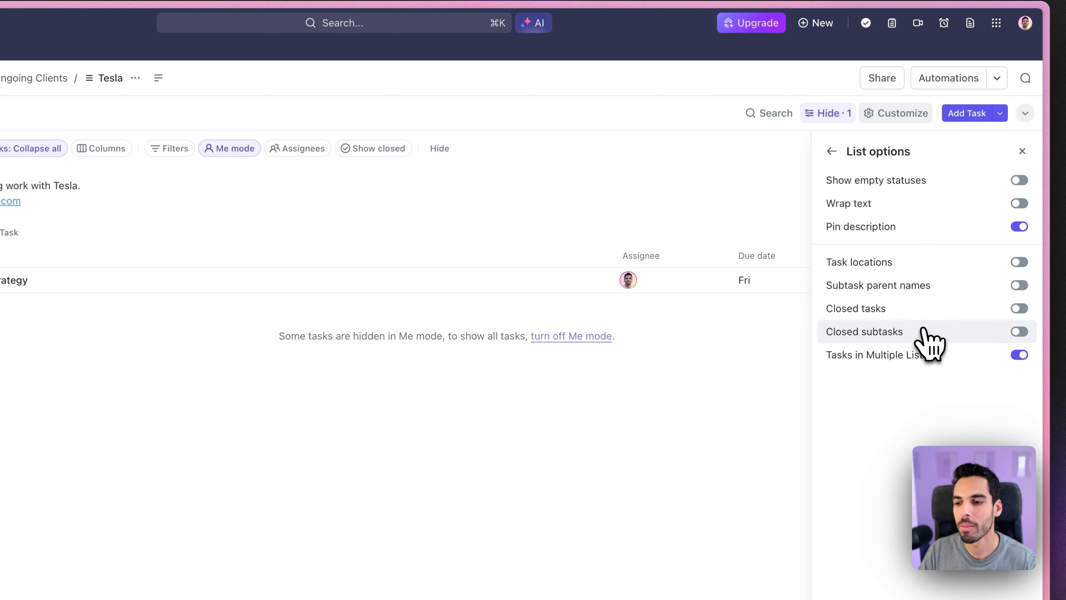
Pin the List view and unpin it again, and try to turn on Protect view.
click(832, 152)
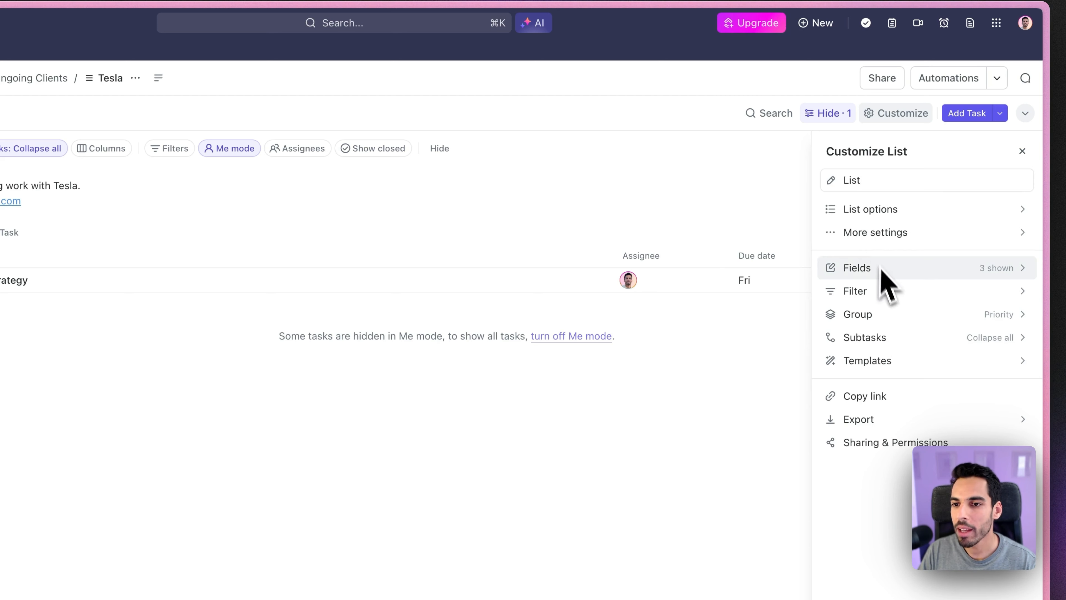
click(880, 241)
click(1020, 240)
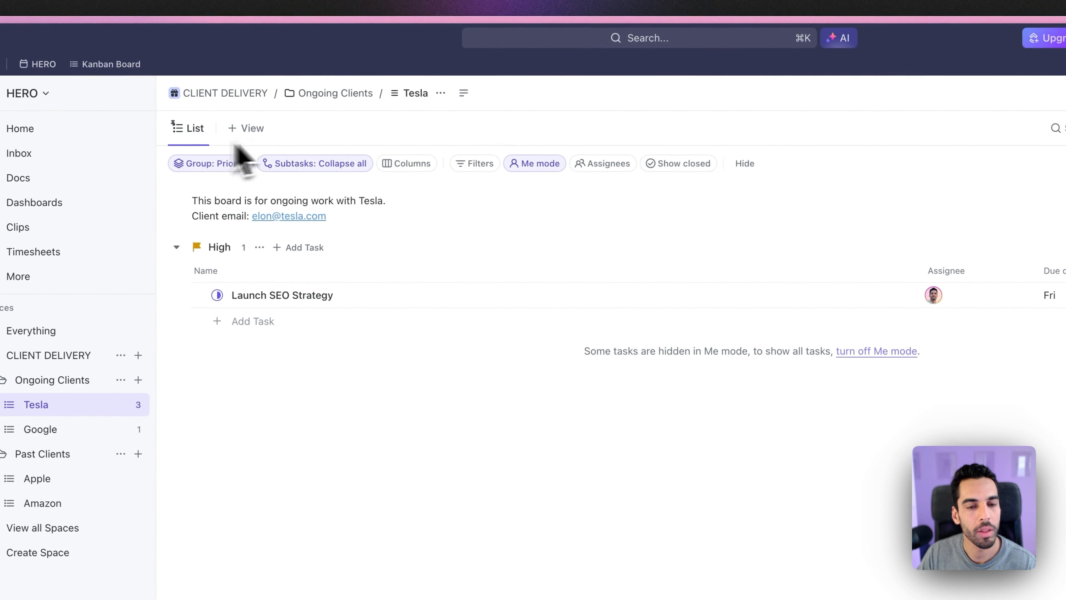
click(1019, 241)
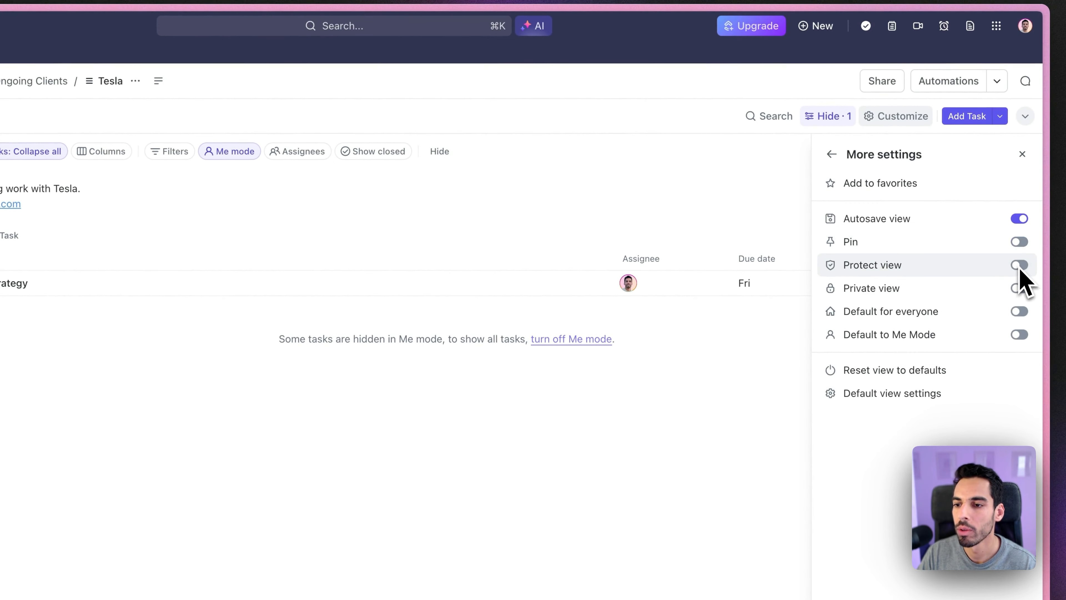
click(1020, 267)
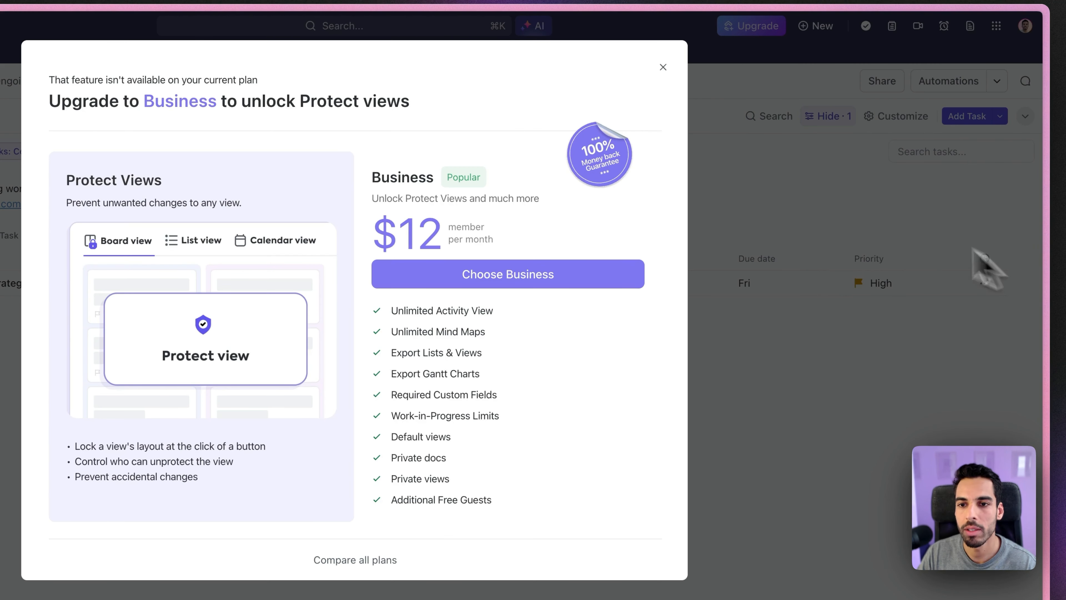
click(663, 68)
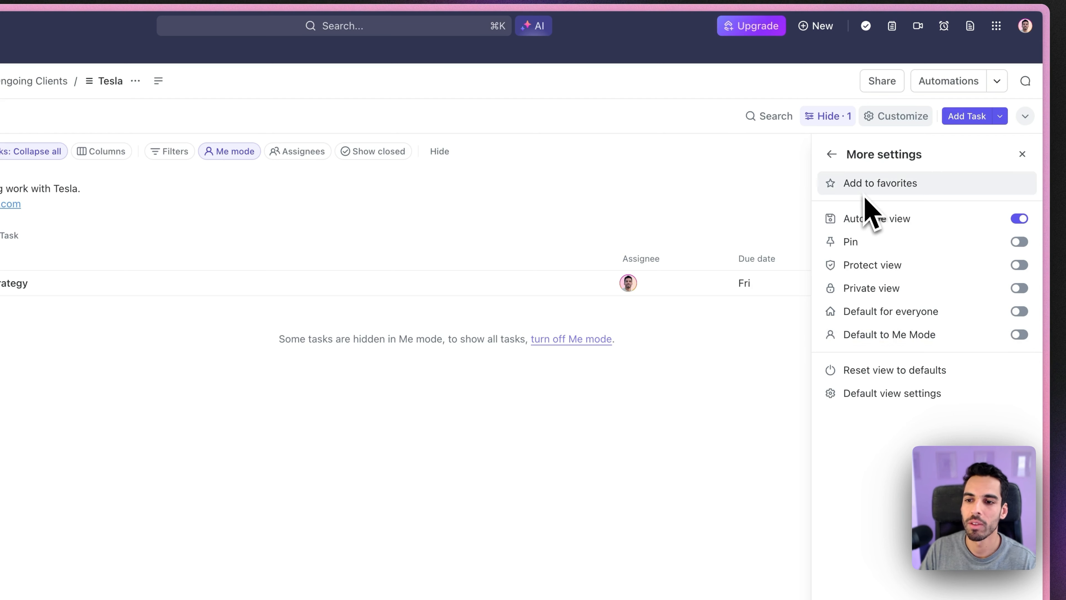
click(832, 154)
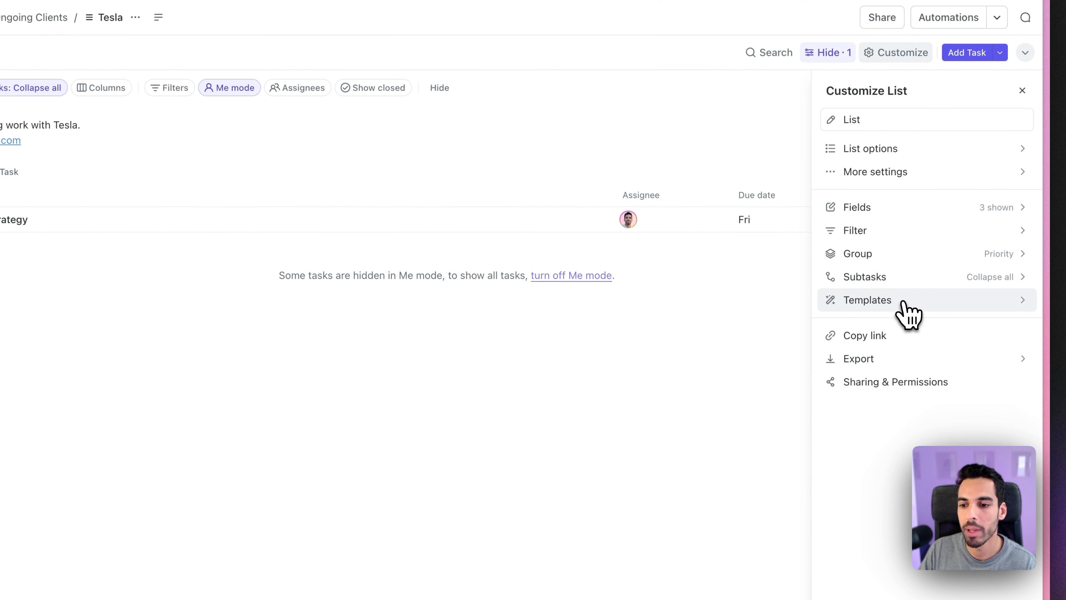
click(887, 308)
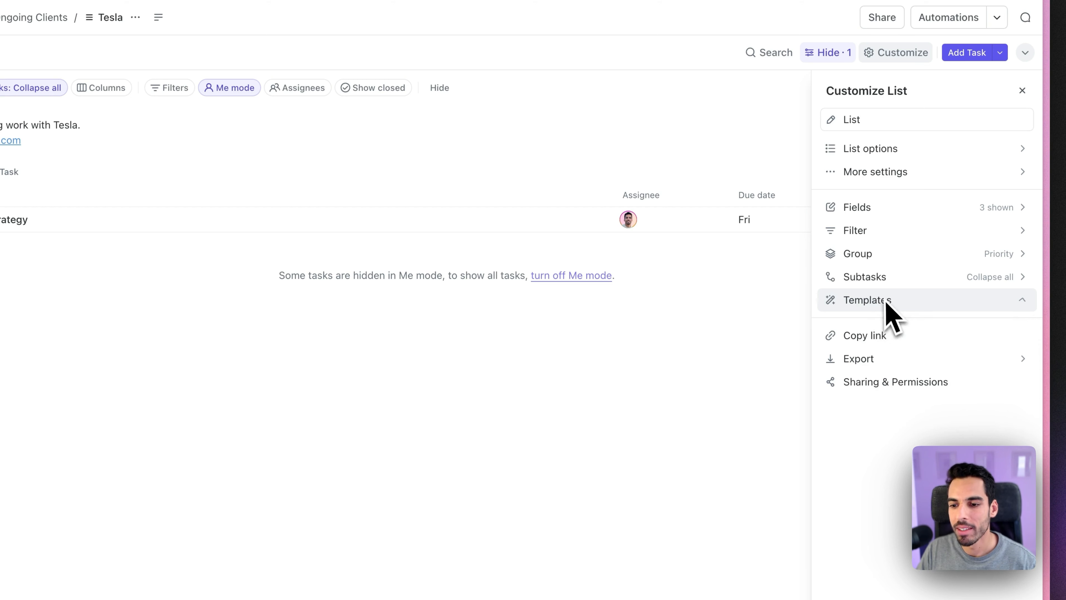
click(893, 365)
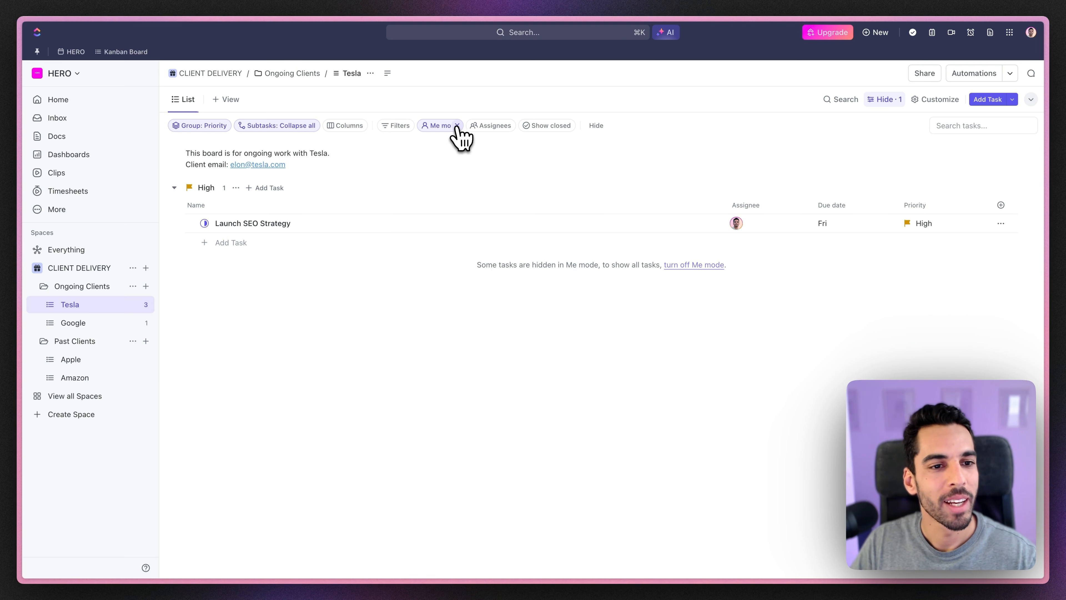
Turn off Me mode and add the subtask "10 solar panels to choose in 2024" under Write 10 blog articles.
click(447, 131)
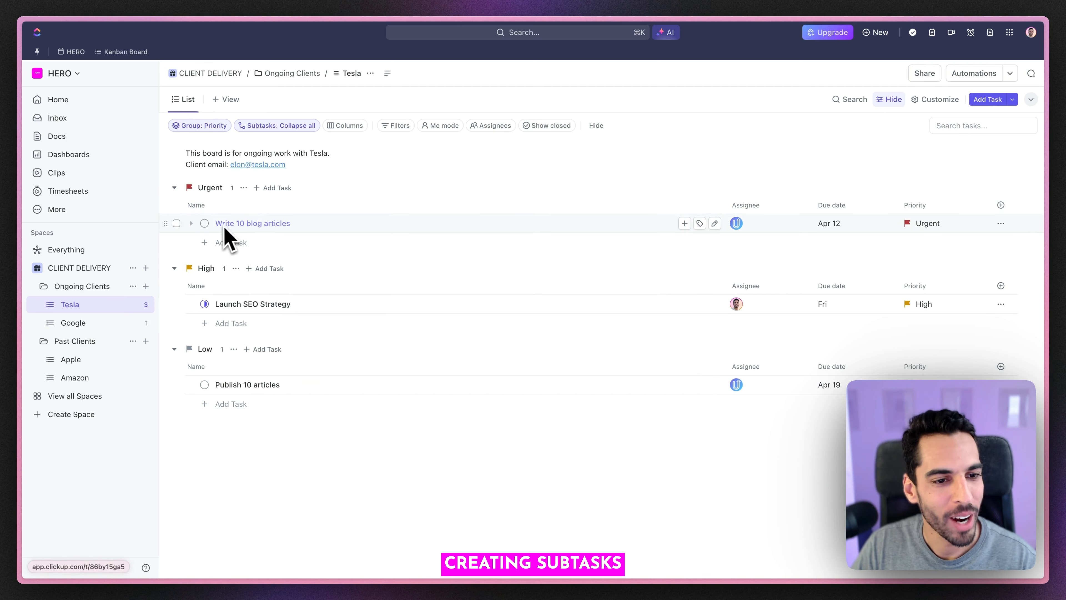
click(685, 224)
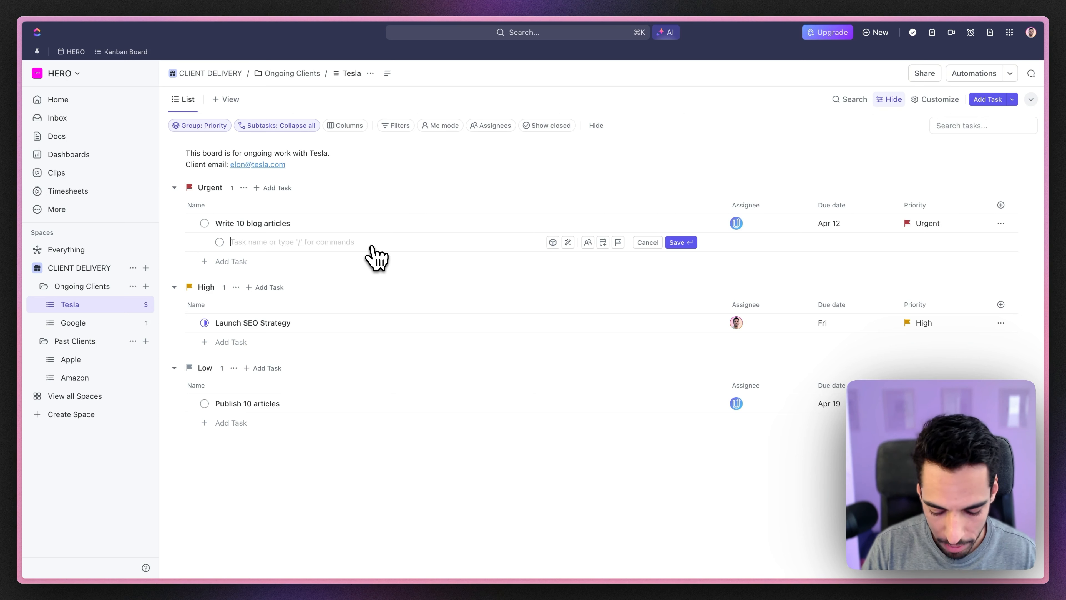
text(10 solar panel to choose in 2024)
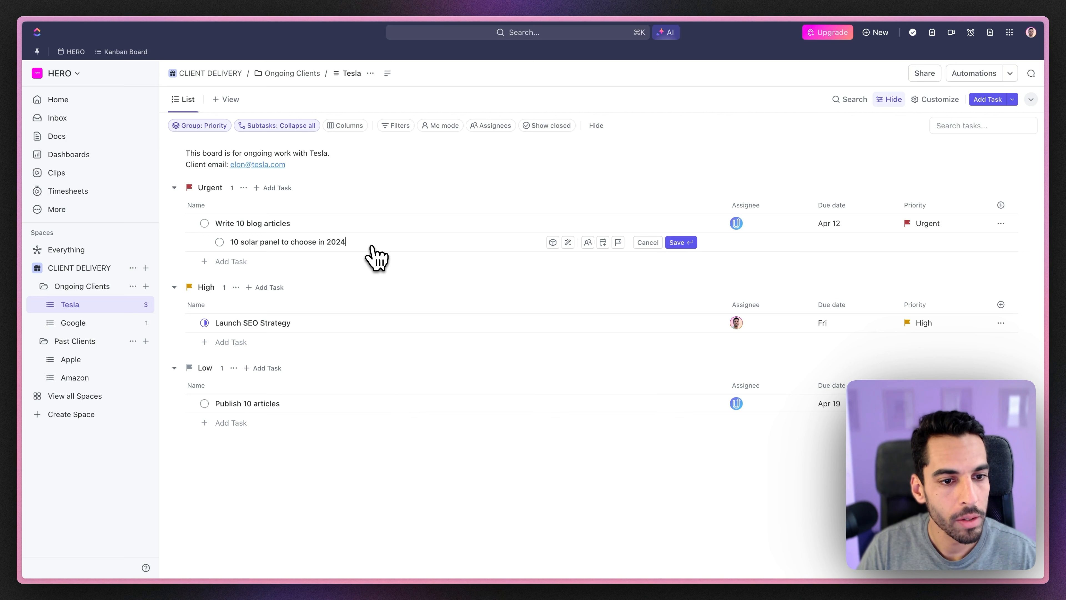
click(283, 242)
text(s)
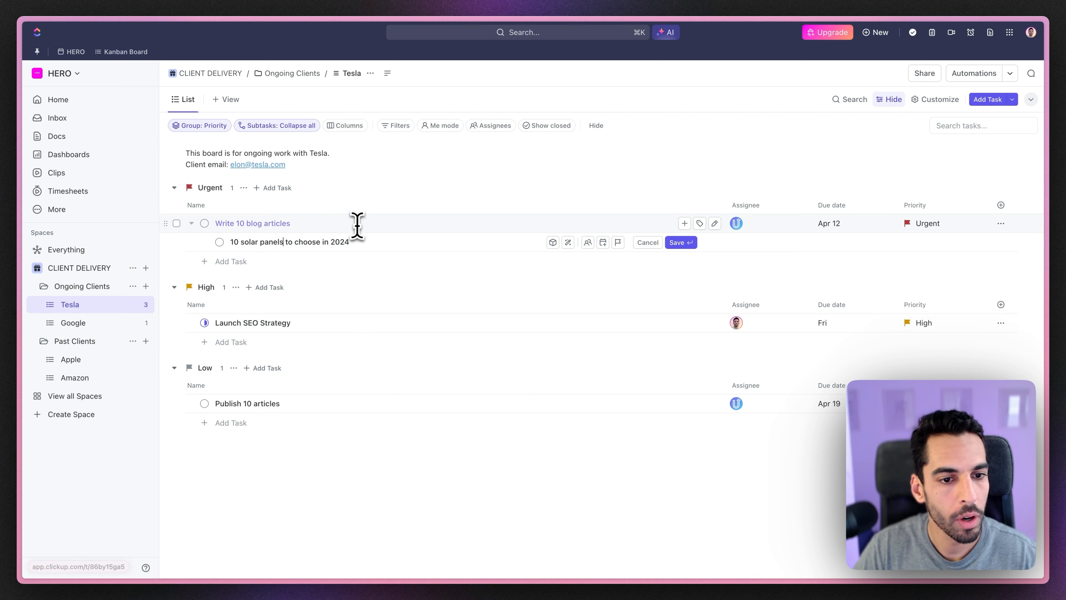
key(Return)
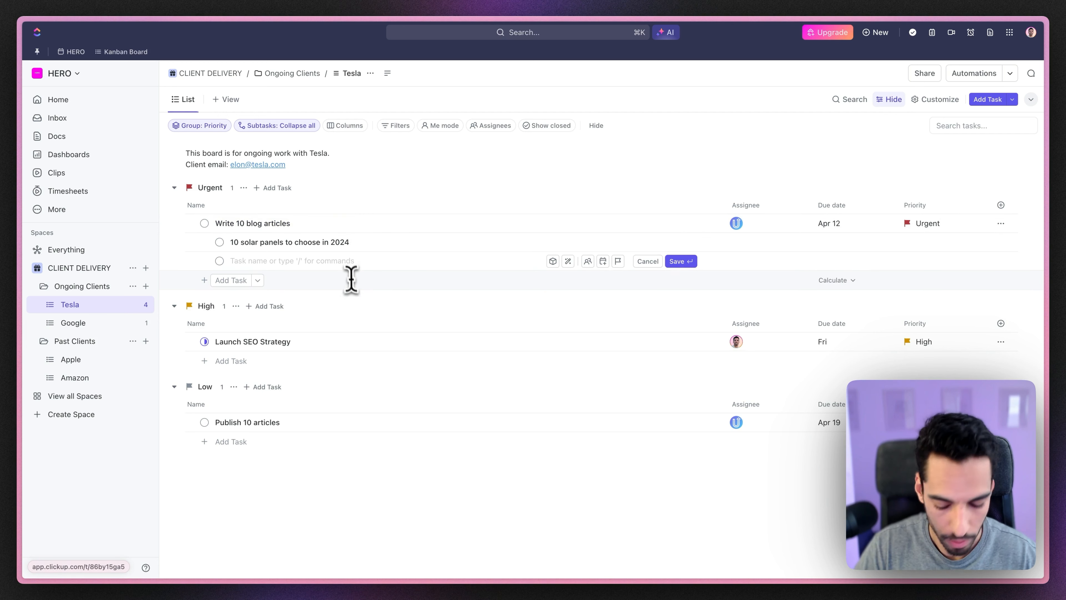
Add the subtasks "3 EV to buy in 2024" and "How to keep your car's battery life" under Write 10 blog articles.
text(3 EV )
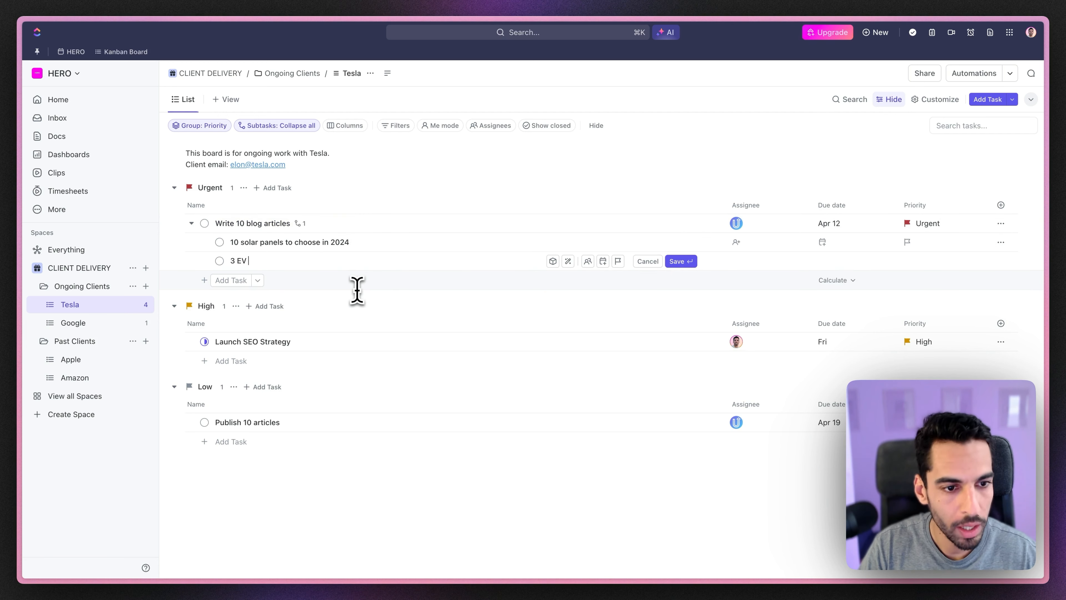
text(to buy in 2024)
key(Return)
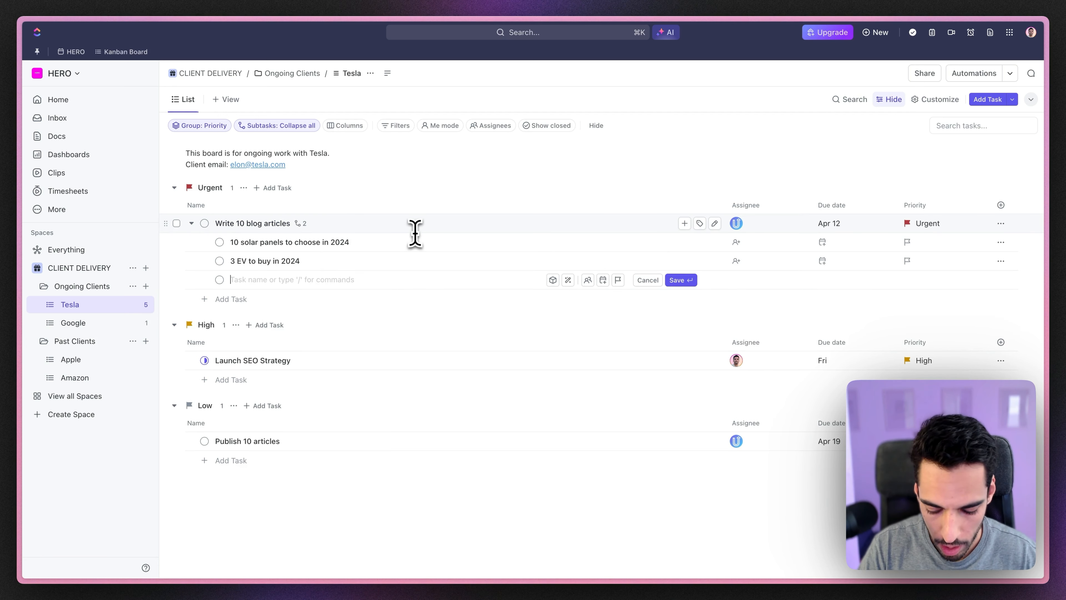
text(How to keep yo)
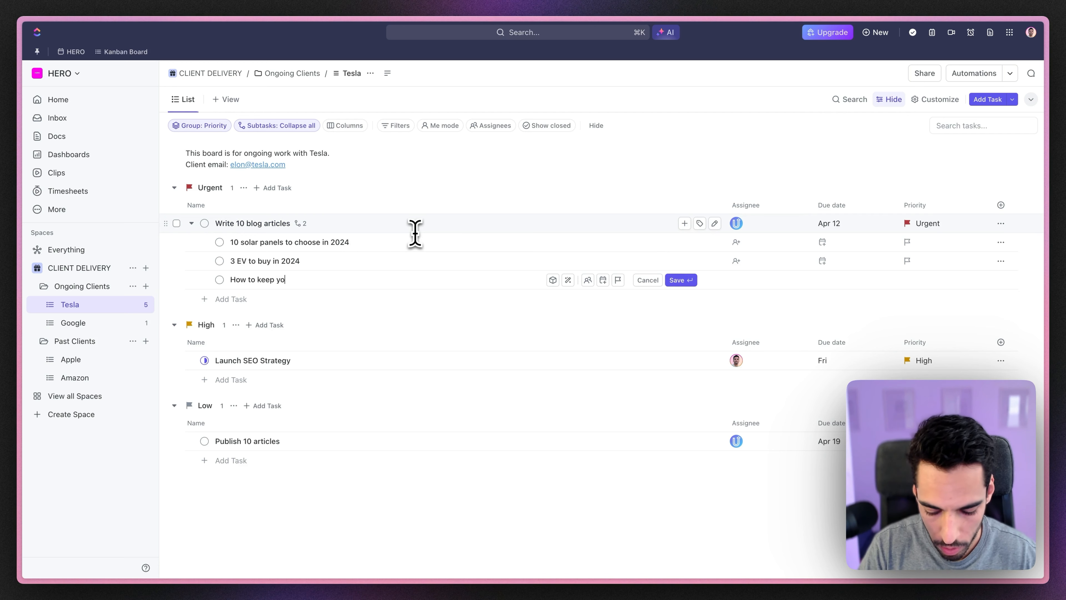
text(ur car's battery life)
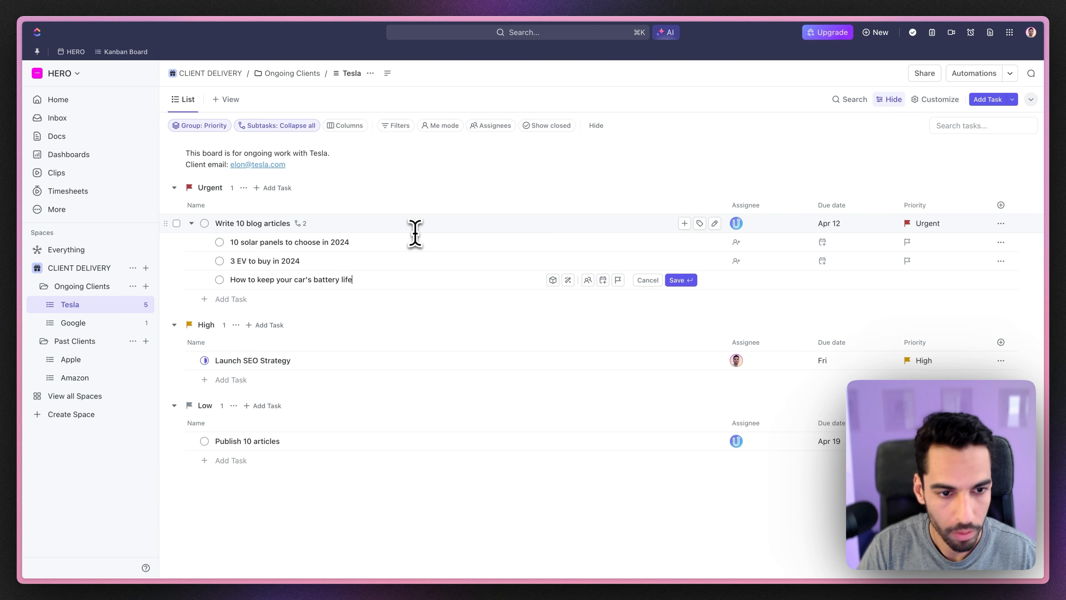
key(Return)
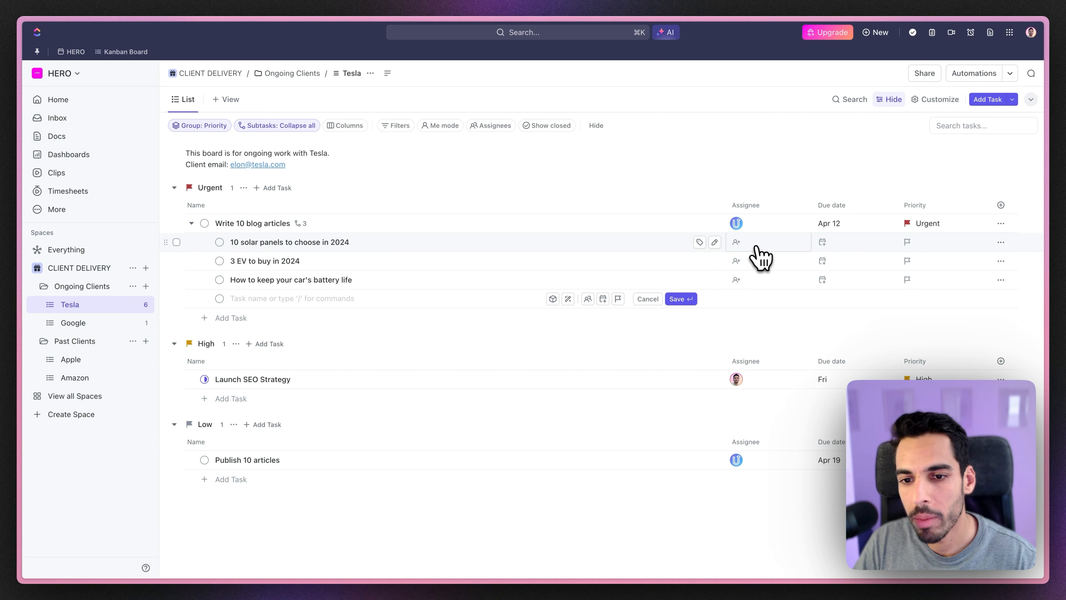
Assign the solar panels (due Friday) and EV (due Thursday) subtasks to UpSys, and the battery life subtask (due Thursday, Mar 28) to yourself.
click(737, 242)
click(835, 242)
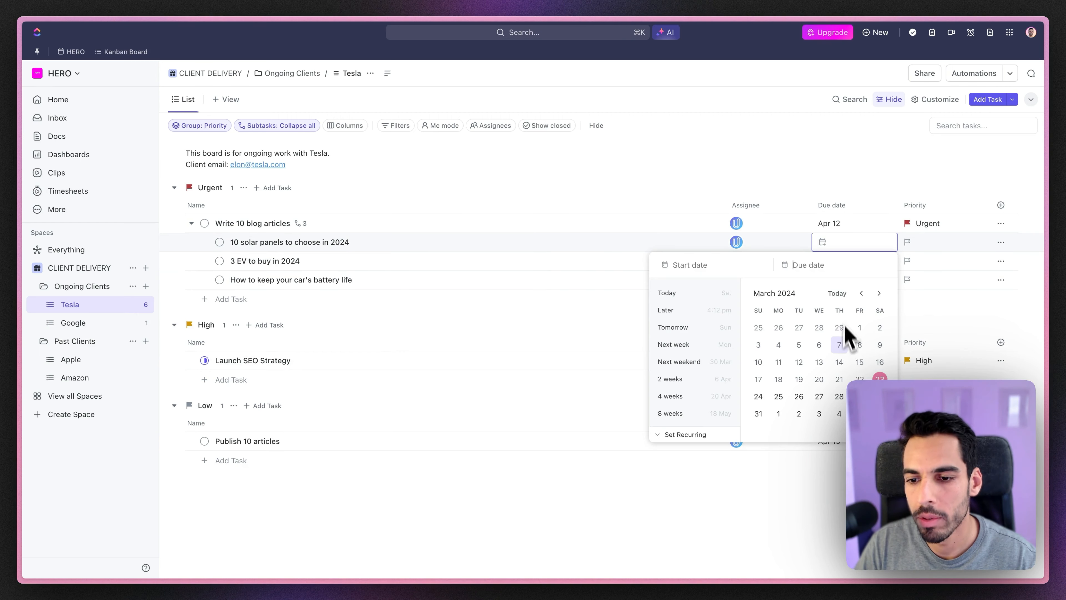
click(860, 345)
click(839, 415)
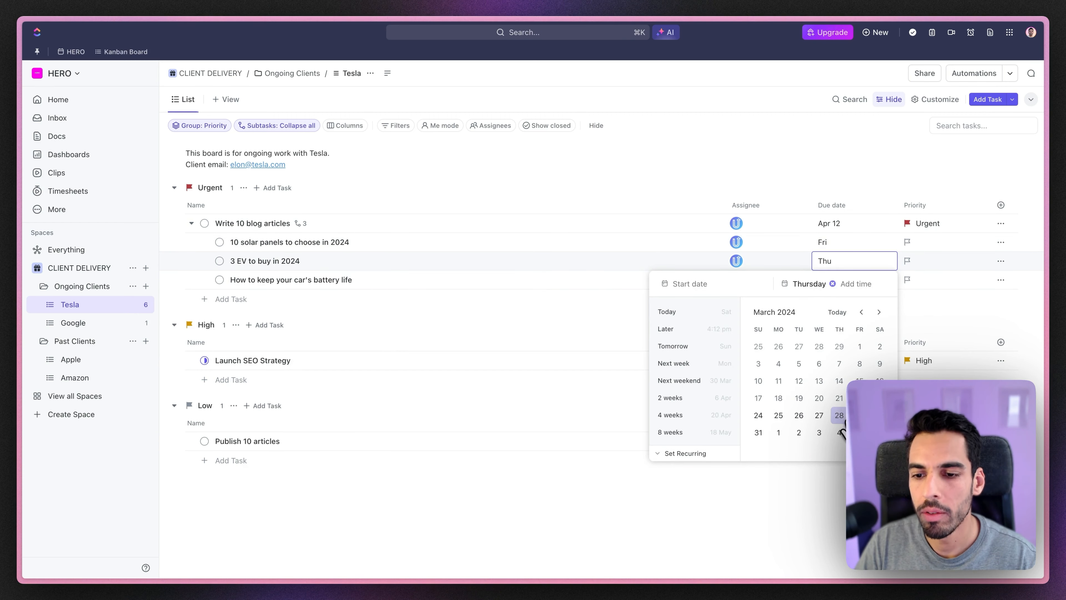
click(835, 279)
click(838, 434)
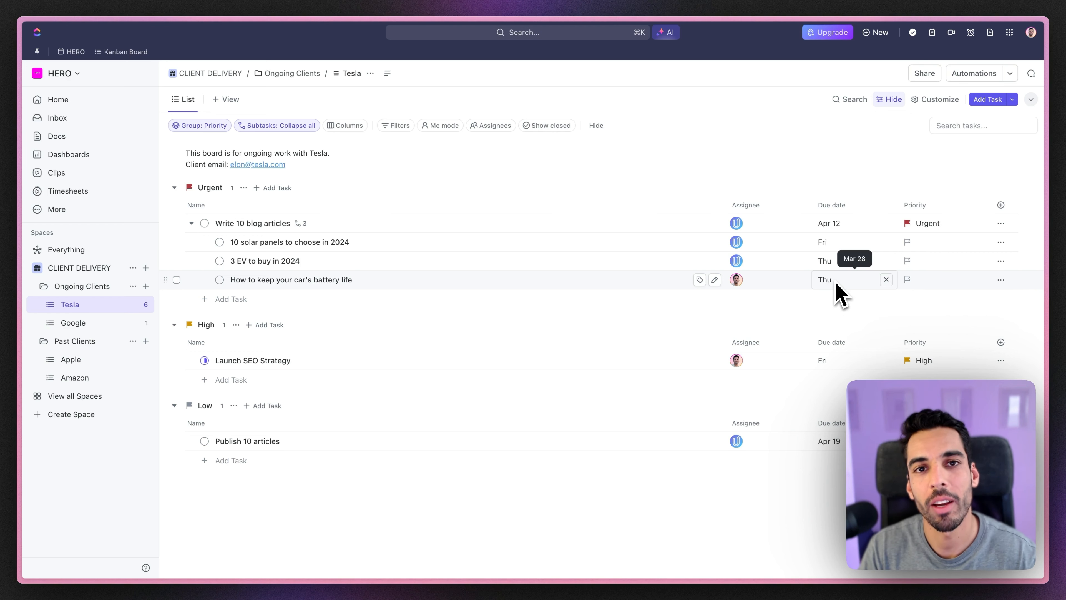
Show the Time estimate column in the Tesla list.
click(1002, 205)
click(942, 235)
scroll(970, 327, down, 5)
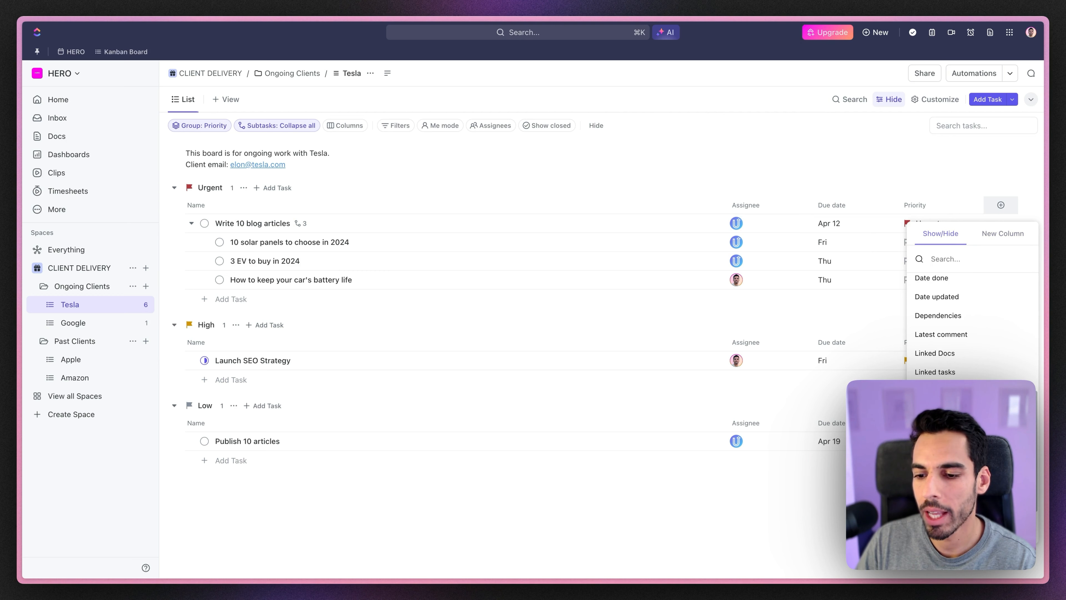
click(1025, 485)
click(922, 212)
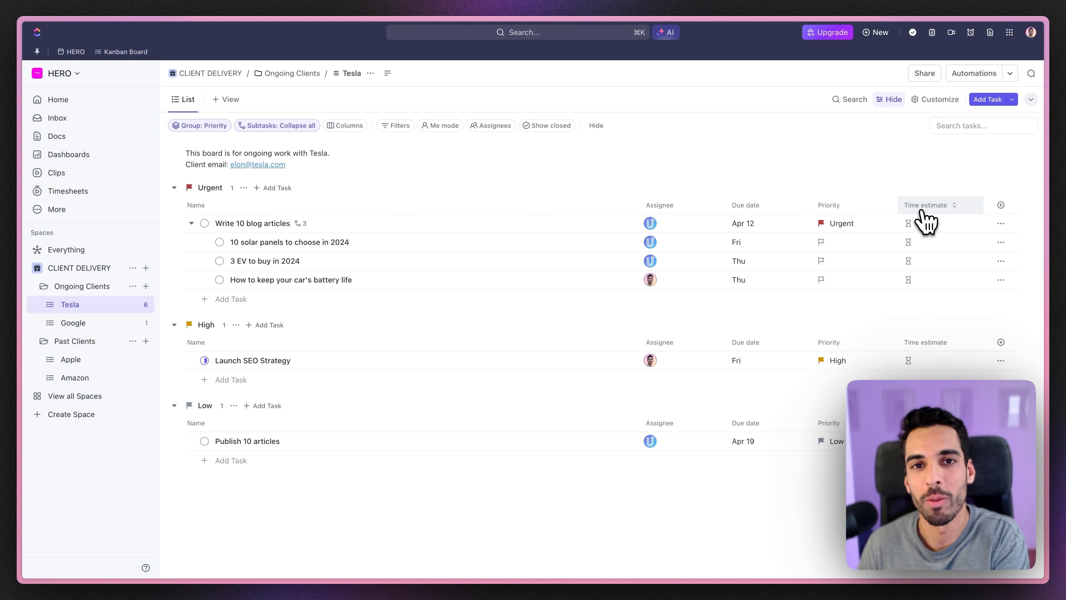
Set the subtask time estimates to 3h for the solar panels, 2h for the EV and 2h for the battery life article.
click(926, 223)
click(924, 246)
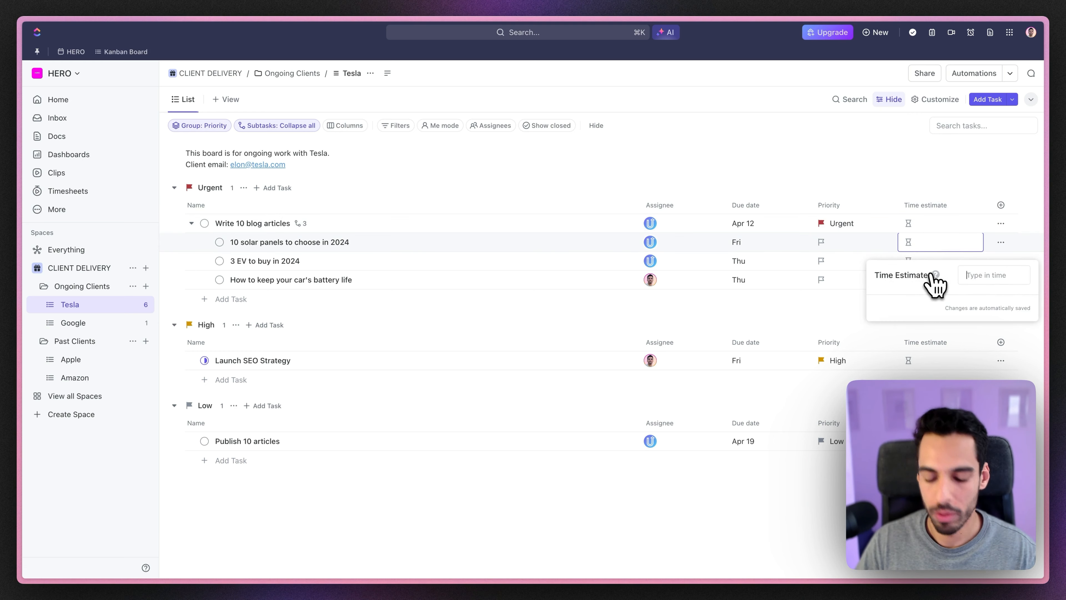
text(5h)
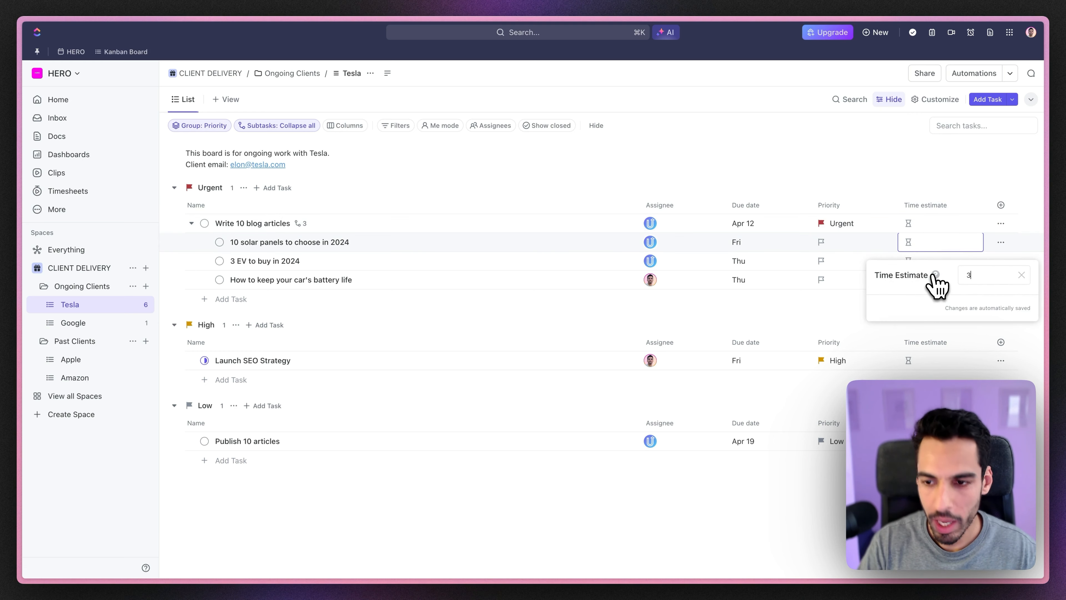
key(Return)
click(932, 269)
text(2h)
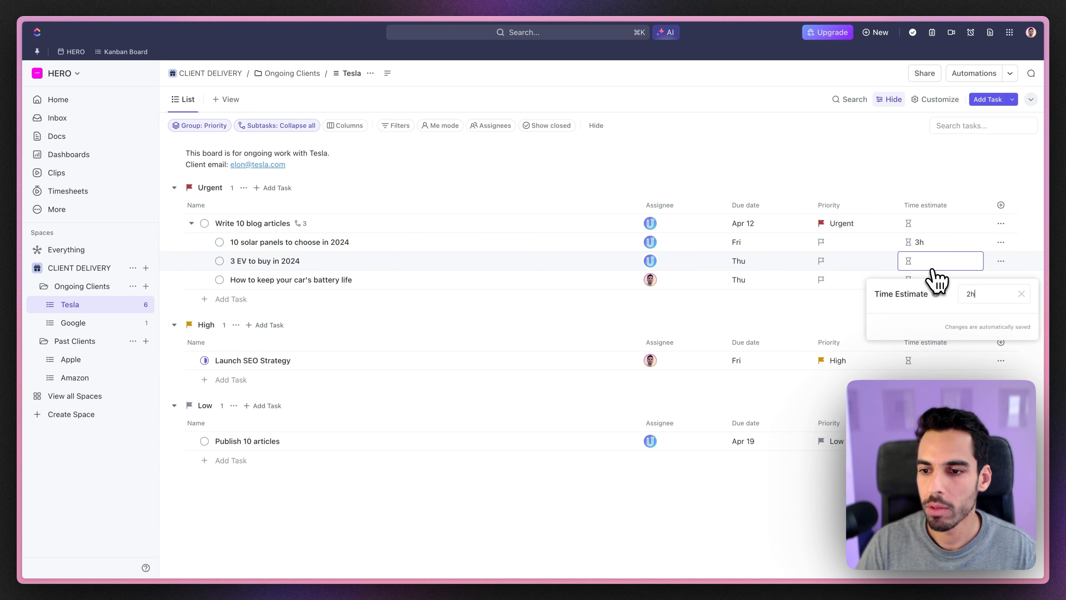
key(Return)
click(932, 280)
text(2h)
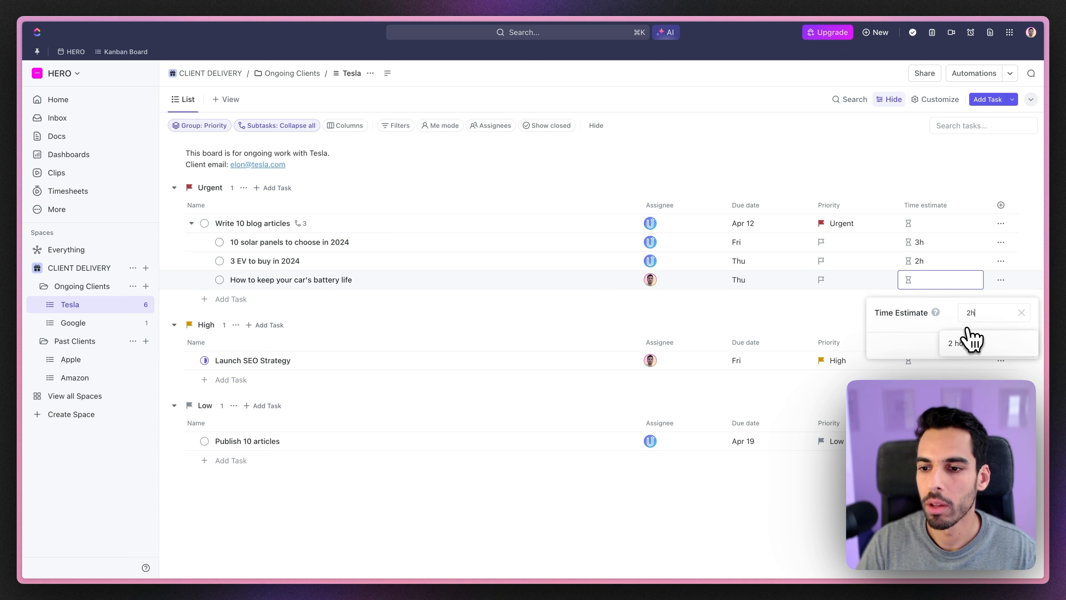
key(Return)
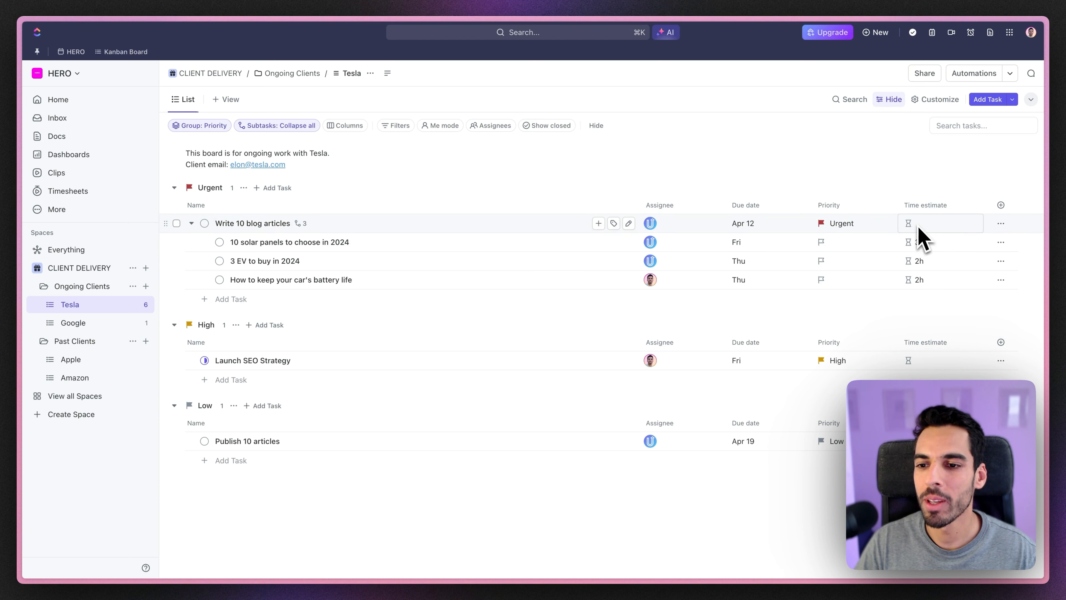
Enable the Time Estimates Rollup ClickApp in the workspace settings.
click(1026, 37)
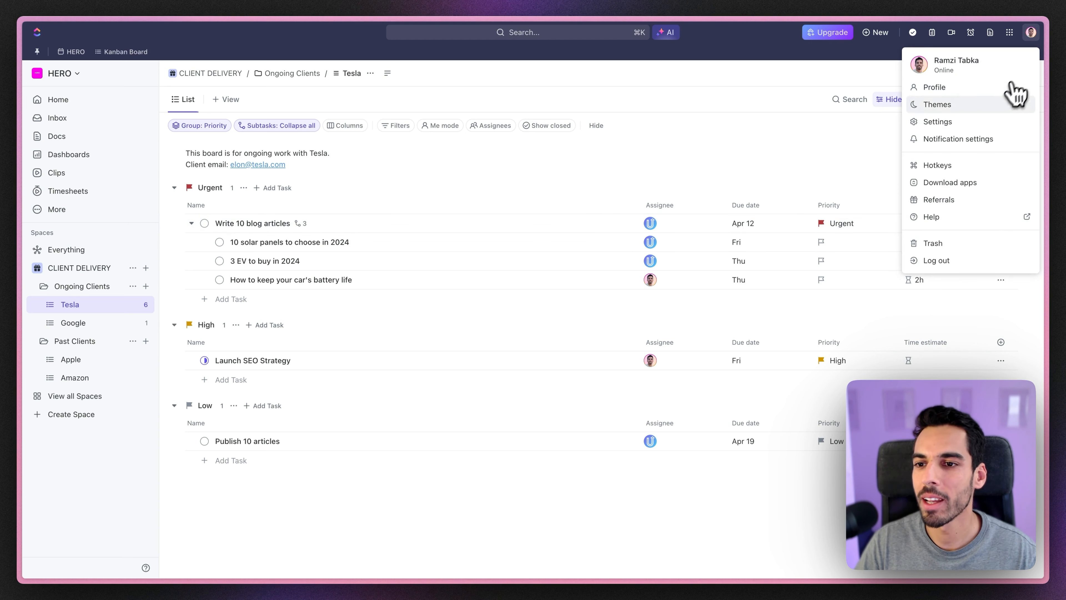
click(950, 122)
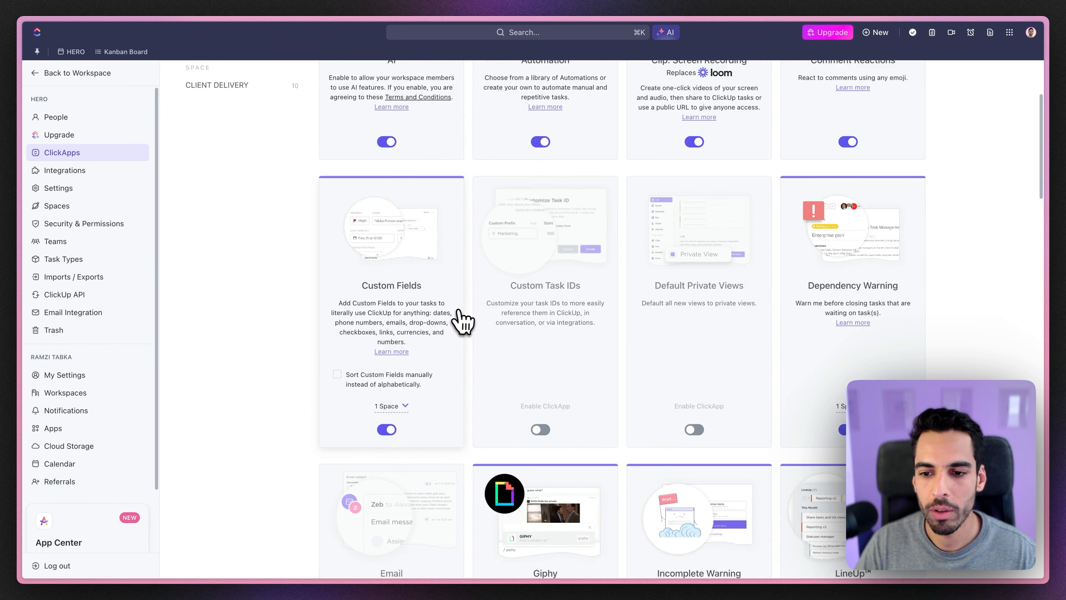
scroll(462, 321, down, 3)
scroll(462, 322, down, 20)
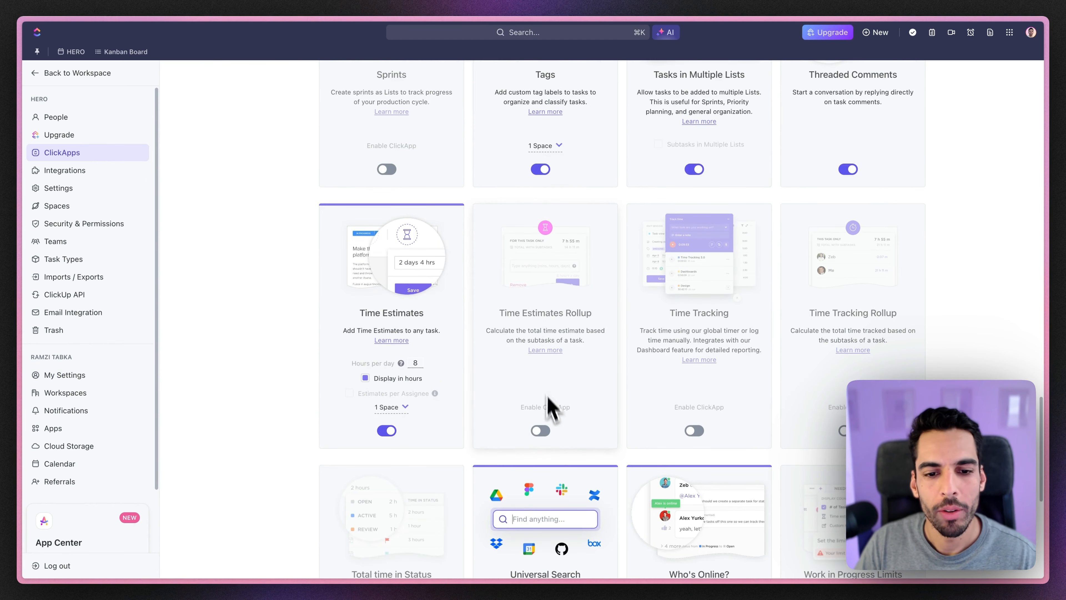
click(543, 431)
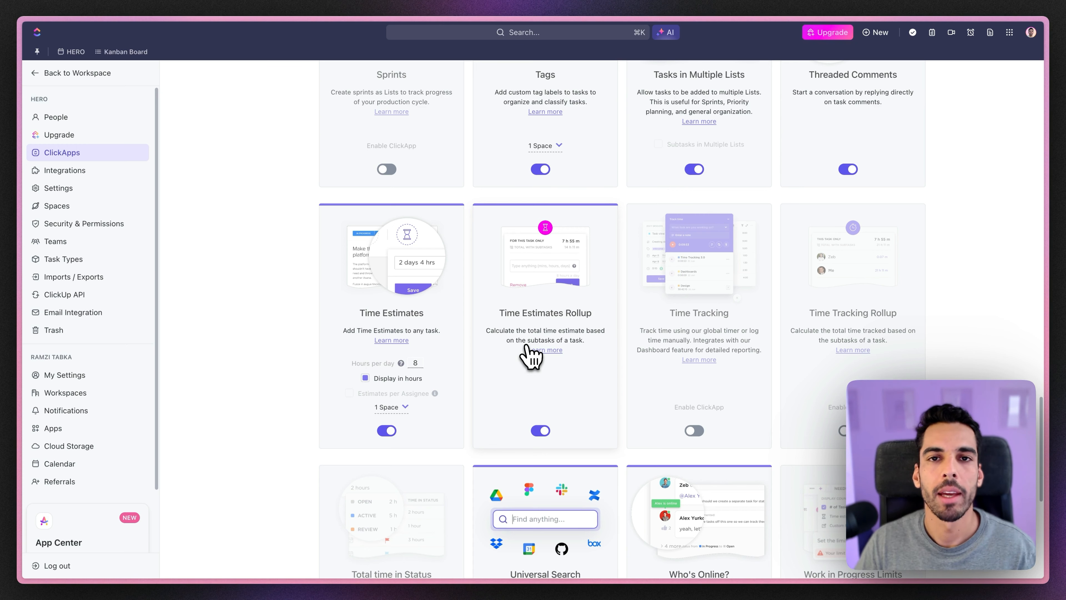
Return to the Tesla list under Ongoing Clients and check the time estimate of Write 10 blog articles.
click(63, 80)
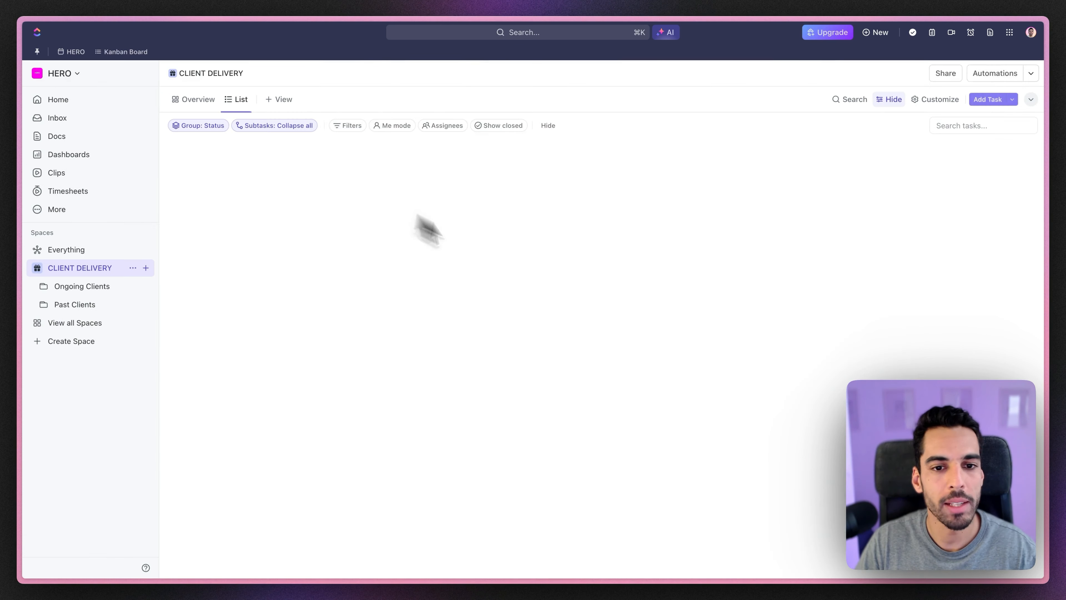
click(63, 290)
click(70, 305)
click(923, 231)
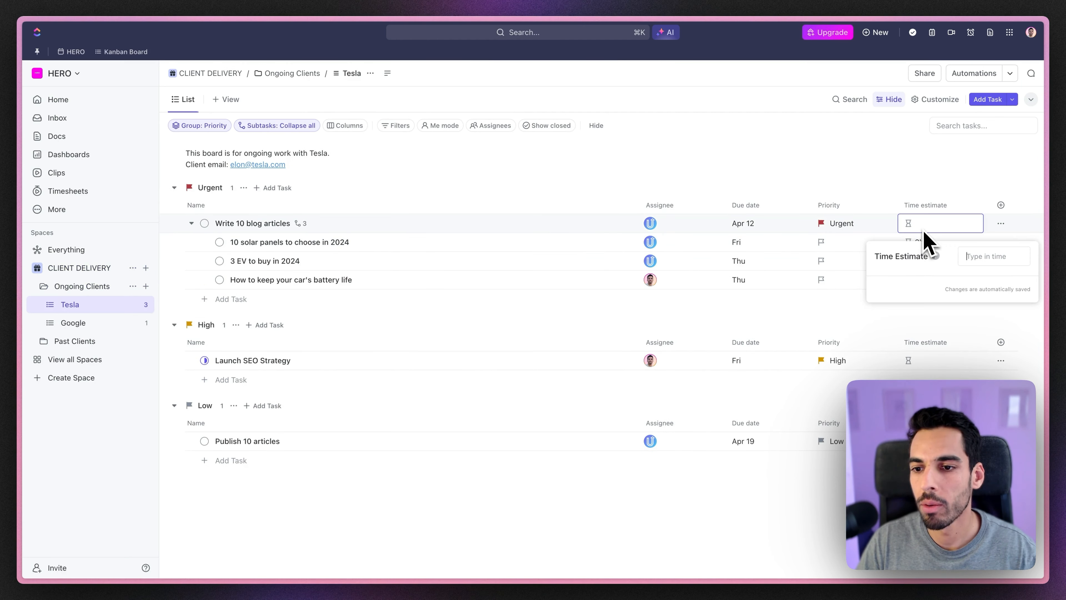
click(923, 231)
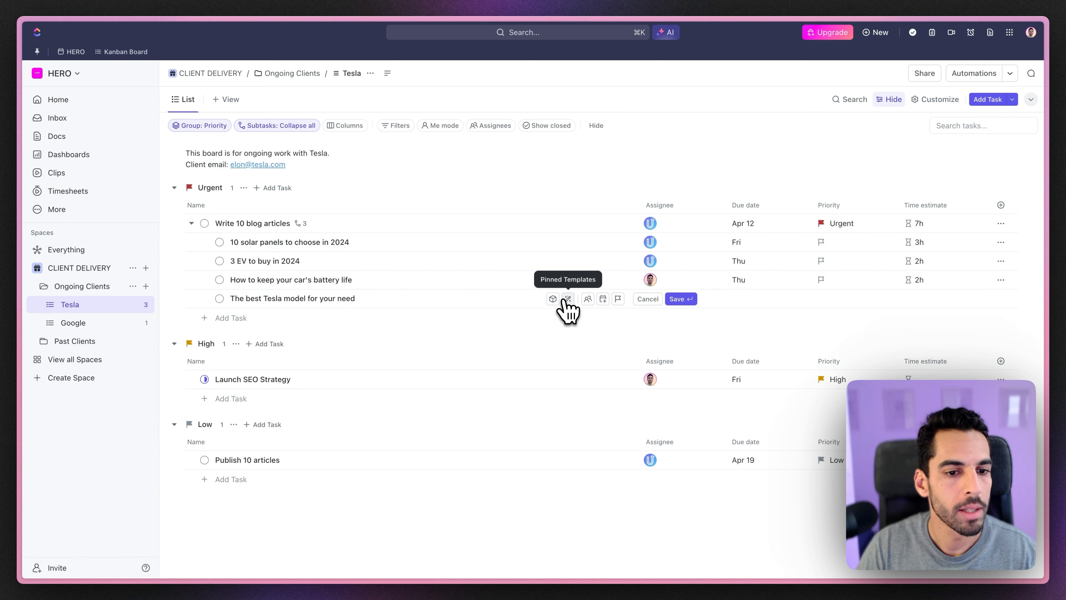
Add the subtask "The best Tesla model for your need" under Write 10 blog articles with a 6h time estimate.
key(Return)
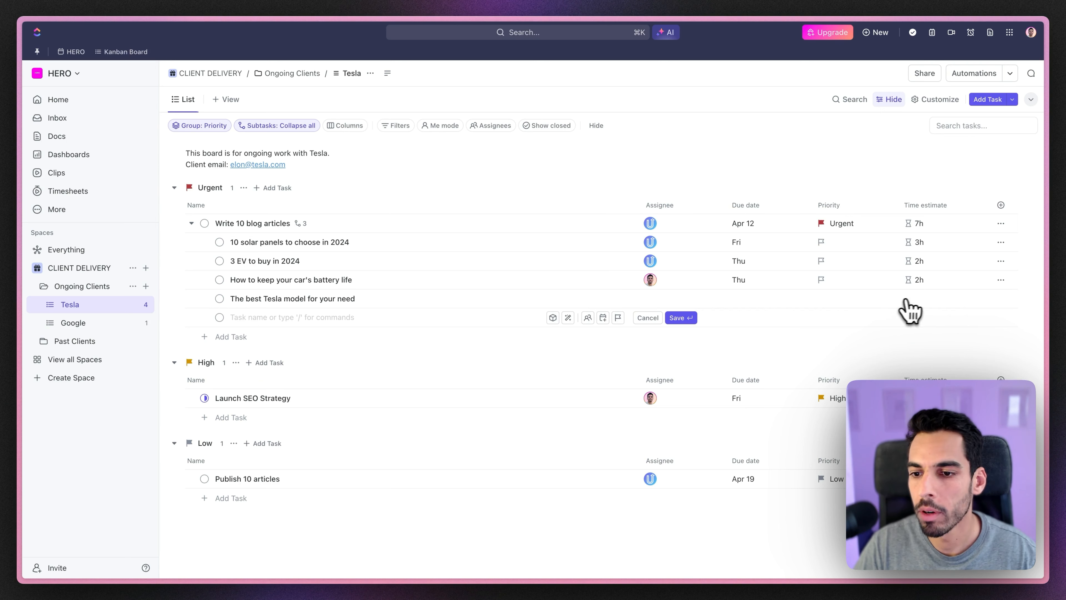
click(911, 299)
text(6h)
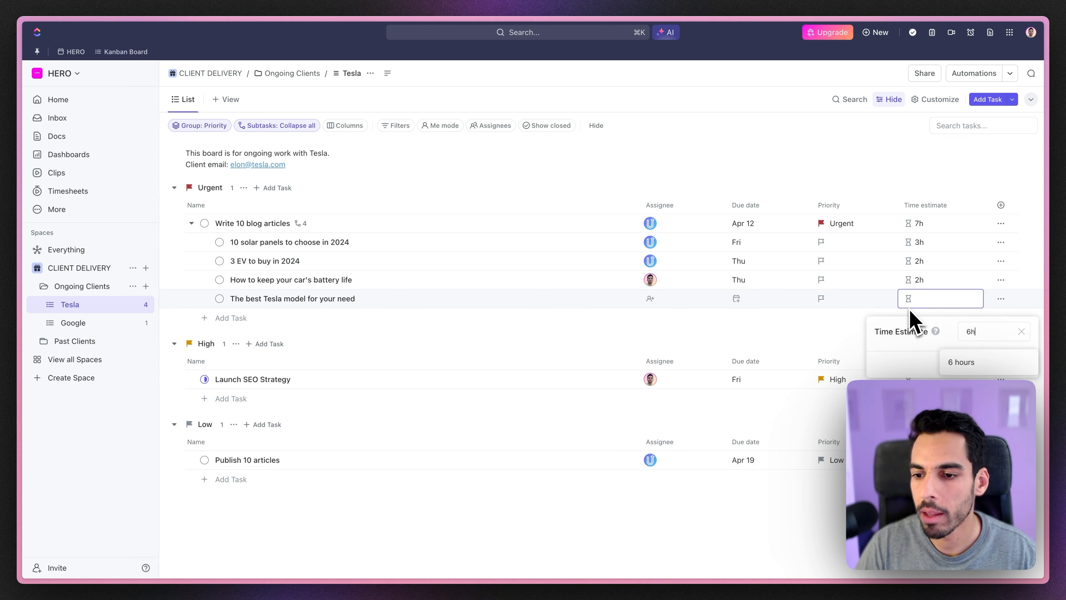
key(Return)
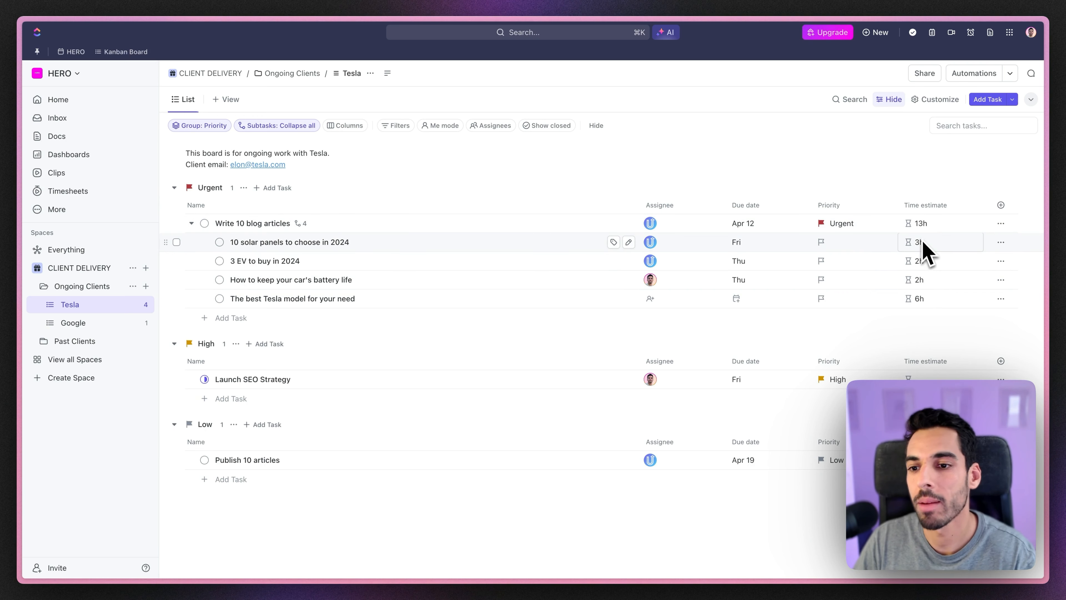
Assign the best Tesla model subtask to yourself and set its due date to Friday, Mar 29.
click(663, 299)
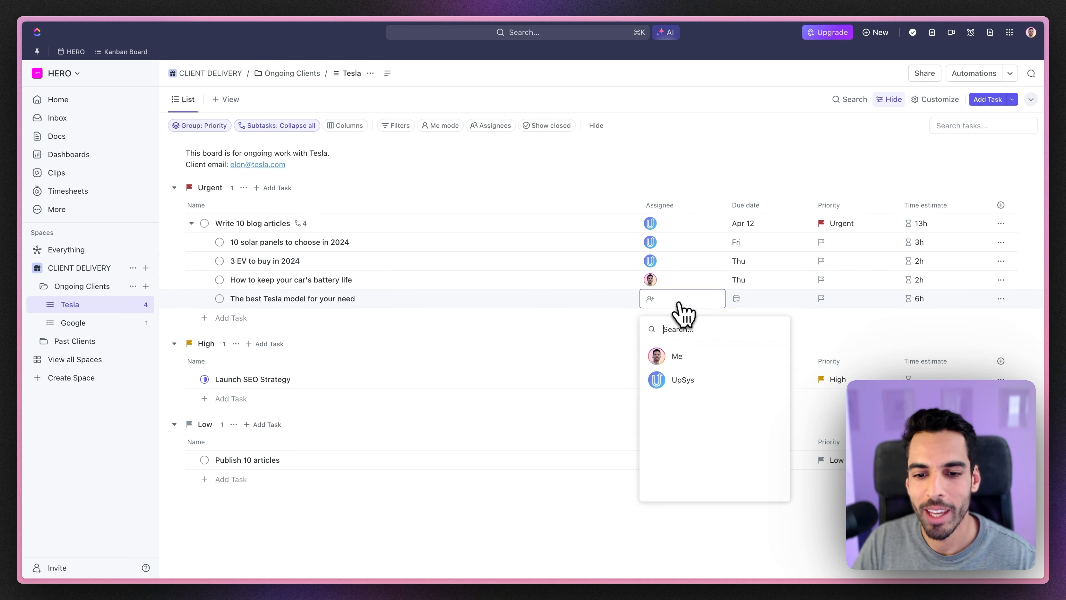
click(680, 359)
click(762, 299)
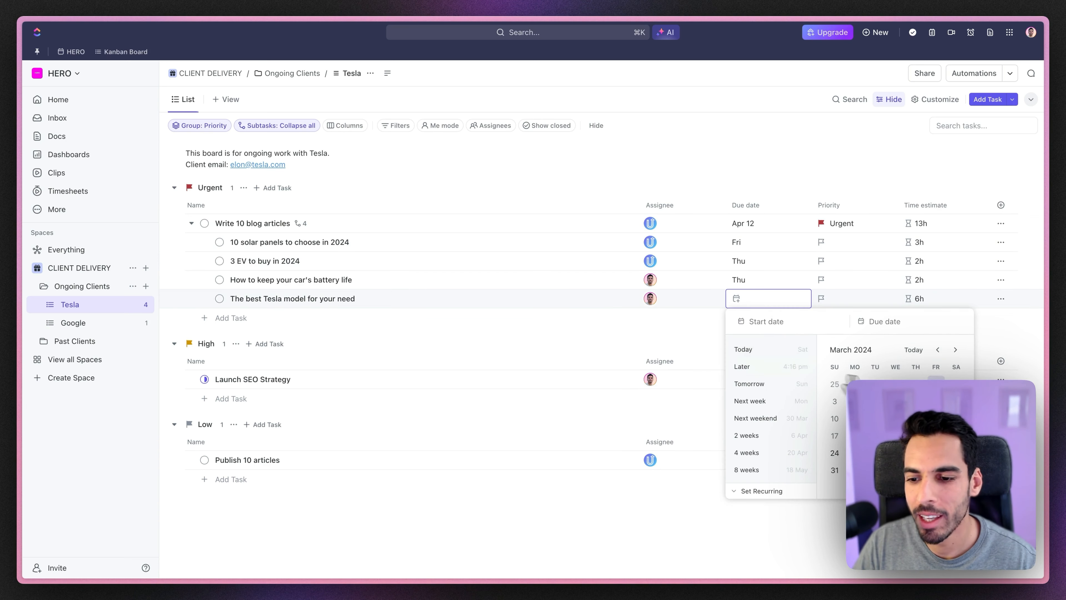
click(936, 453)
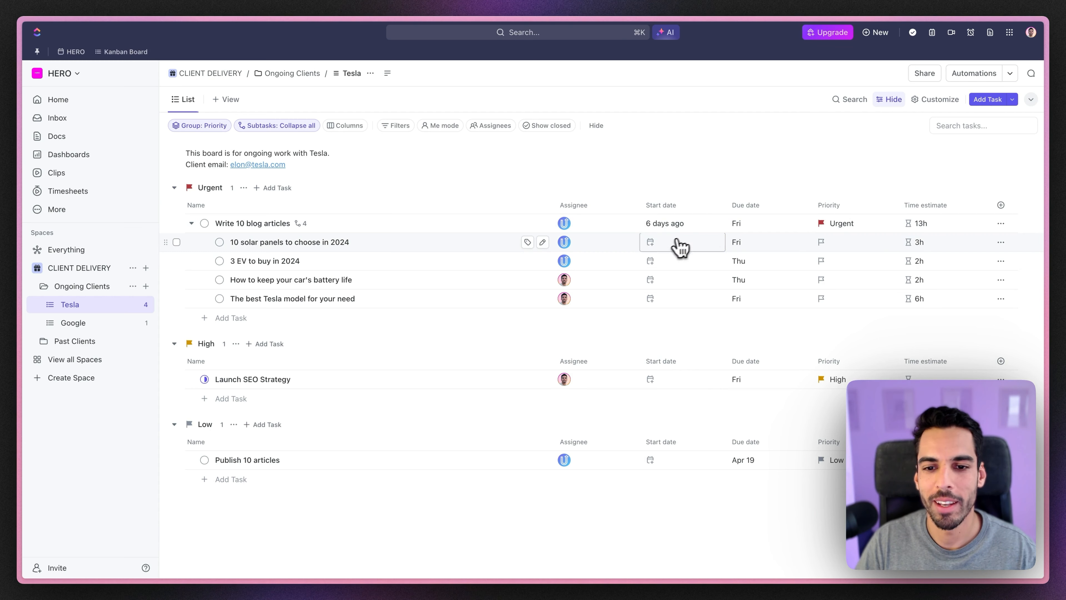
Fill in the subtasks' start dates and set the Write 10 blog articles due date to Thursday, shifting the subtask dates with it.
click(679, 245)
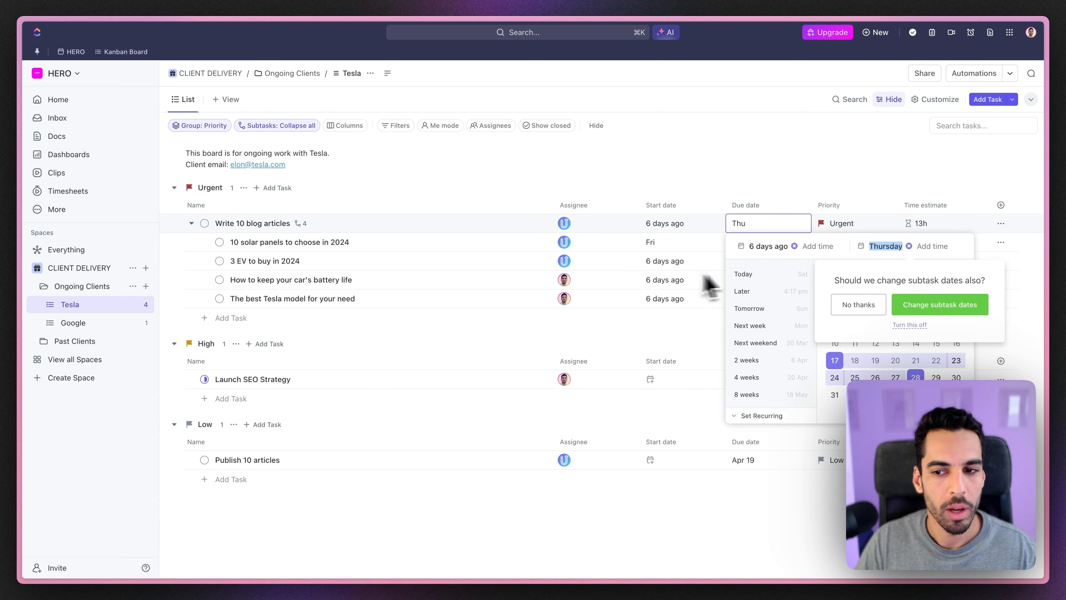
click(416, 202)
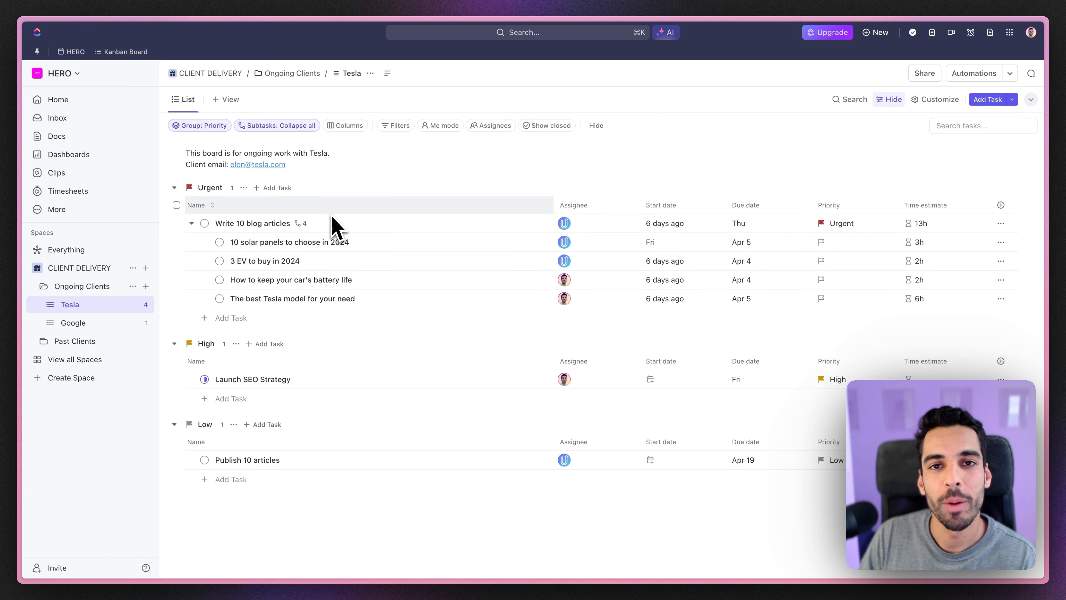
Add a Board view grouped by status to the Tesla list.
click(225, 99)
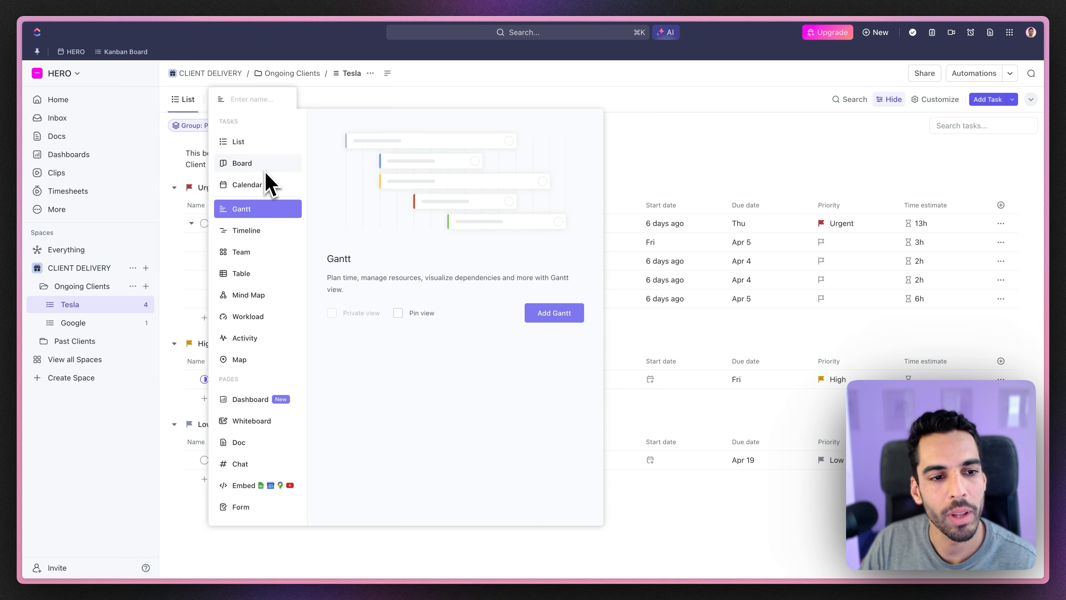
click(253, 164)
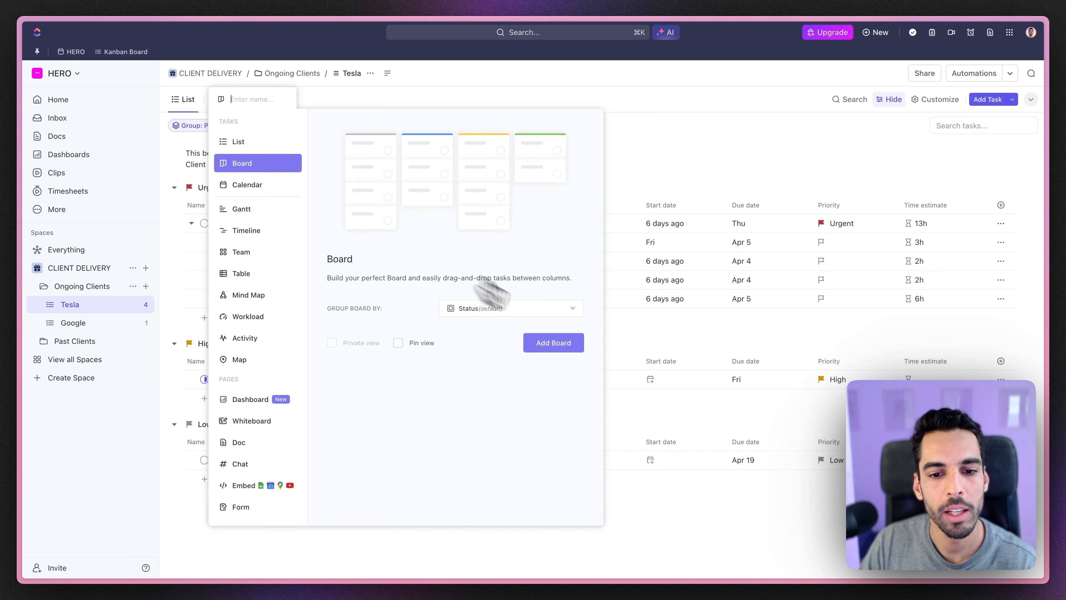
click(567, 346)
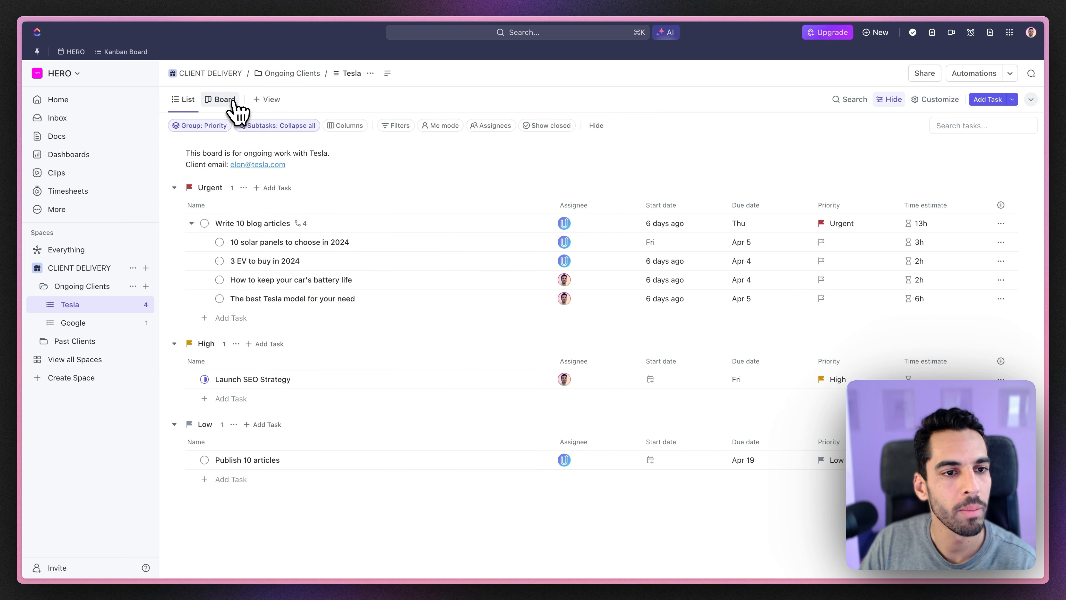
Add a Calendar view and a Gantt view to the Tesla list.
click(268, 103)
click(286, 185)
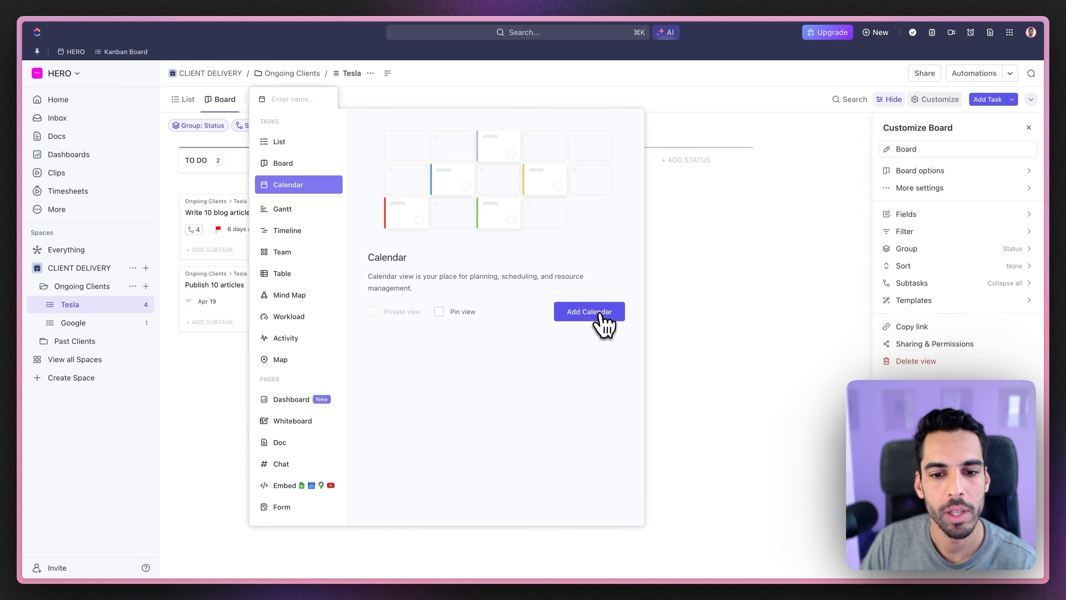
click(599, 314)
click(319, 103)
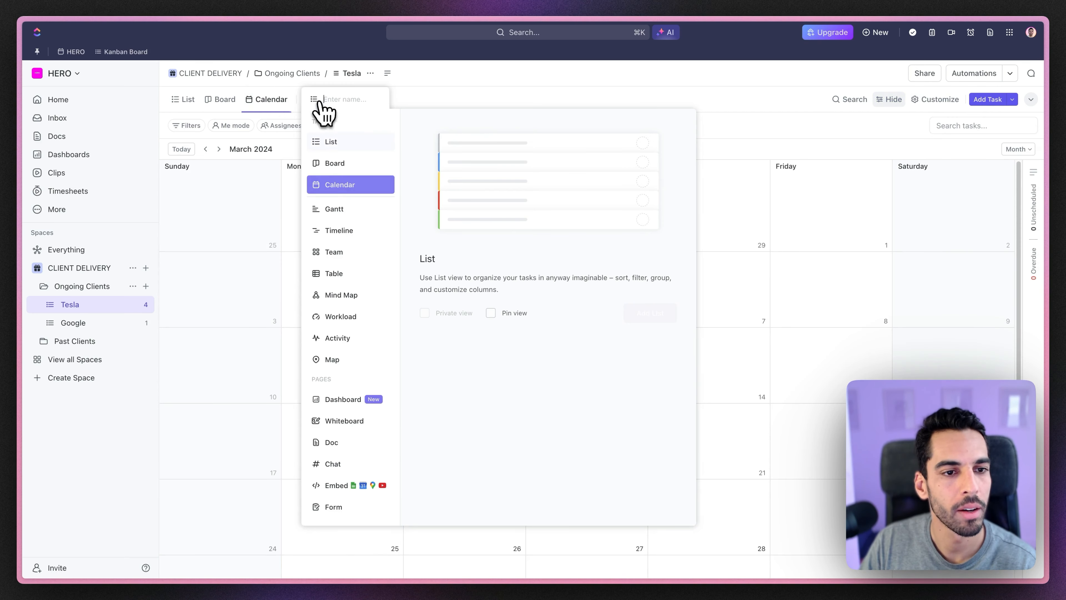
click(338, 210)
click(647, 313)
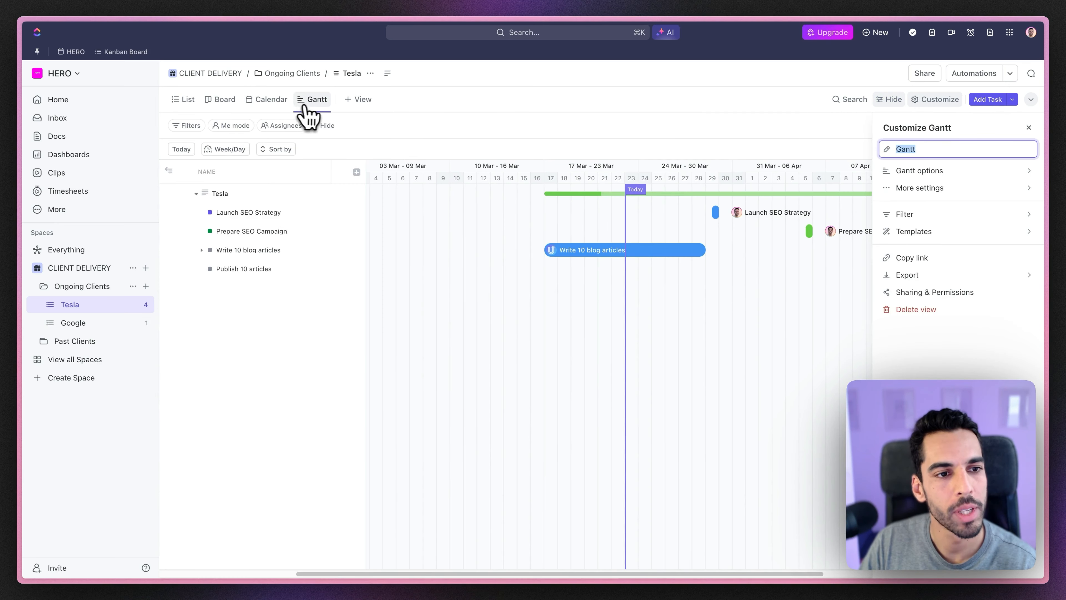
Open the Board view of the Tesla list and group its tasks by assignee.
click(222, 108)
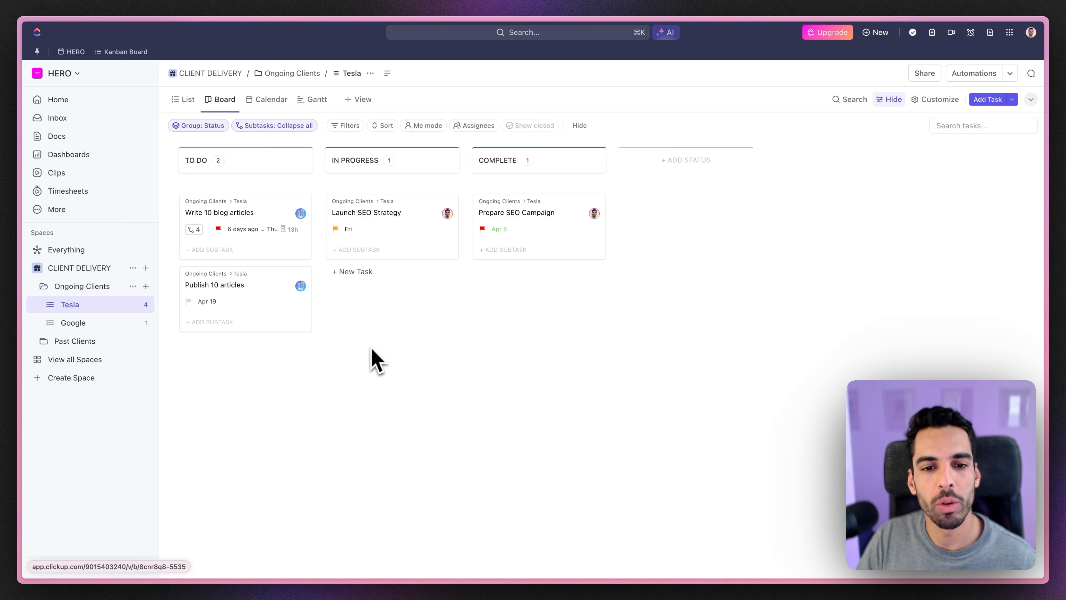
mouse_move(265, 223)
mouse_down()
mouse_move(317, 222)
mouse_move(265, 219)
mouse_up()
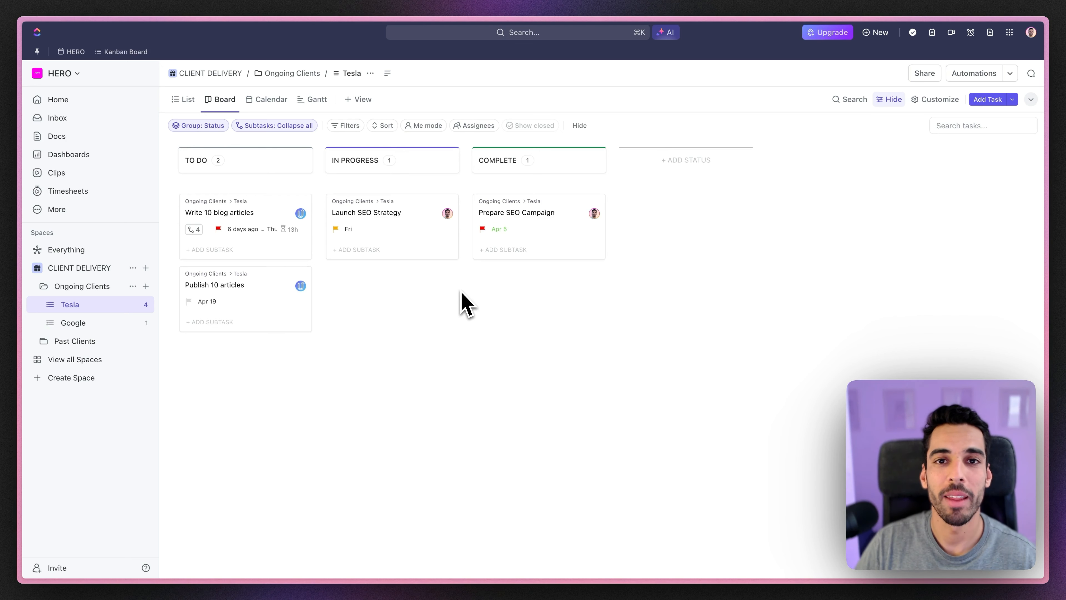
click(203, 134)
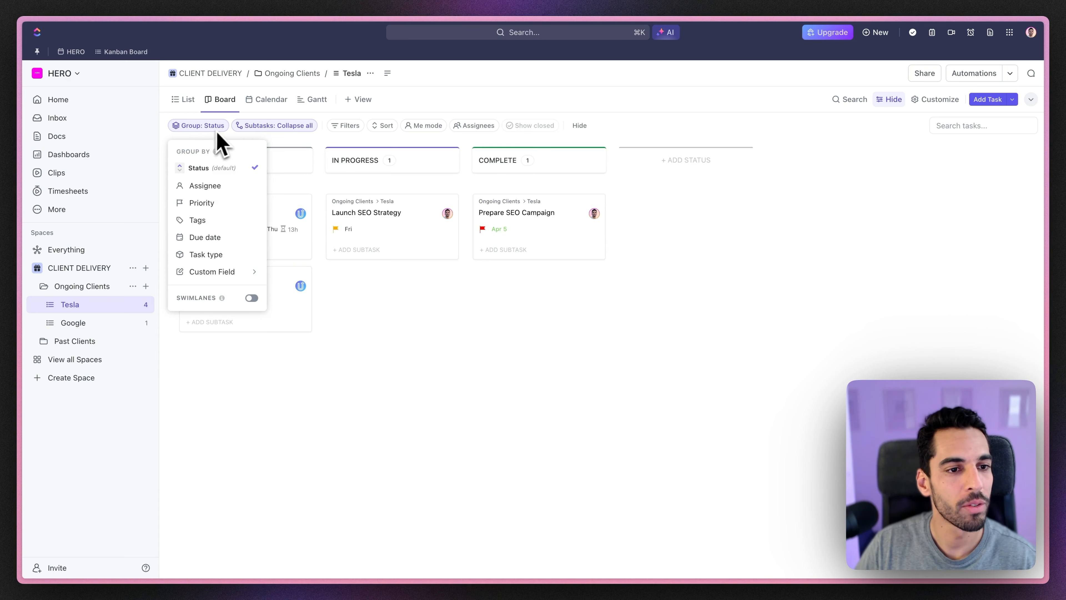
click(221, 186)
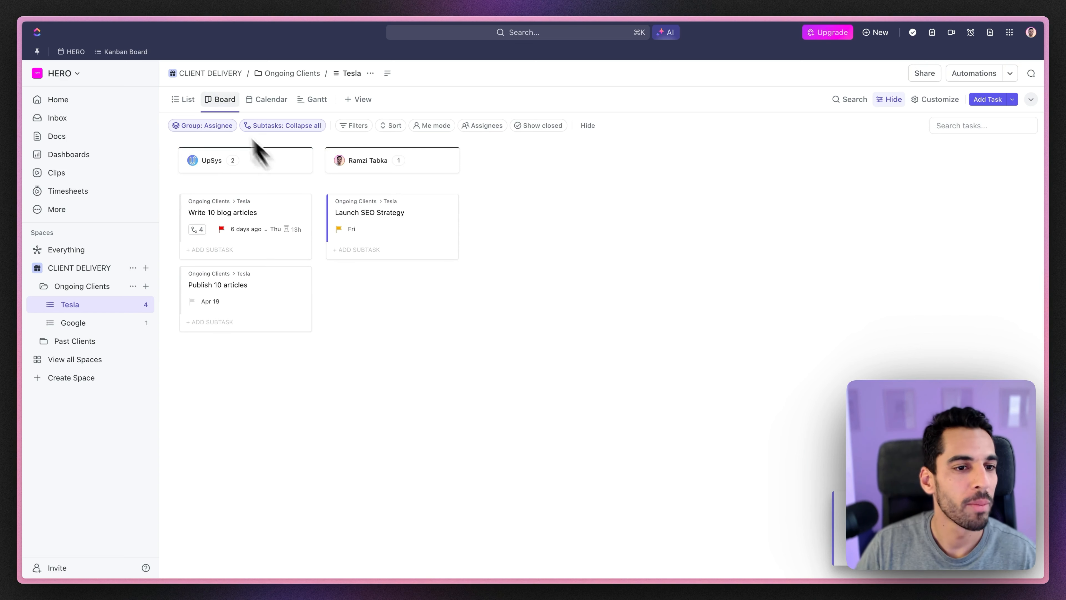
Group the board by priority and move Publish 10 articles into the Normal column.
click(203, 126)
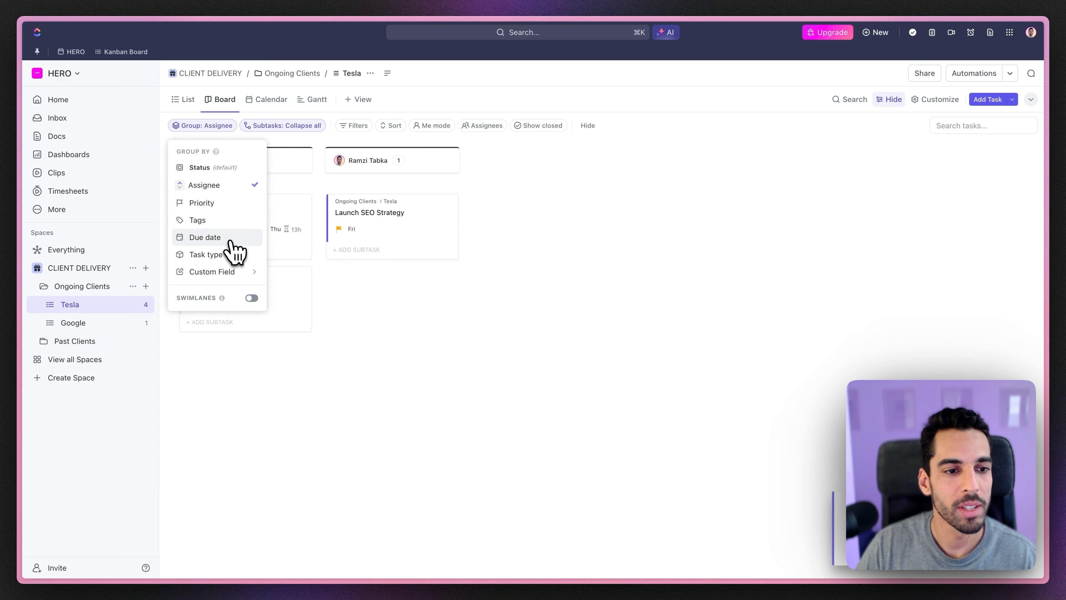
click(221, 203)
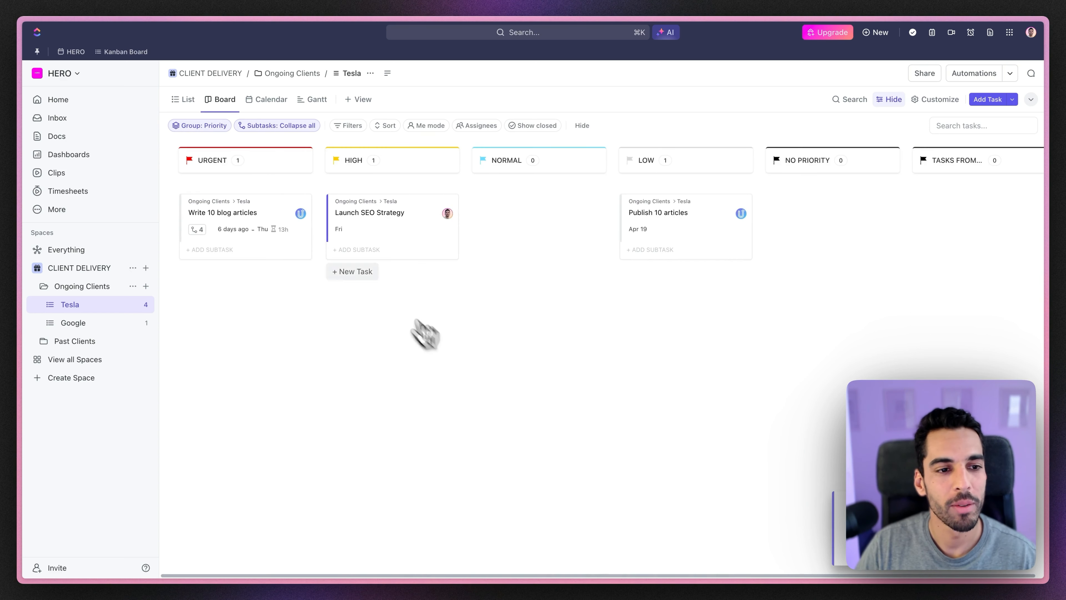
drag(670, 237, 551, 213)
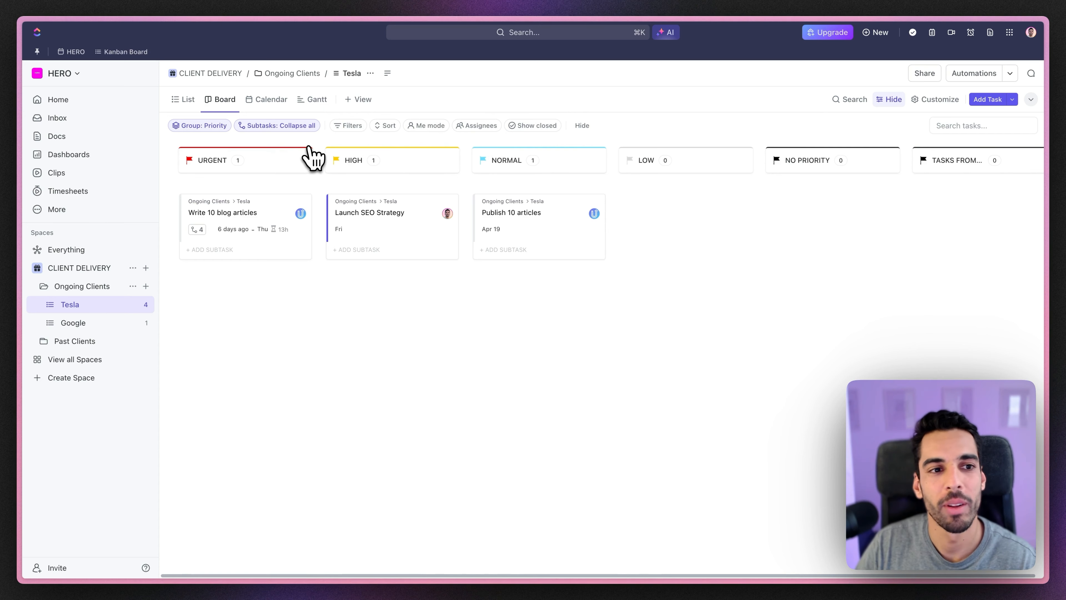
Open the Tesla list's Calendar view, hide its weekends and show week numbers.
click(268, 100)
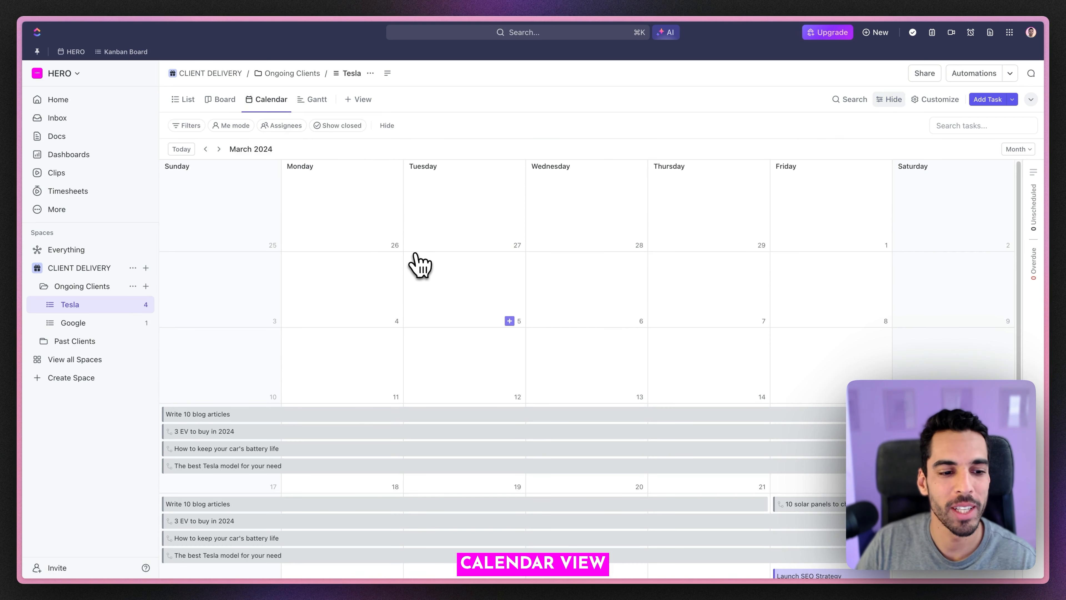
scroll(415, 263, down, 2)
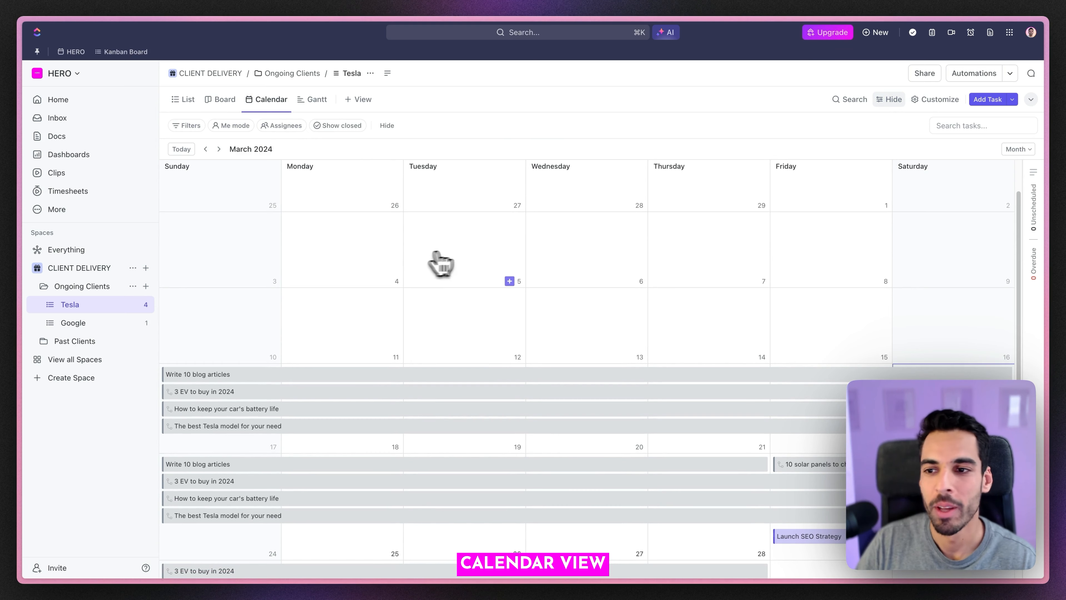
scroll(437, 262, up, 2)
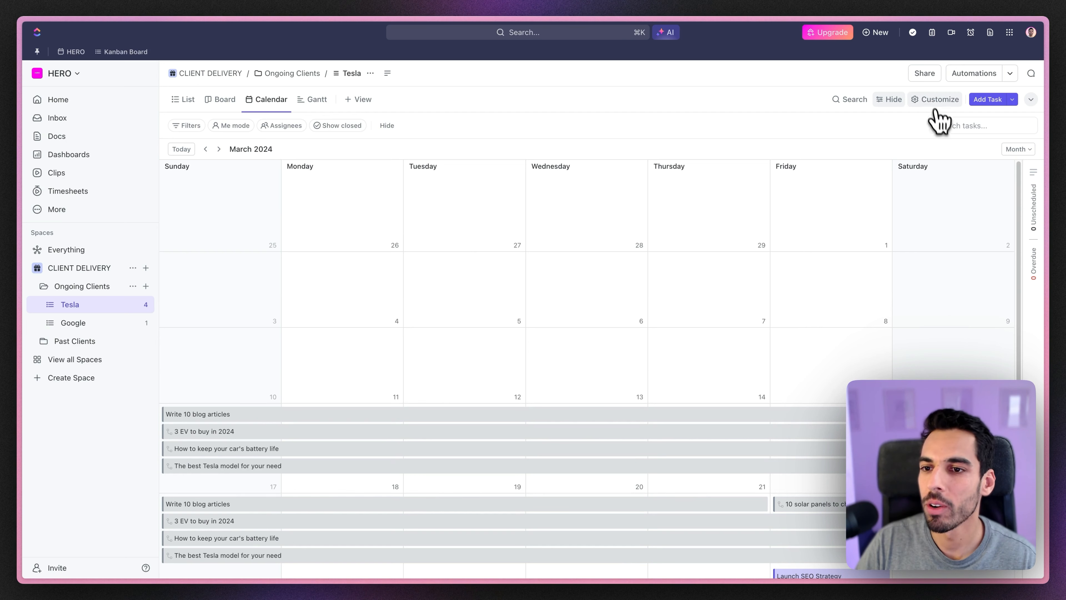
click(931, 101)
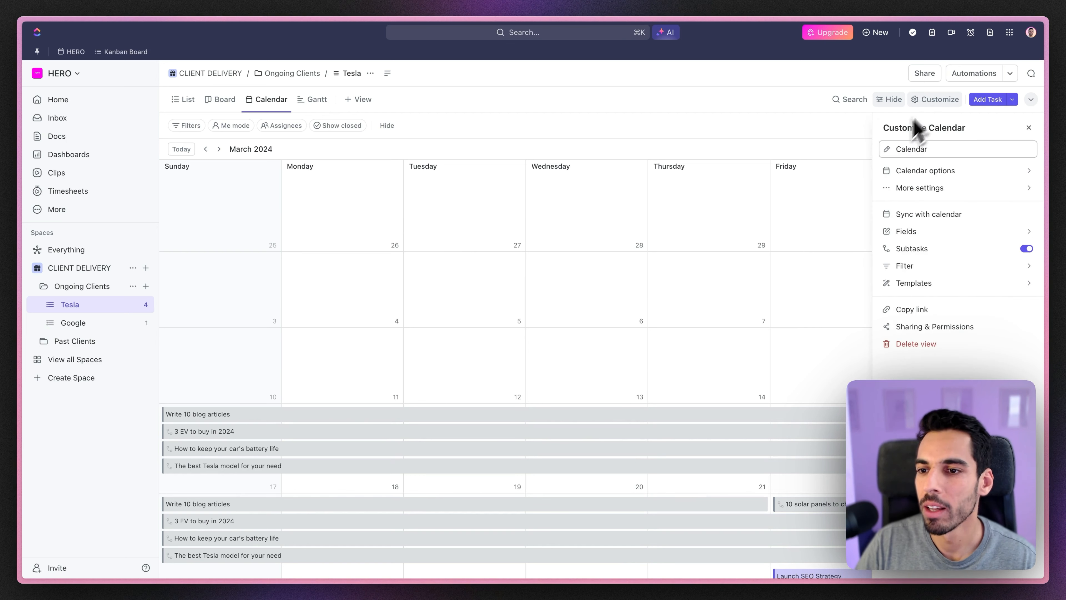
click(934, 172)
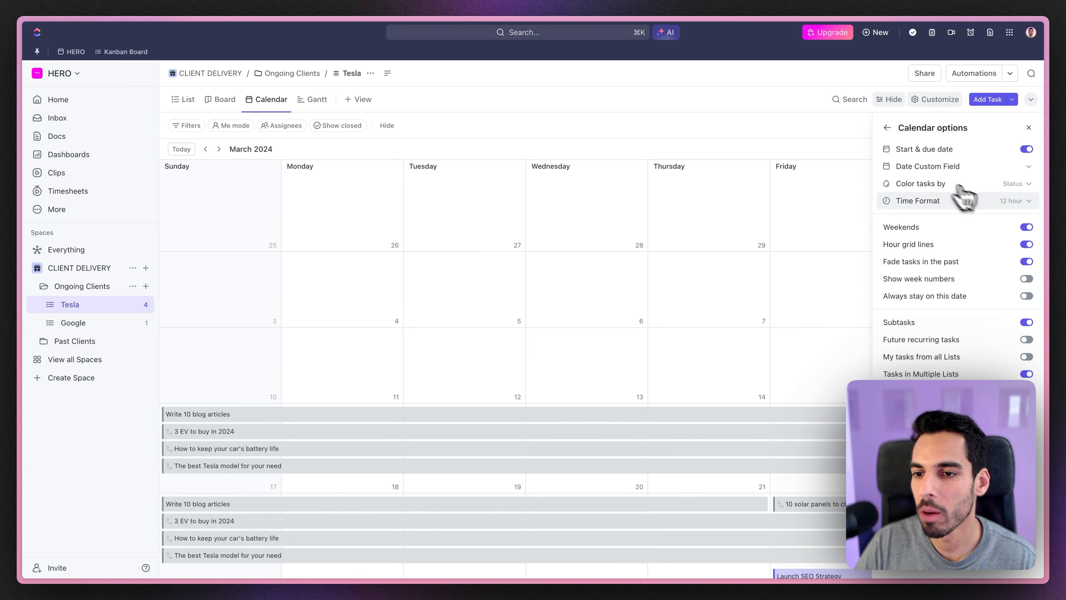
click(1024, 229)
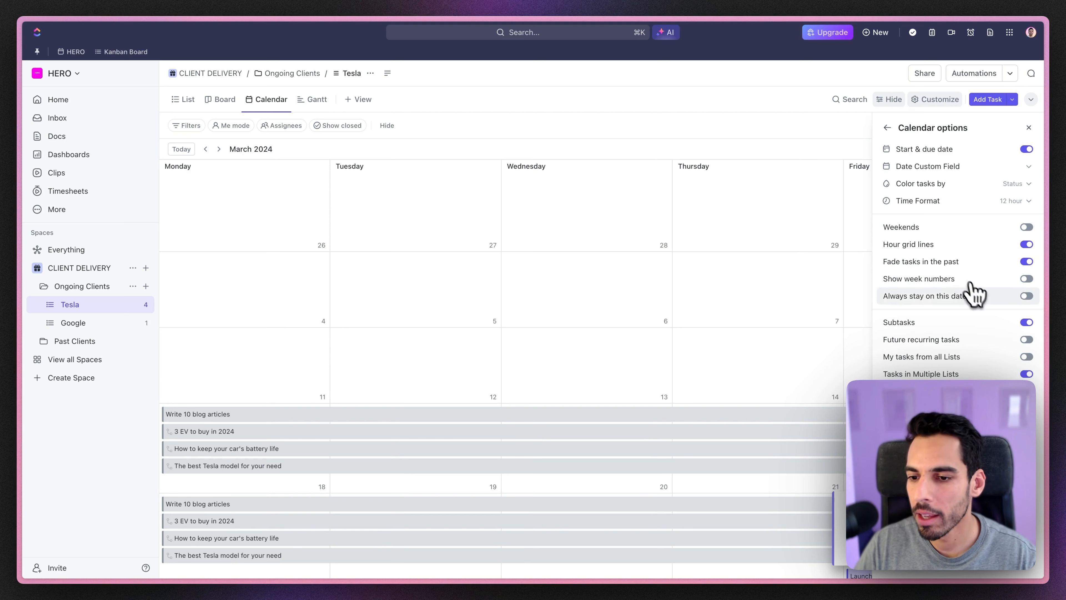
click(1026, 280)
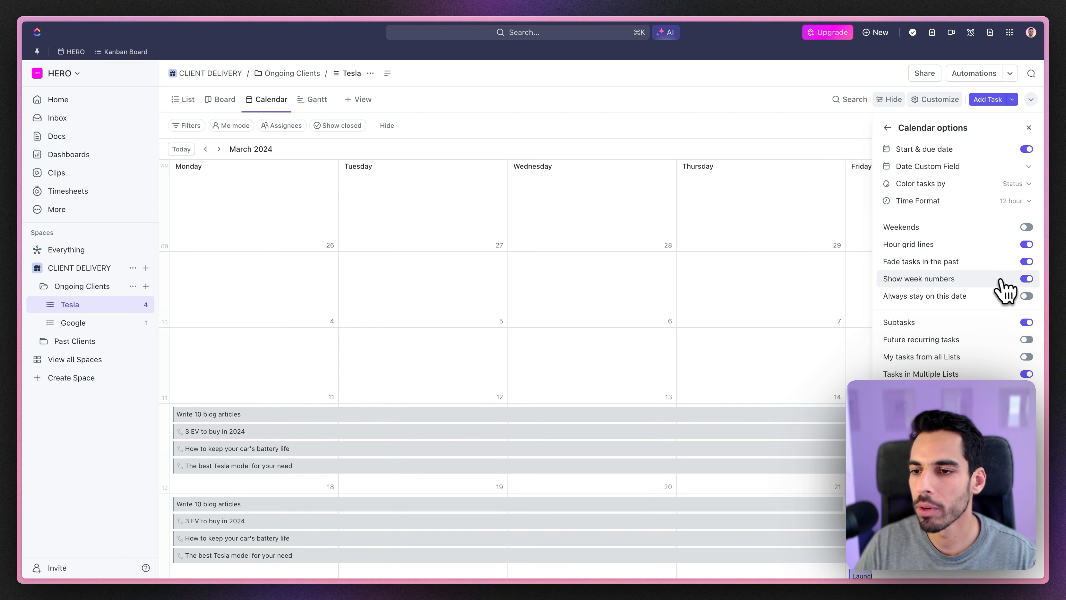
Check which attributes the calendar can color tasks by, close its options and look over the March schedule.
click(968, 189)
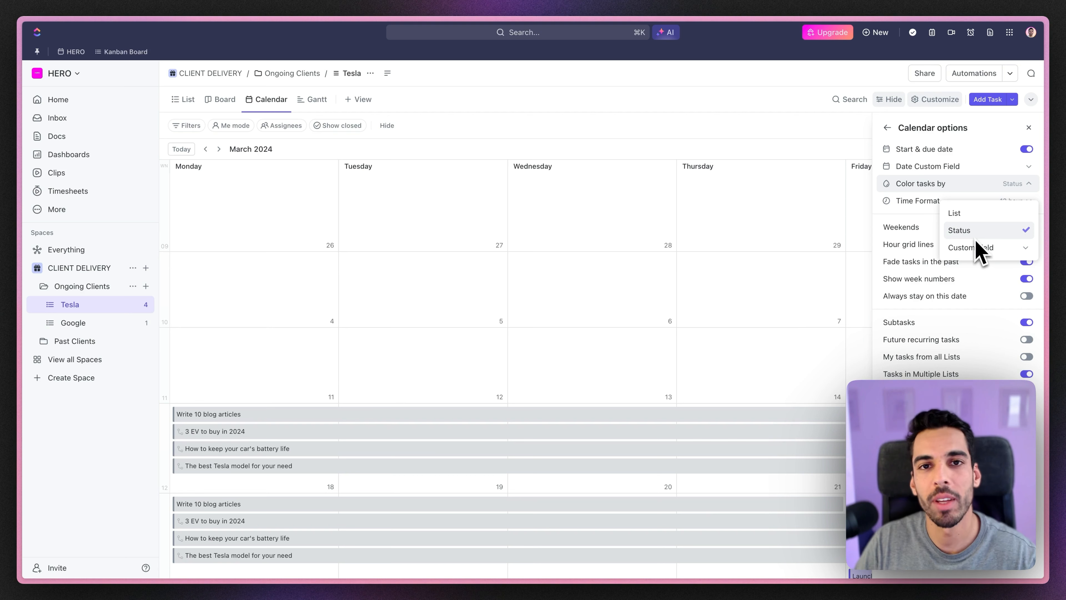
click(964, 168)
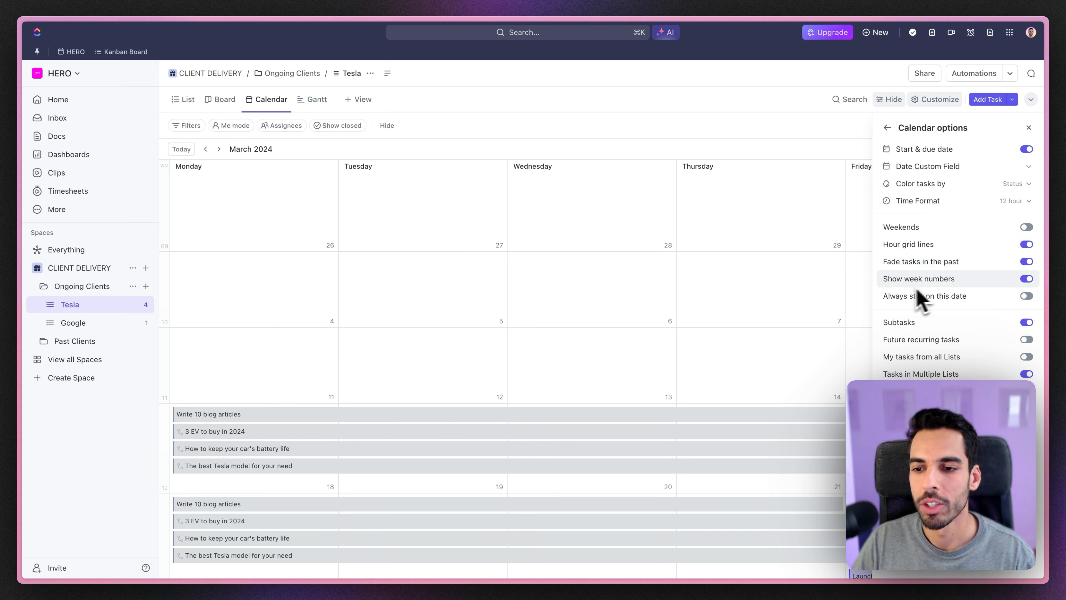
mouse_move(915, 306)
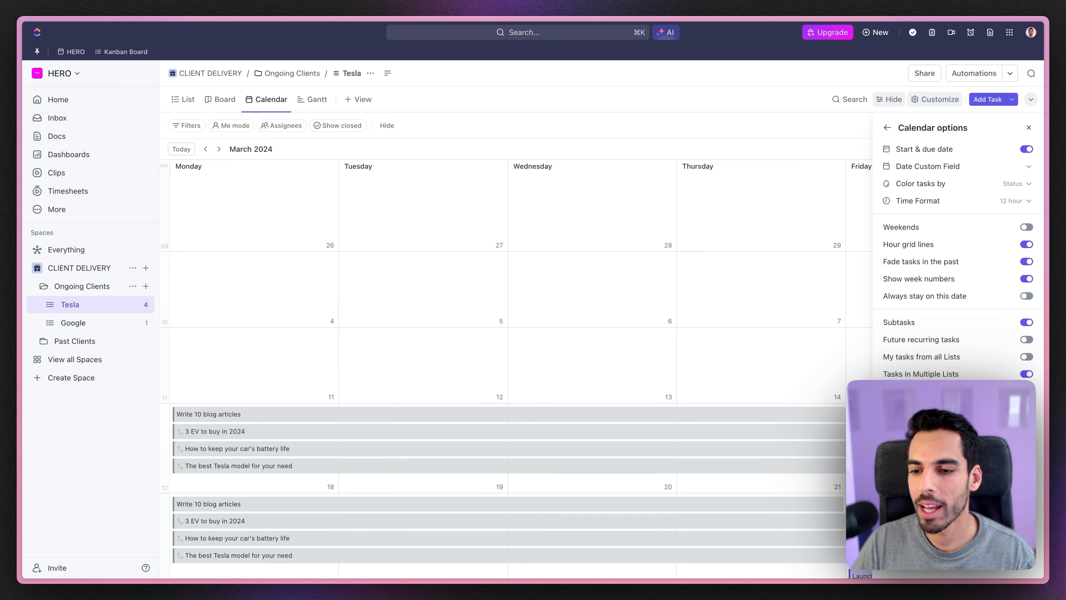
click(1028, 128)
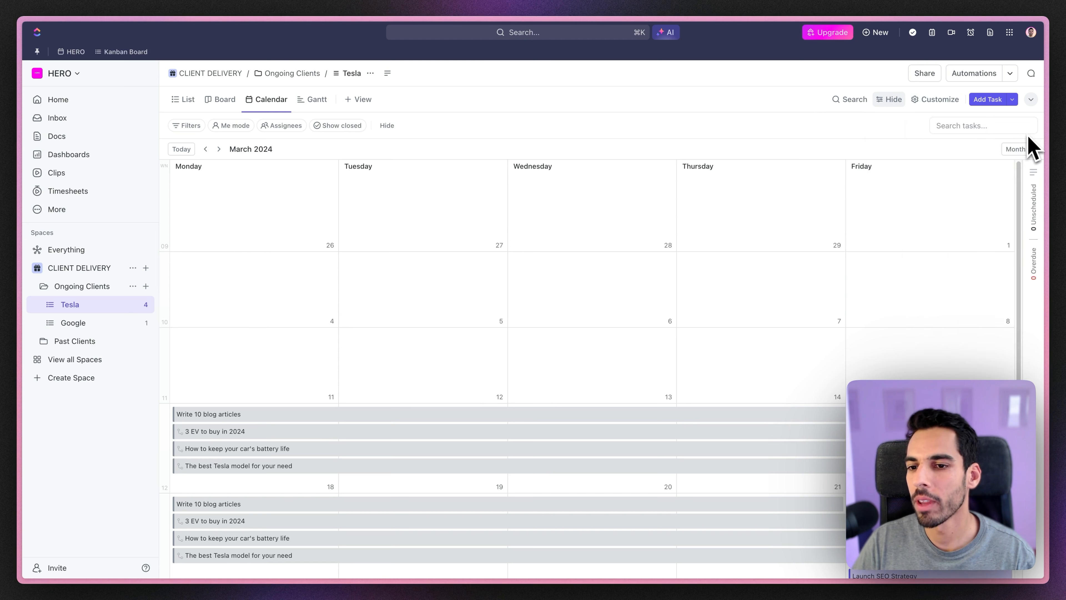
scroll(657, 245, down, 1)
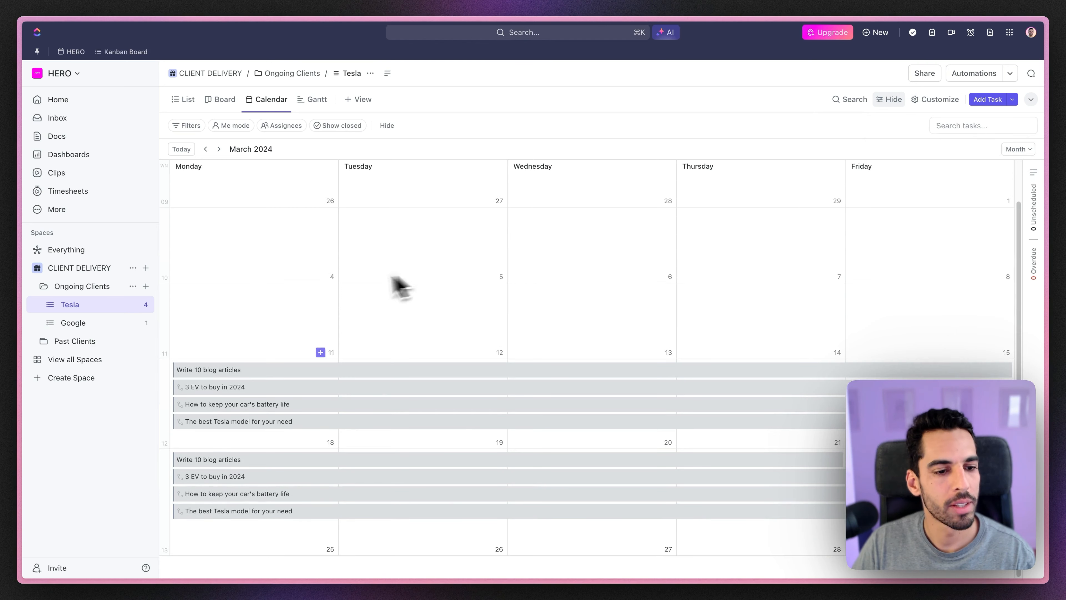
scroll(577, 374, up, 1)
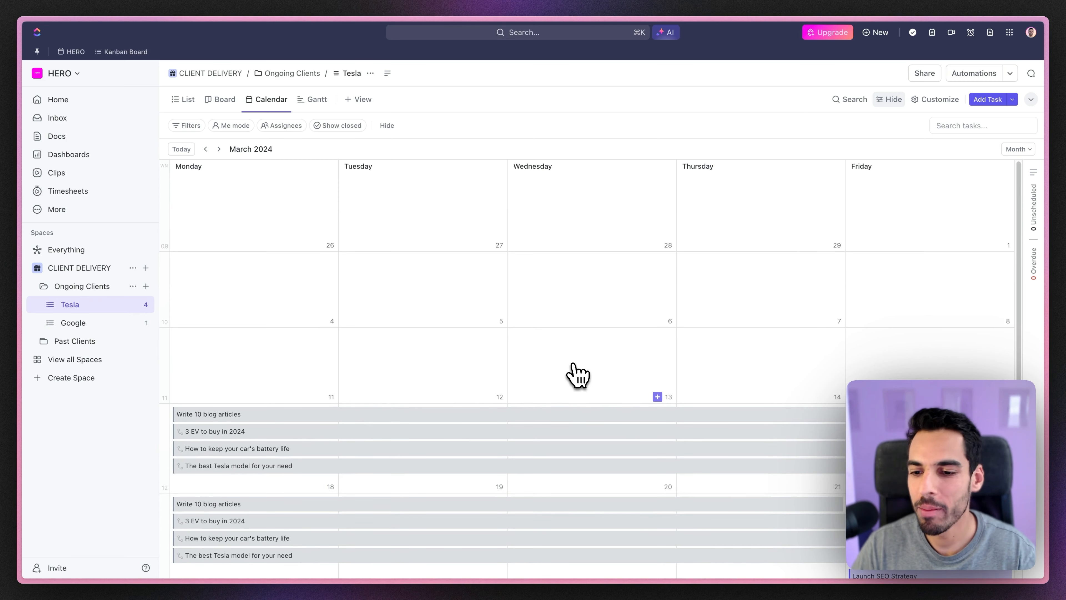
Show the Assignee, Priority and Time Estimate fields on the calendar's task bars.
click(559, 416)
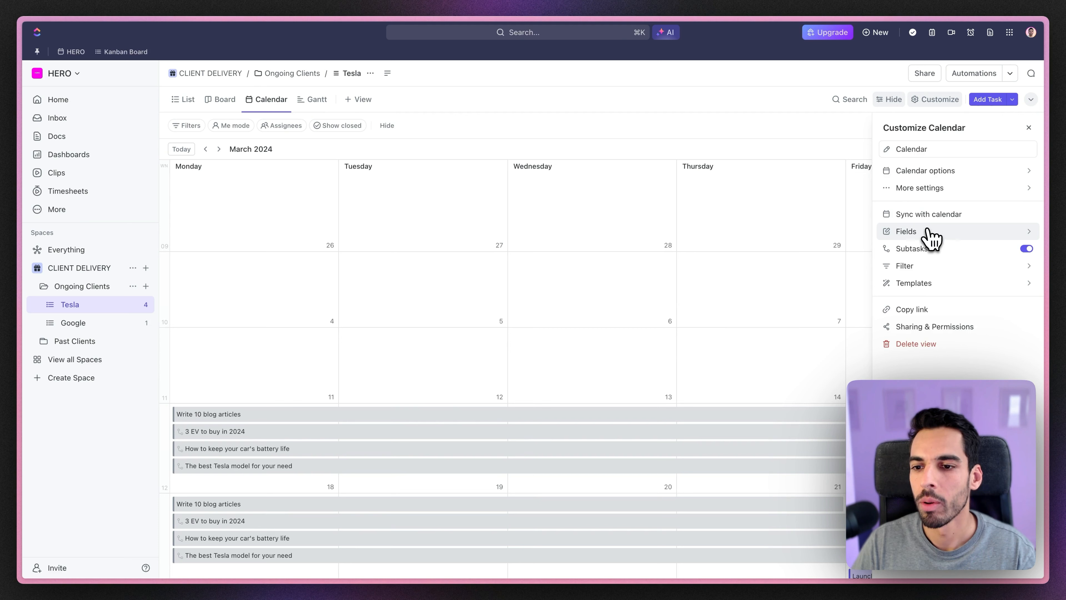
click(928, 232)
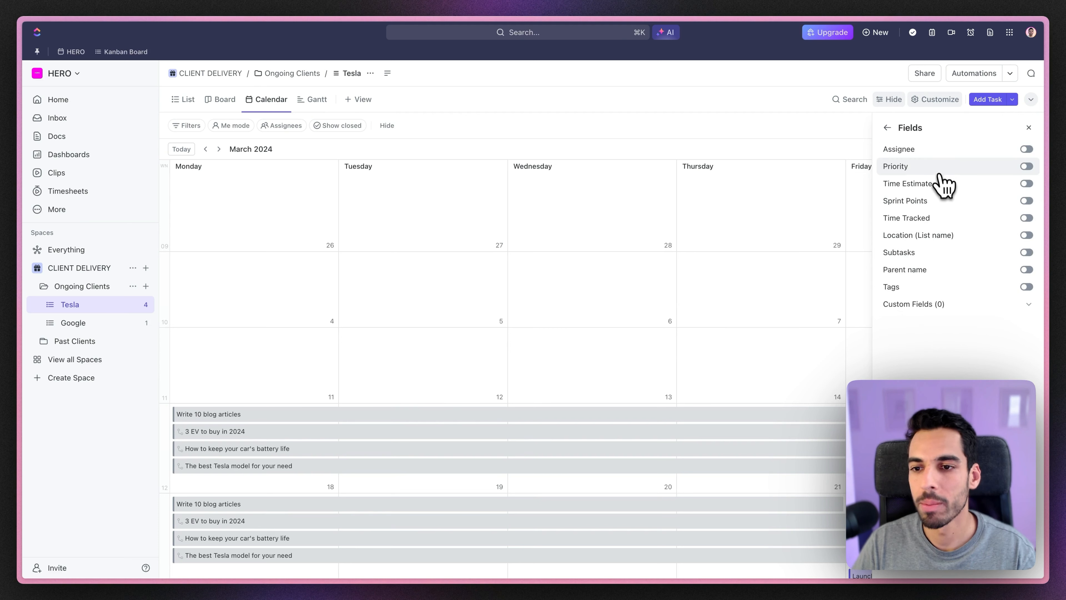
click(952, 157)
click(1027, 166)
click(935, 185)
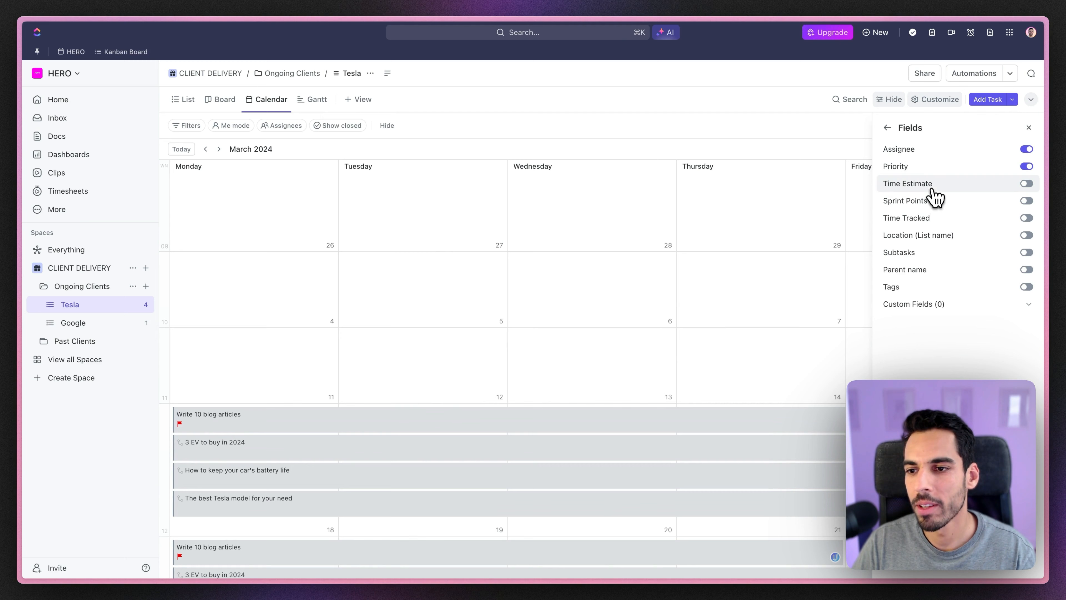
click(1029, 127)
scroll(643, 244, down, 2)
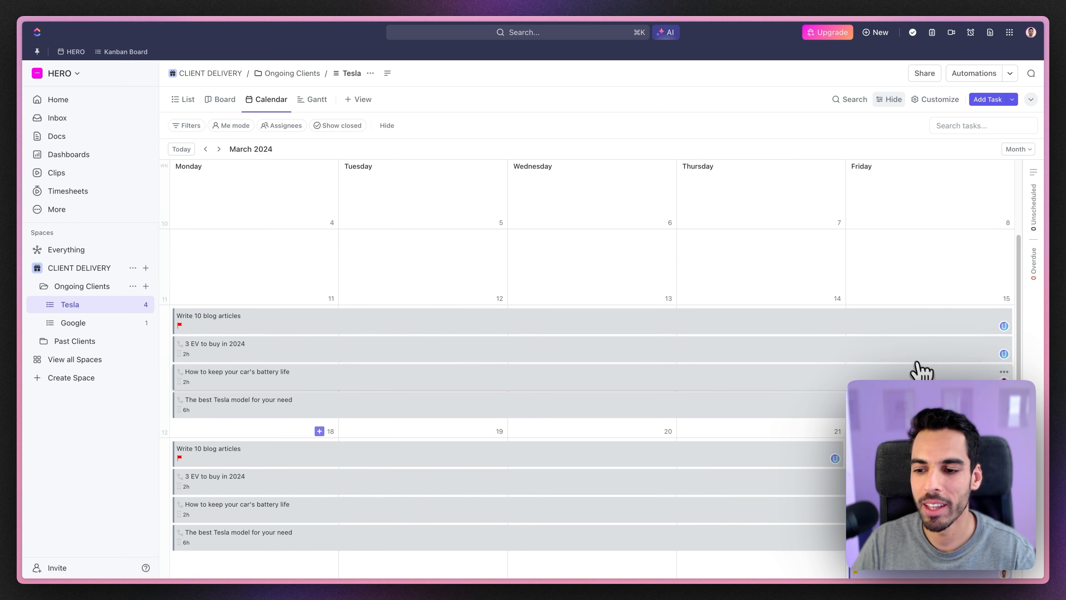
scroll(528, 349, up, 2)
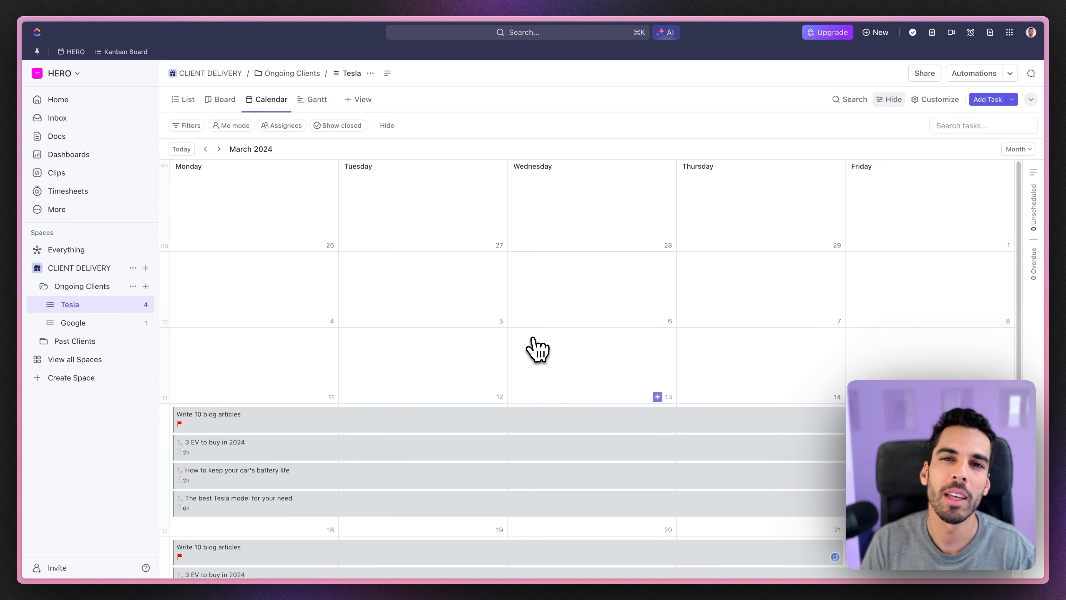
scroll(538, 350, down, 2)
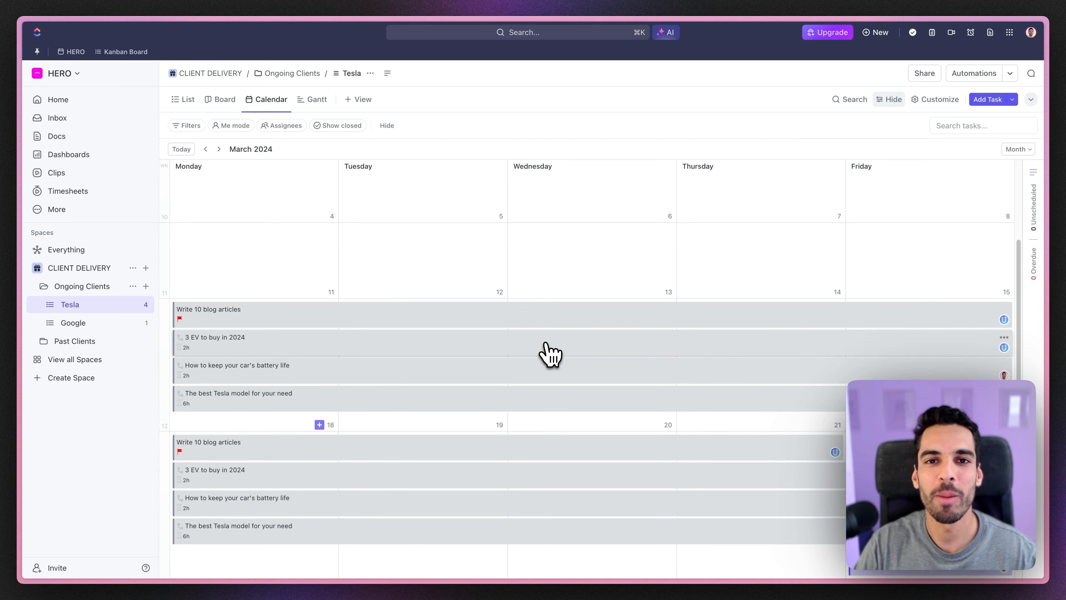
Open the Gantt view, expand the subtasks of Write 10 blog articles, and hide and skip weekends on the timeline.
click(315, 101)
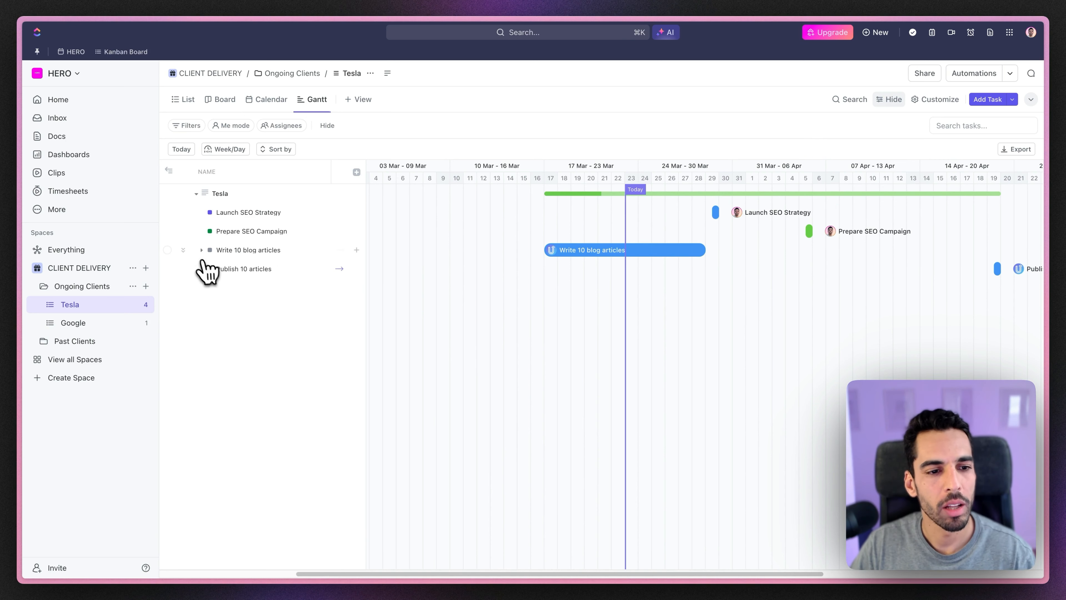
click(201, 250)
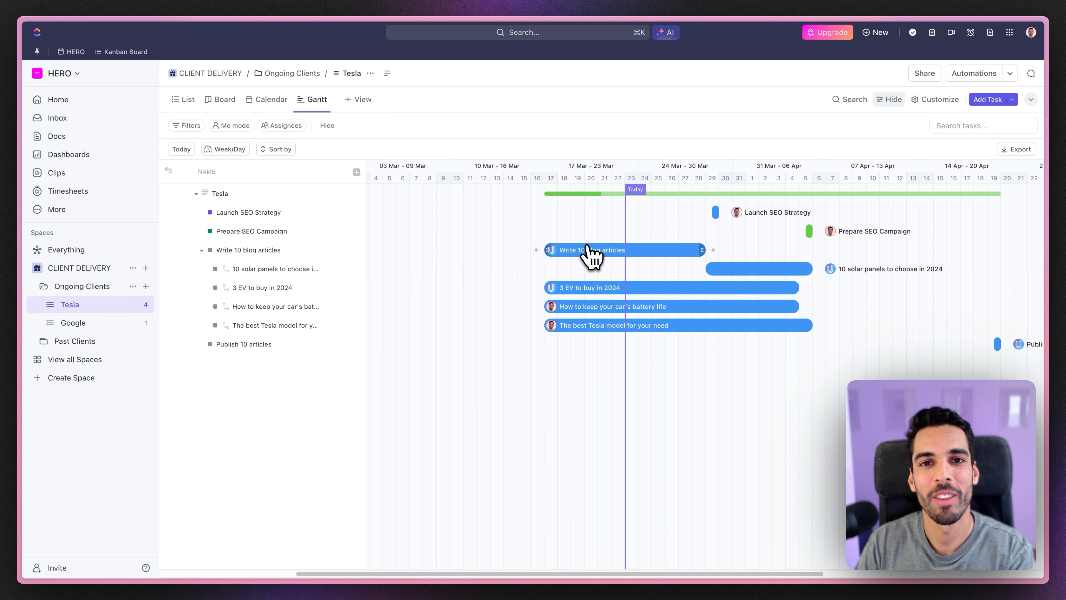
click(936, 100)
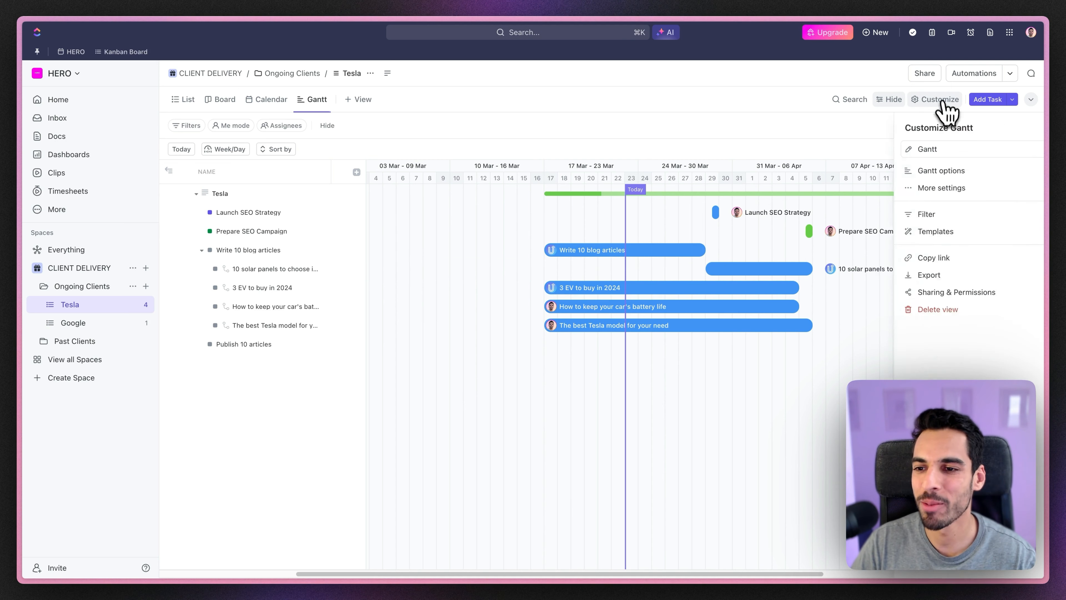
click(928, 170)
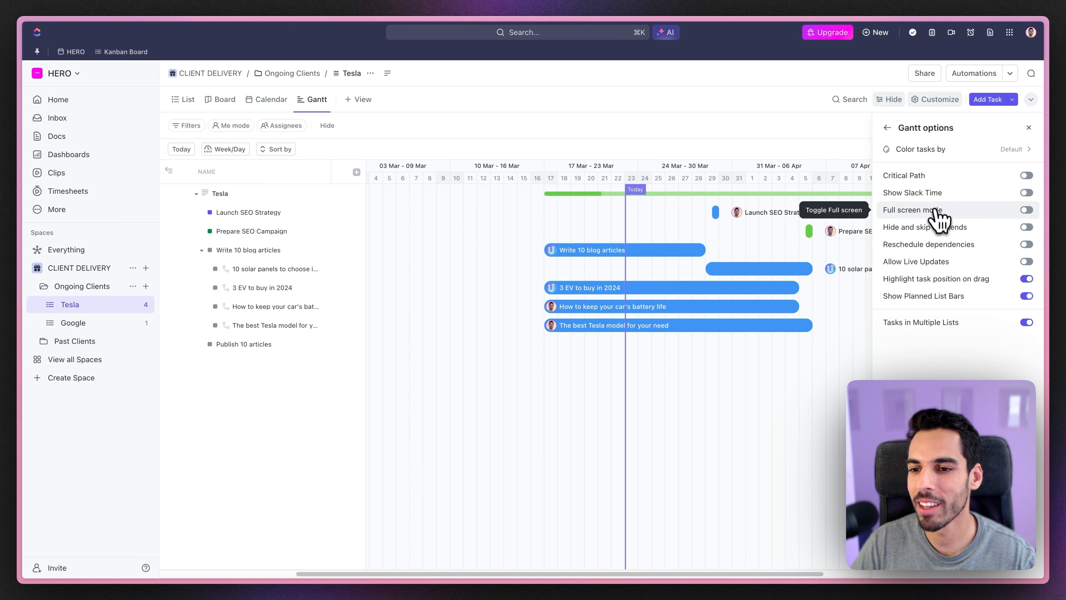
click(943, 227)
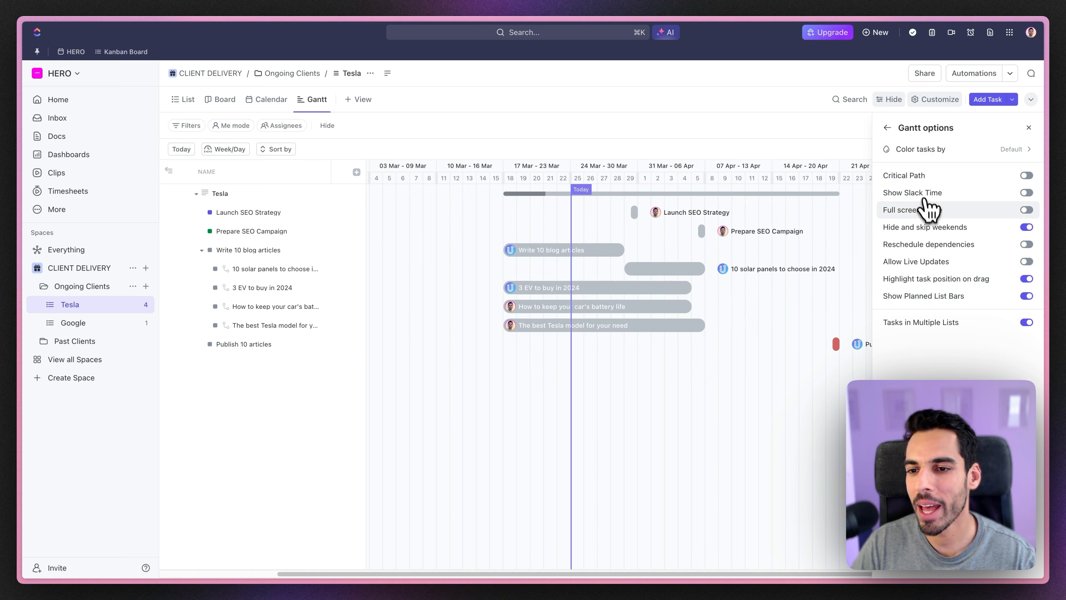
Try out the critical path and slack time displays on the Gantt chart and close its options.
click(966, 182)
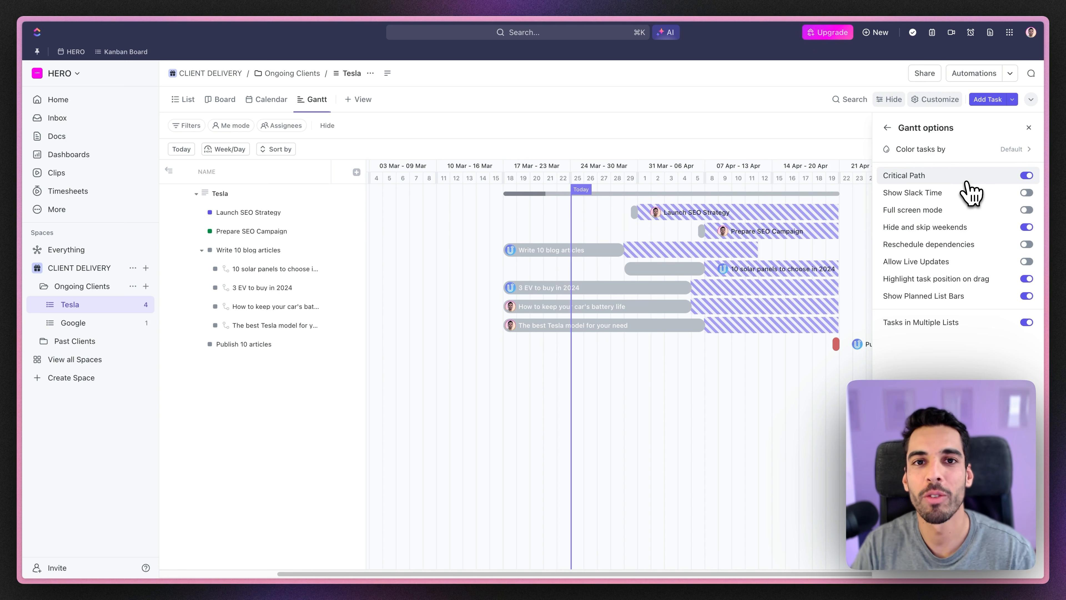
click(1026, 193)
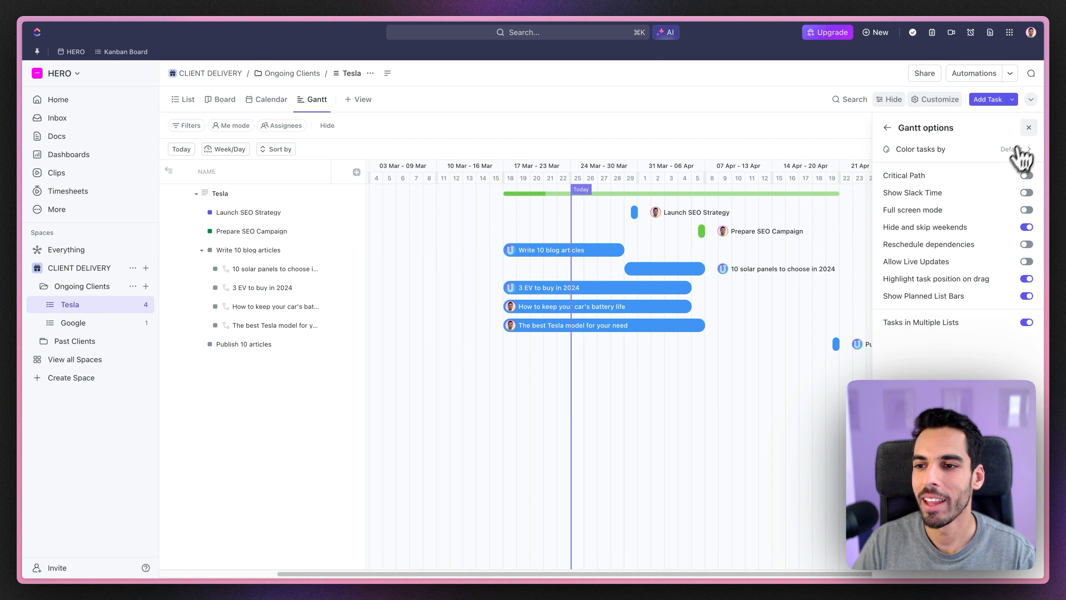
click(1028, 128)
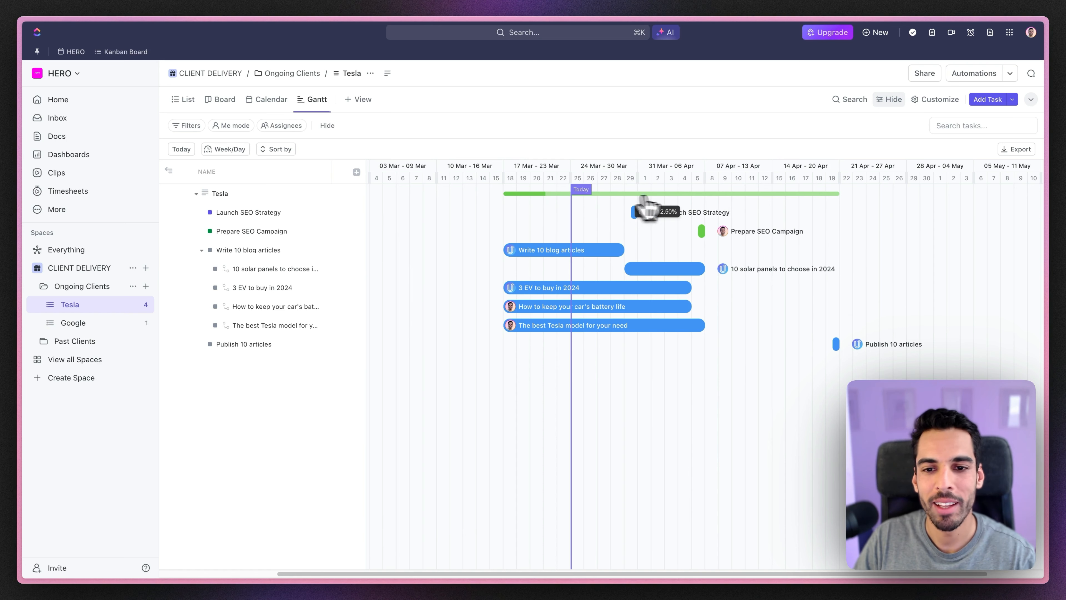
Shift the entire Tesla schedule two weeks later on the Gantt timeline.
drag(678, 194, 812, 195)
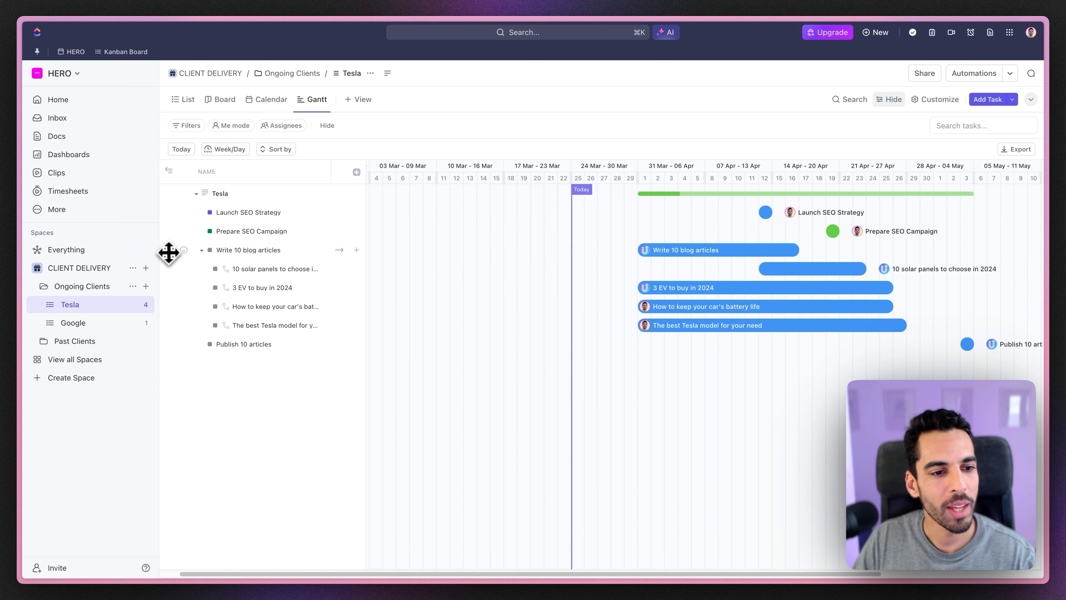
Move the solar panels, 3 EV and battery life subtasks together about four working days later, and extend the solar panels subtask to April 29.
click(168, 269)
click(169, 288)
click(168, 306)
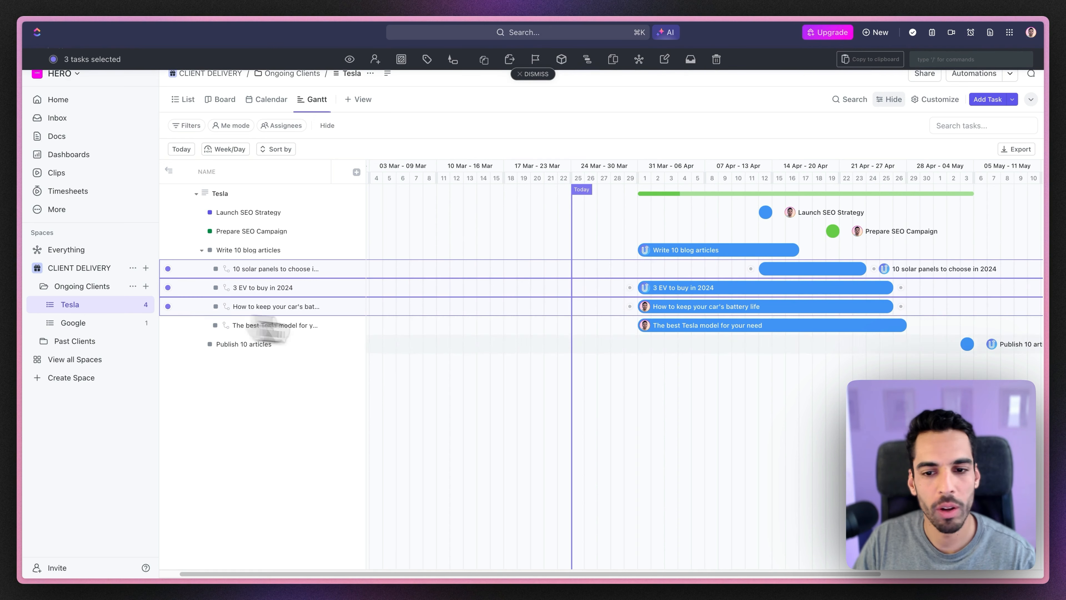
drag(718, 310, 731, 309)
drag(731, 308, 740, 310)
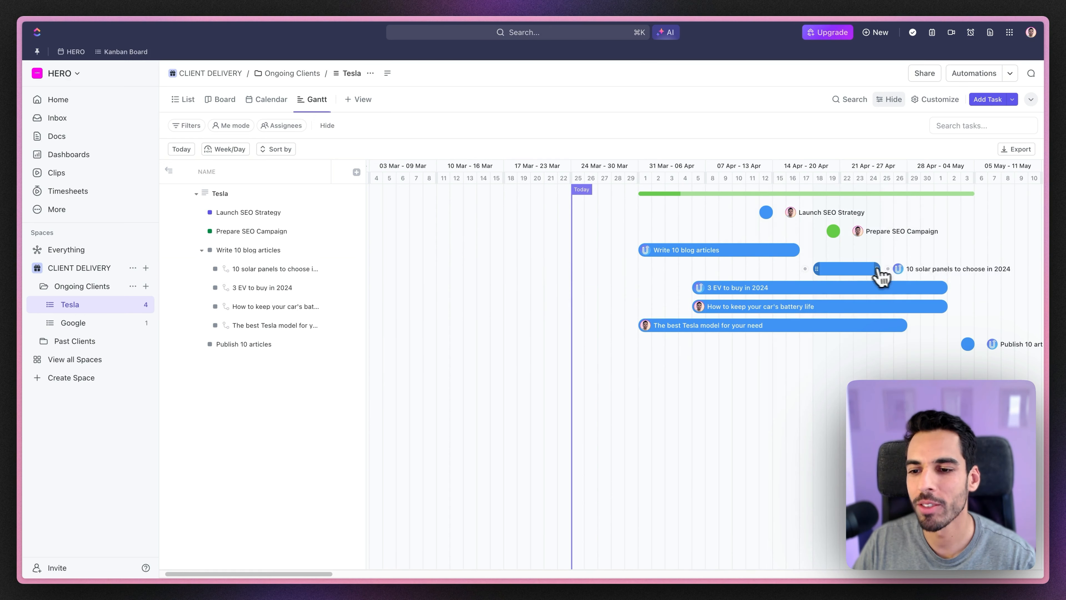
drag(883, 277, 919, 272)
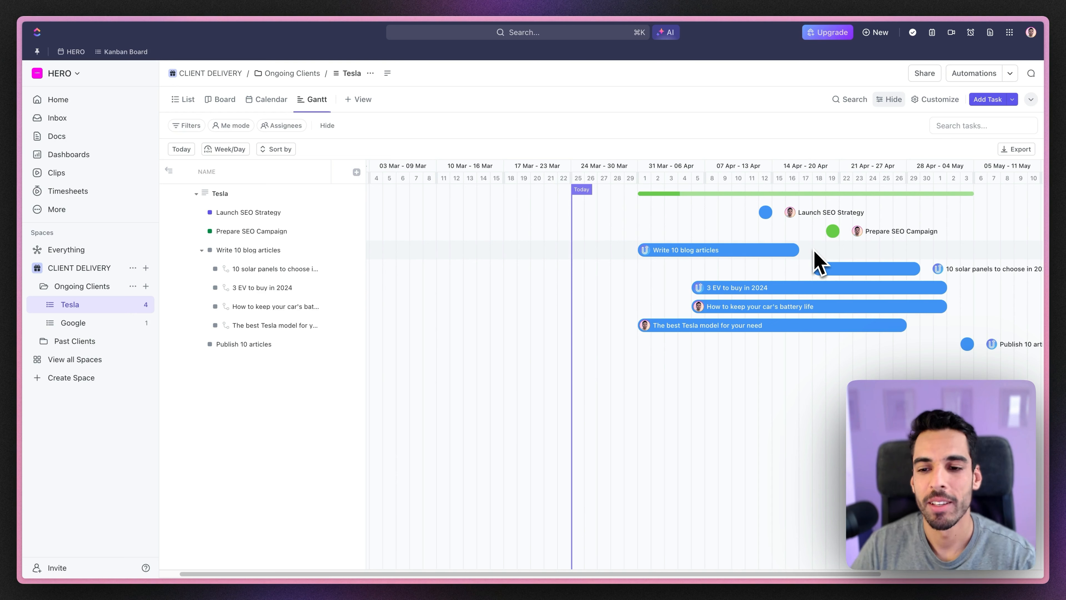
Create a Gantt dependency that makes Write 10 blog articles wait on Prepare SEO Campaign.
mouse_move(808, 253)
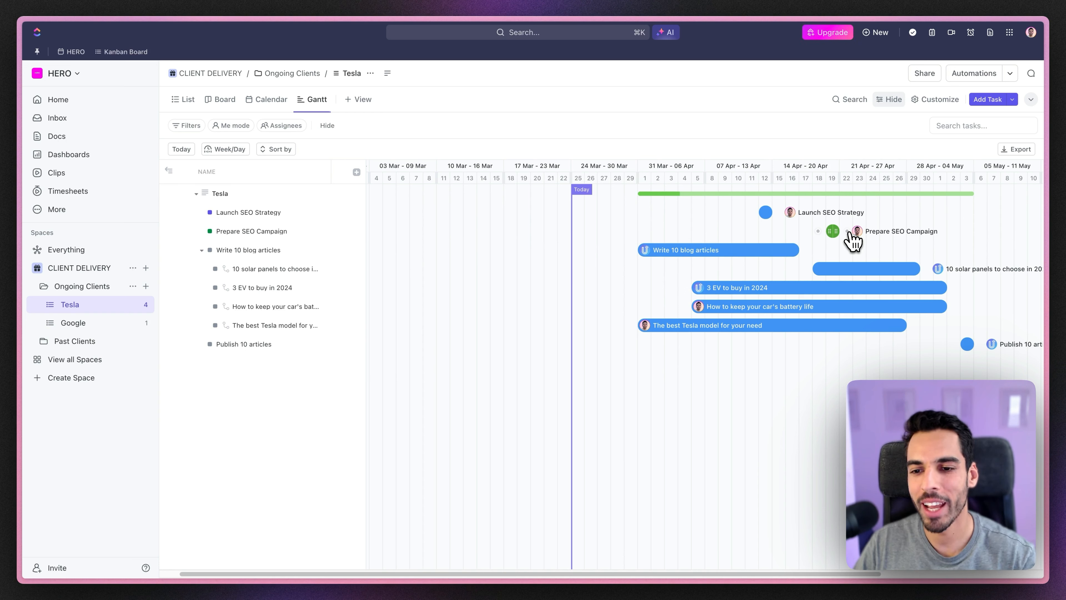
drag(851, 234, 636, 254)
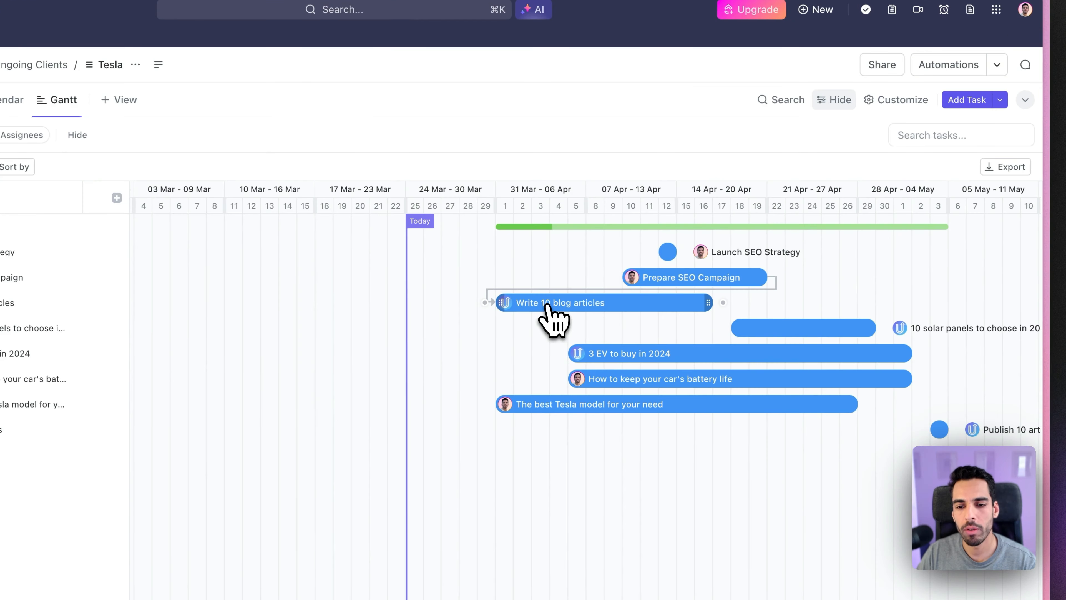
Open the Write 10 blog articles task and try to mark it complete while it waits on Prepare SEO Campaign.
click(550, 310)
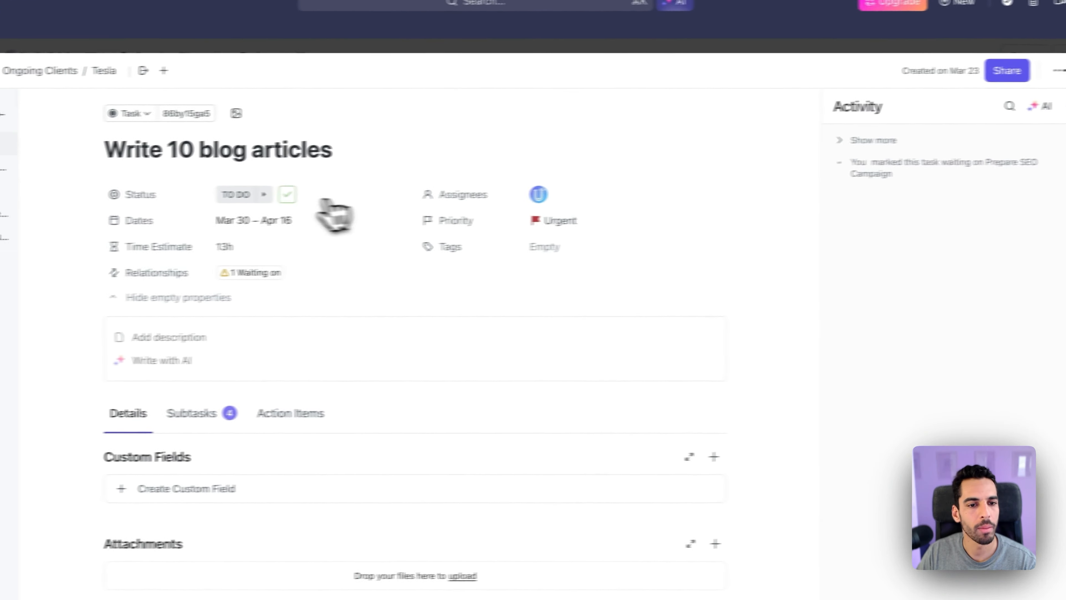
click(280, 195)
click(309, 304)
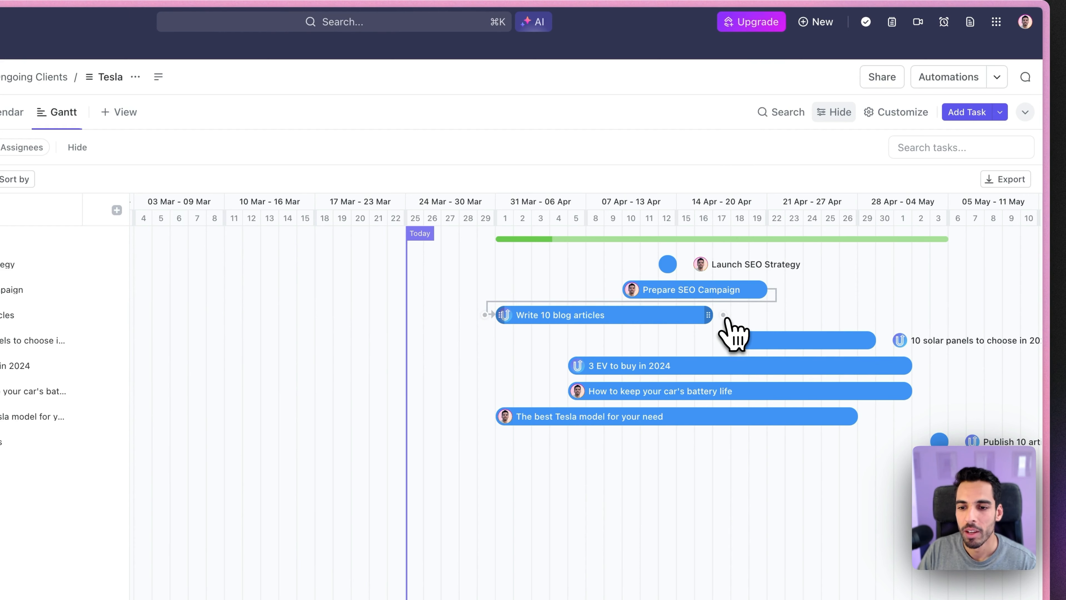
Make the 10 solar panels subtask wait on Write 10 blog articles and 3 EV to buy wait on solar panels, and check the List view.
drag(724, 315, 716, 339)
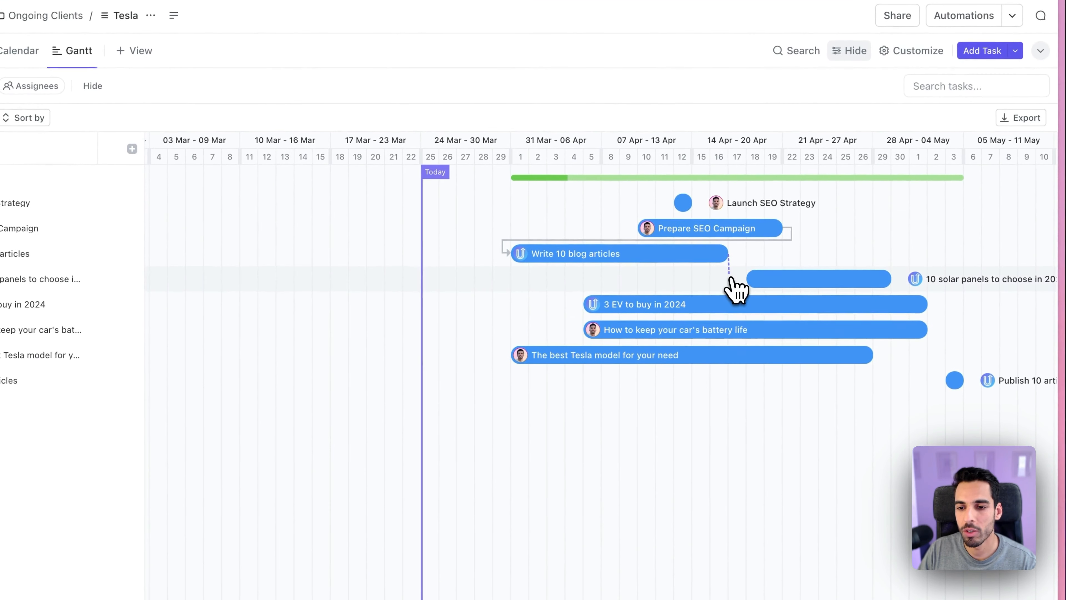
drag(731, 278, 742, 281)
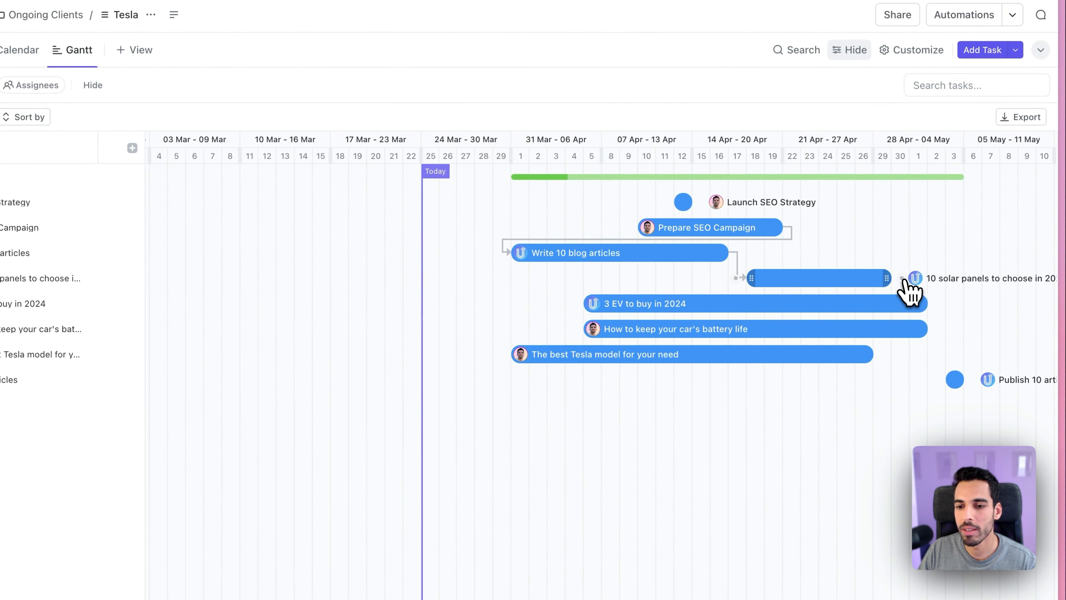
drag(907, 279, 574, 311)
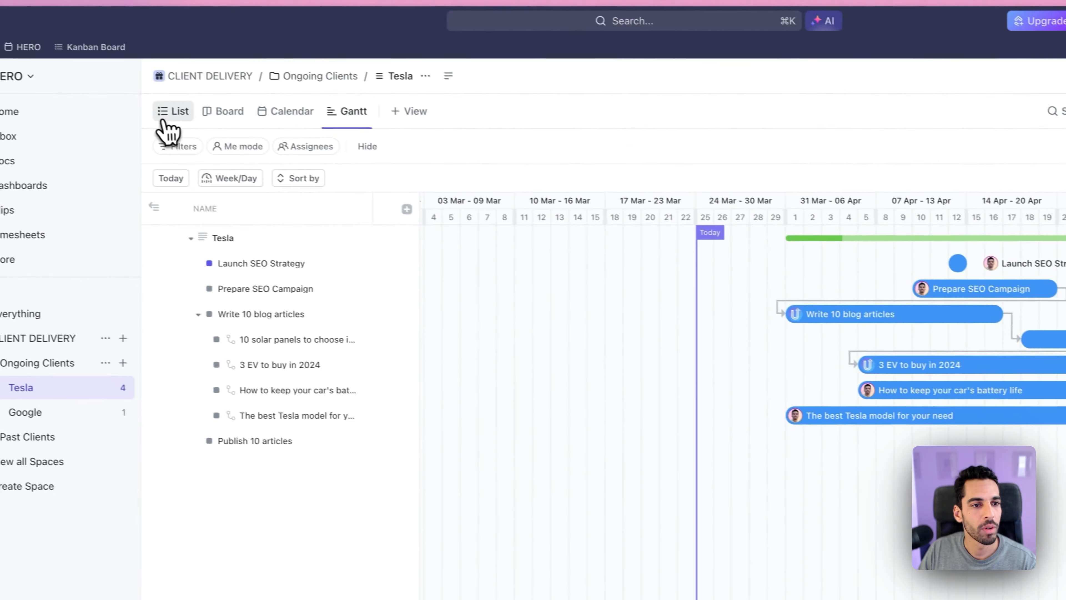
click(165, 122)
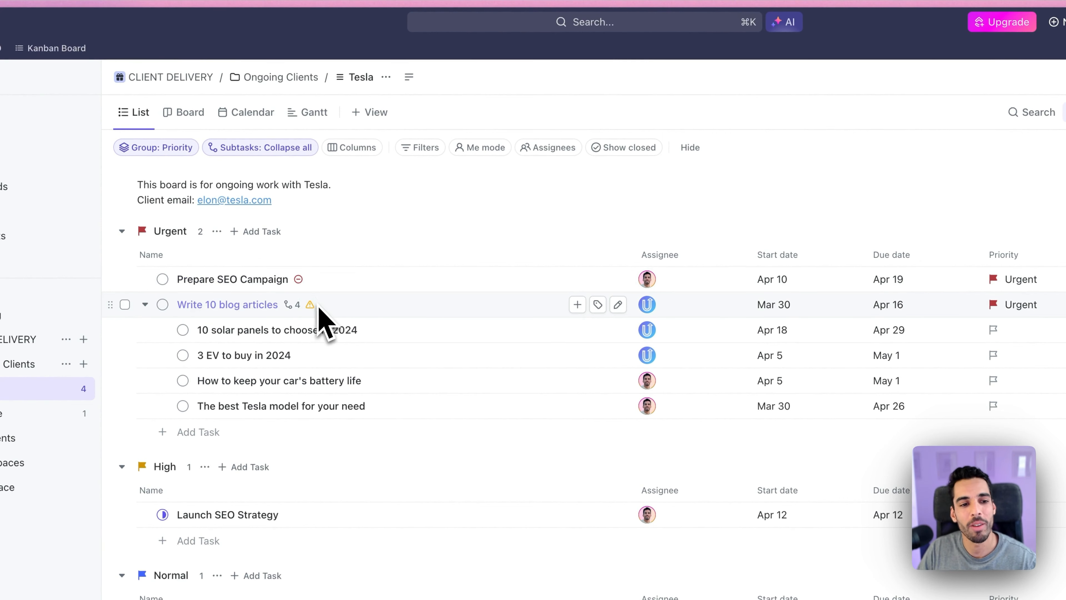
Turn on Critical Path for the Tesla Gantt view and extend the best Tesla model subtask to May 7.
click(314, 112)
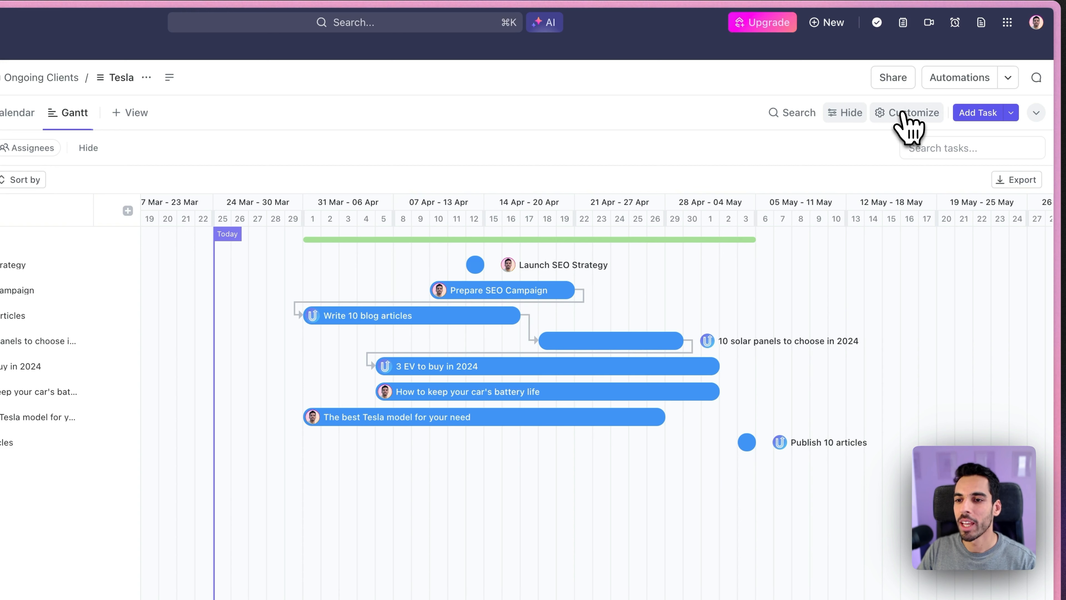
click(902, 113)
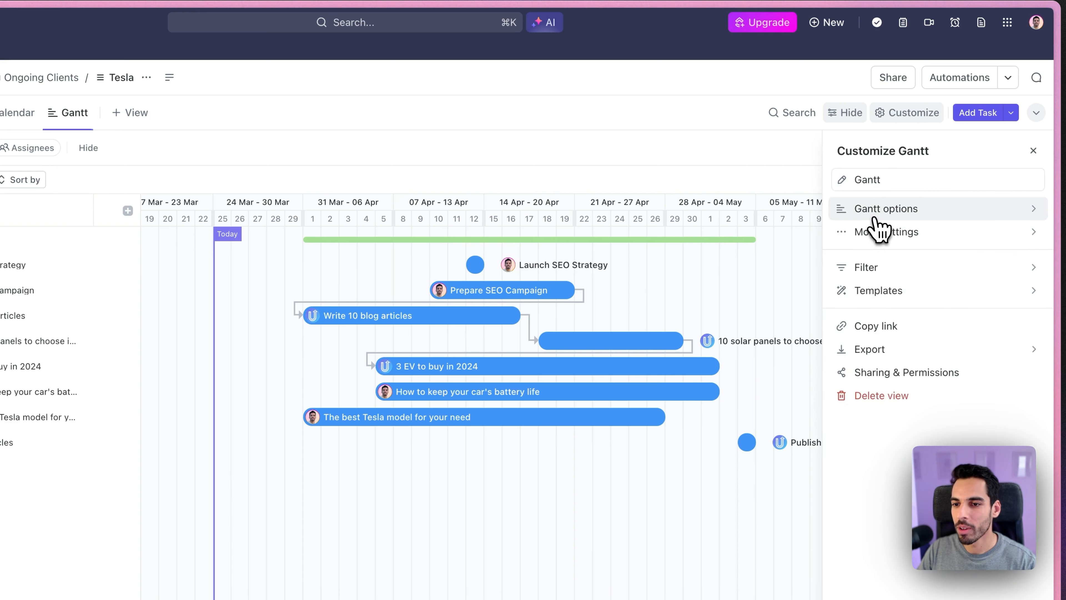
click(871, 210)
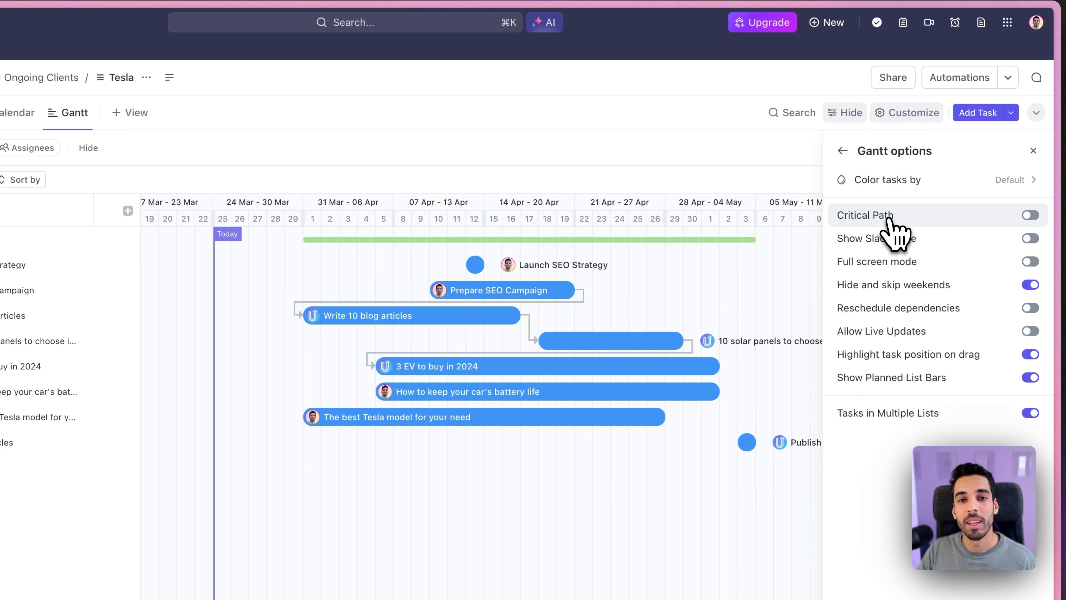
click(1019, 190)
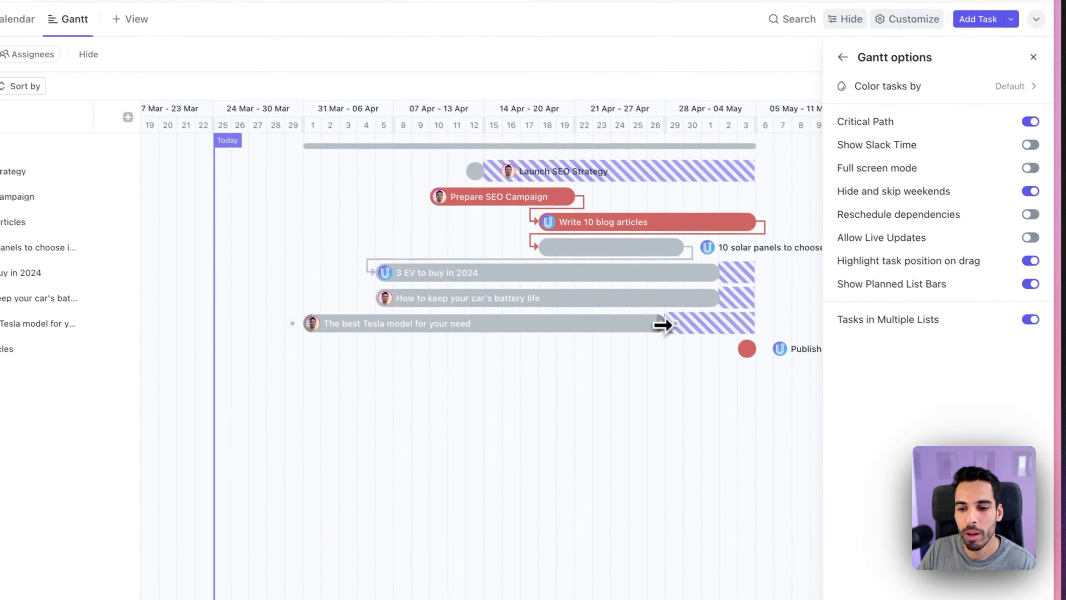
drag(704, 358, 713, 358)
drag(661, 316, 781, 316)
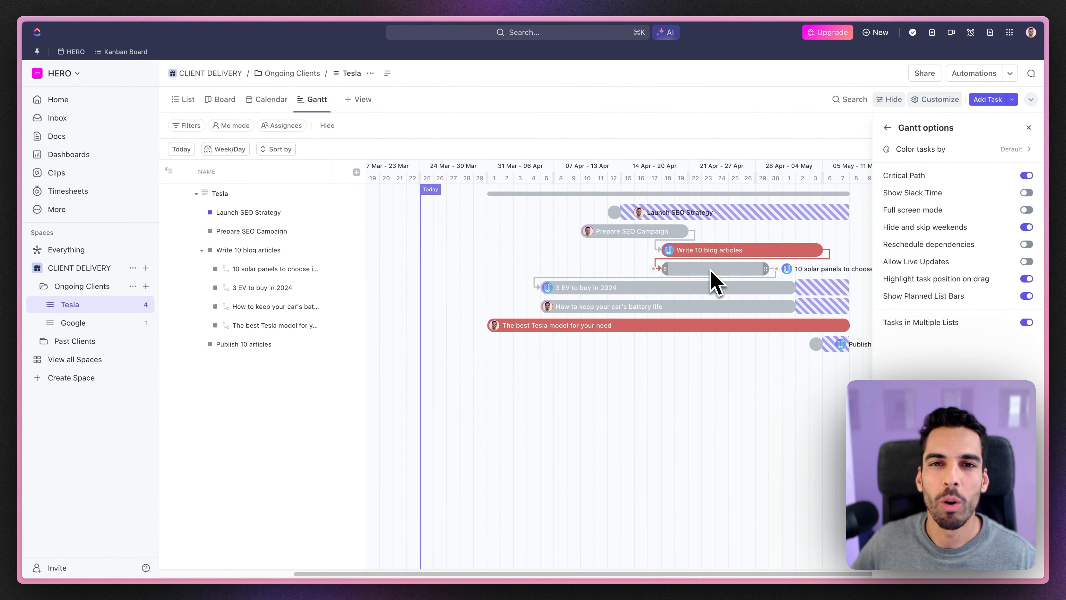
Turn on slack time and live updates for the Gantt view, and look at its export options.
click(1026, 262)
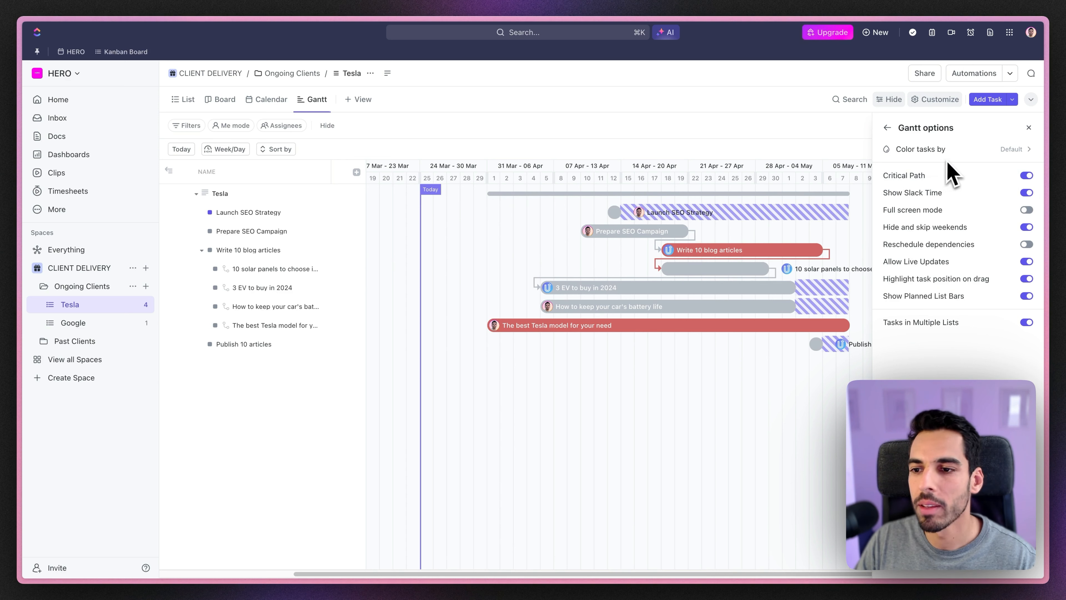
click(887, 127)
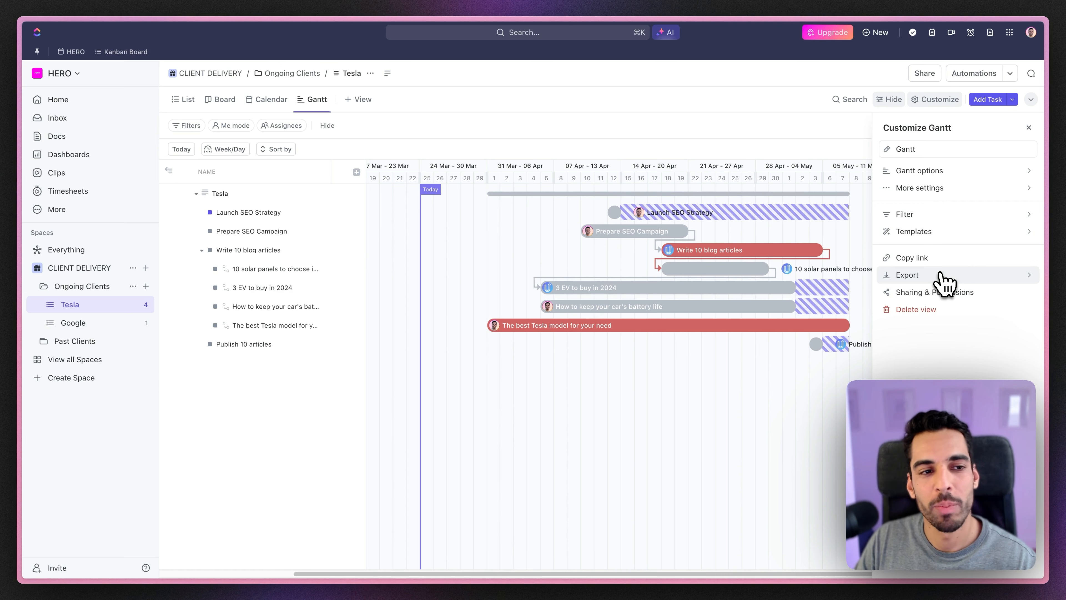
click(941, 275)
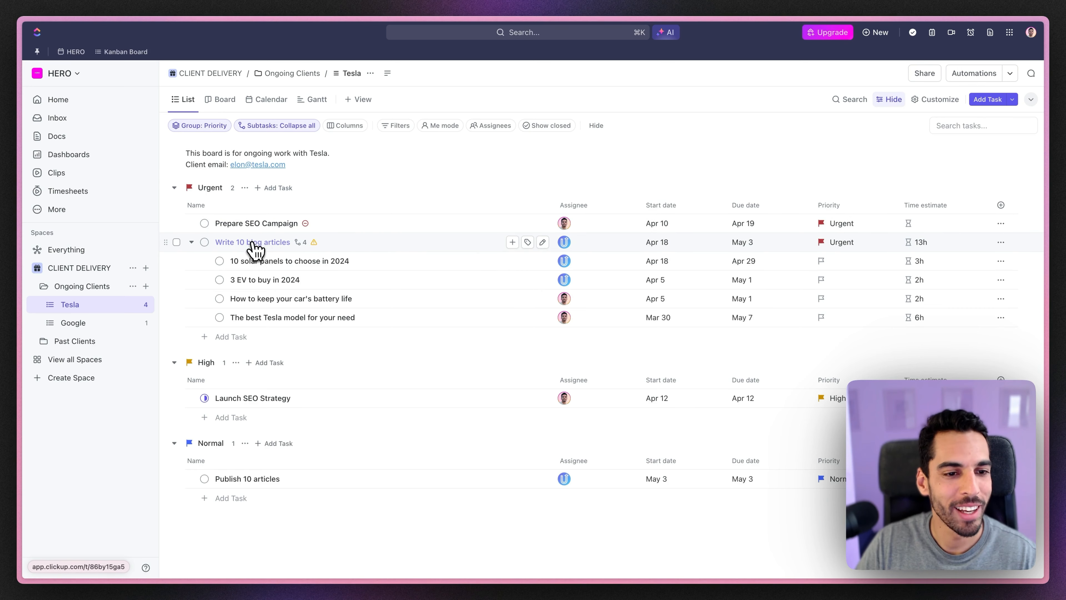
Open the Write 10 blog articles task and look through its 3 EV and solar panels subtasks, returning to the parent task.
click(253, 243)
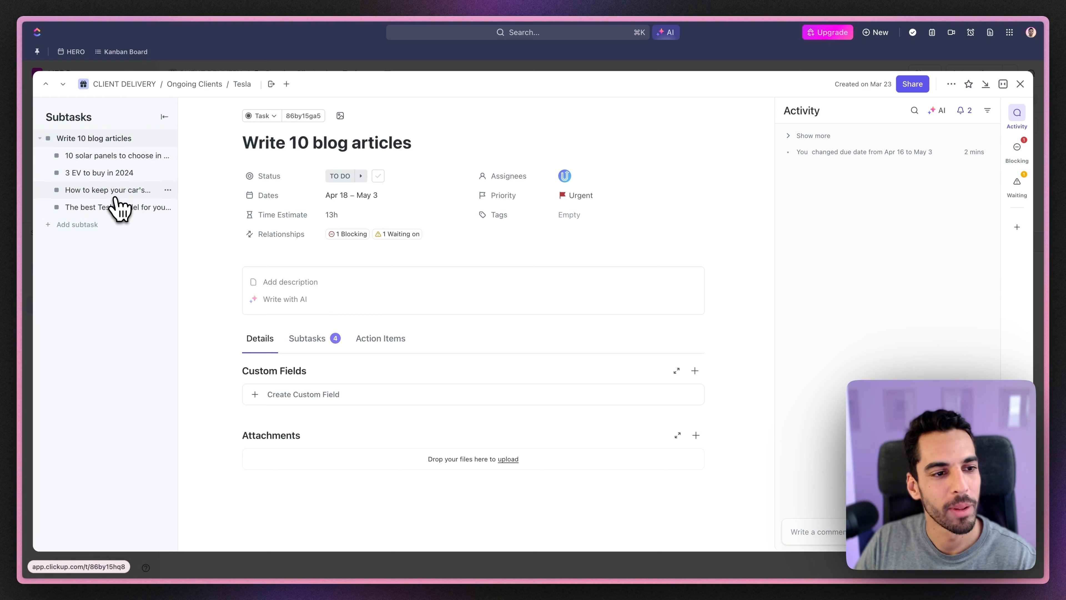
click(101, 173)
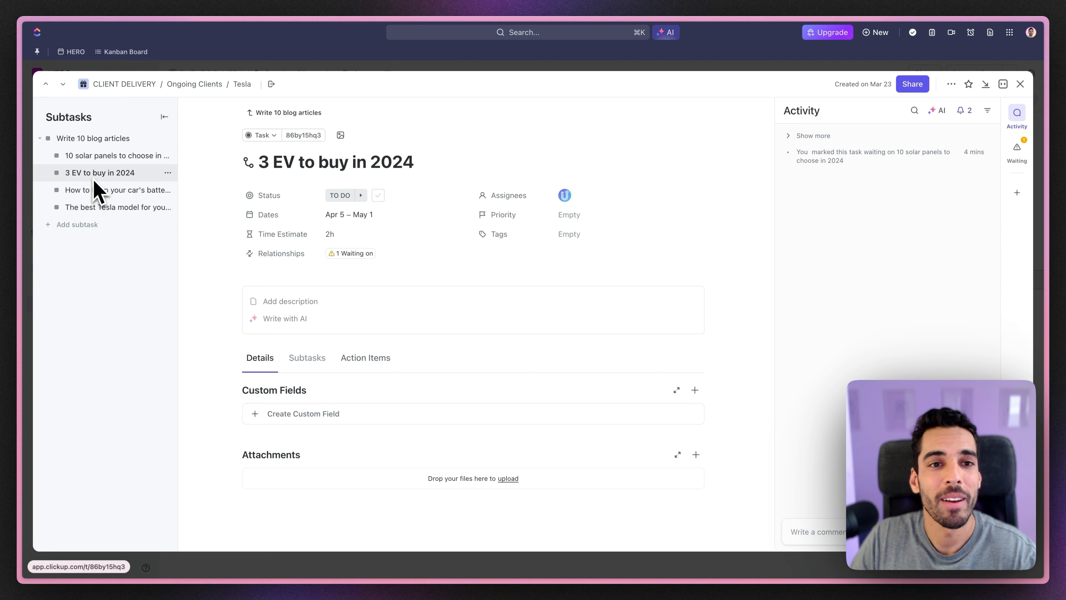
click(94, 140)
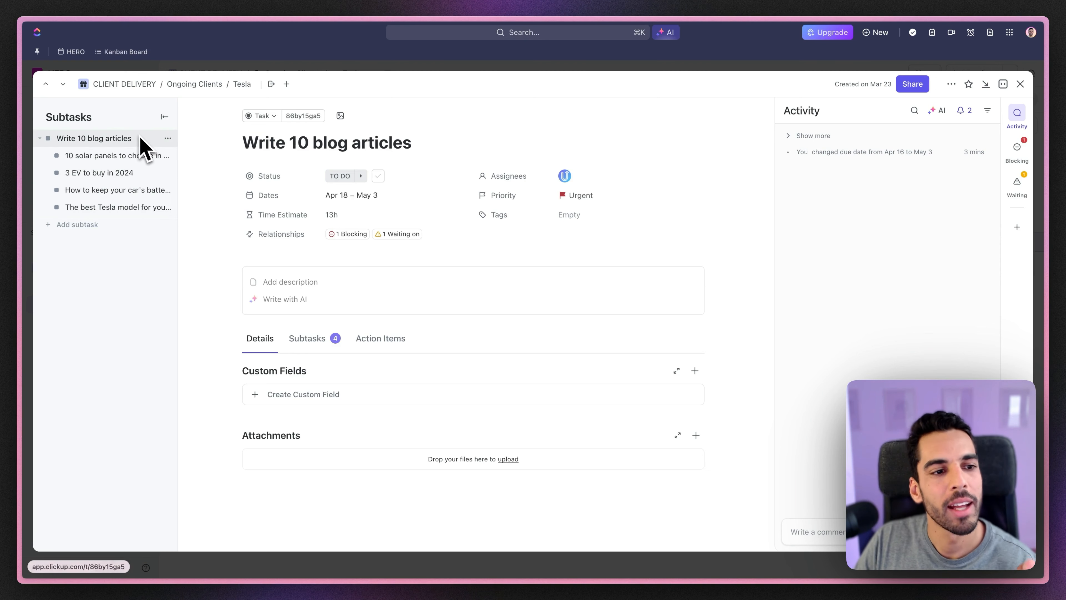
click(126, 156)
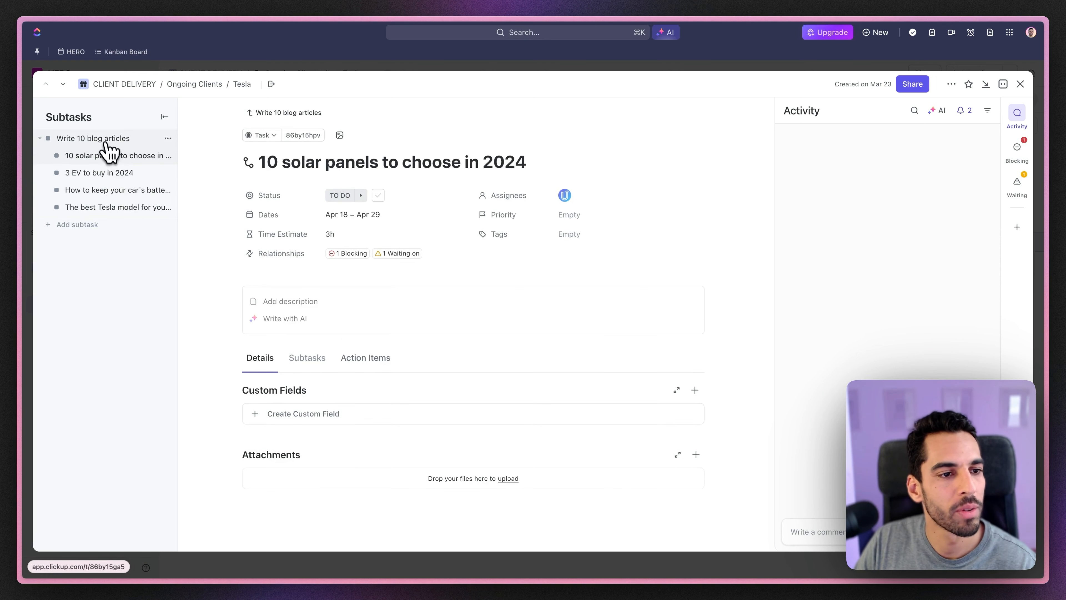
click(110, 173)
click(102, 143)
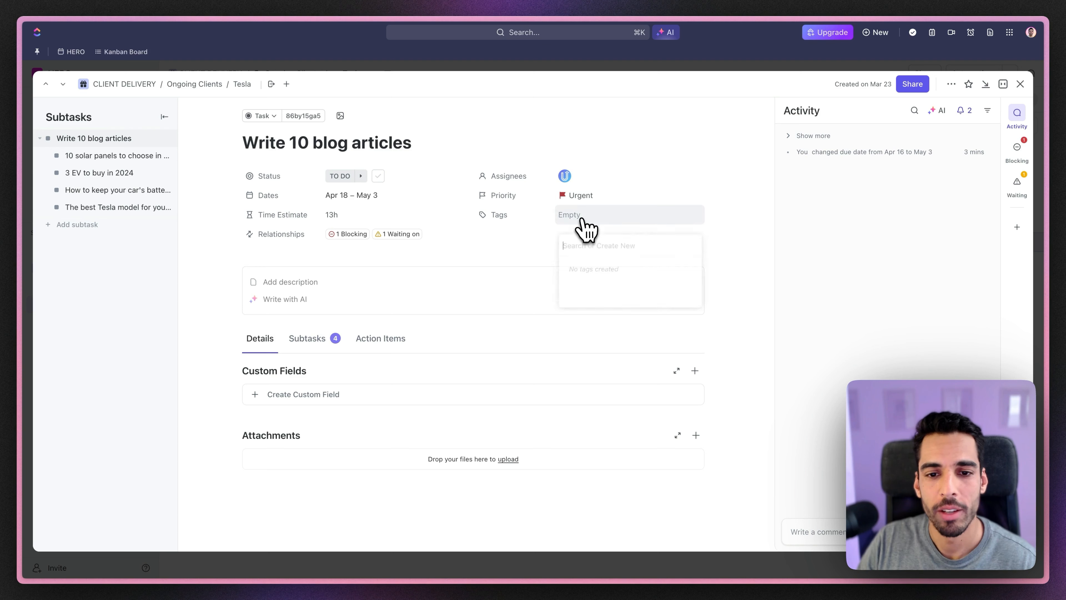
Create a tag named blocked on the Write 10 blog articles task and return to the Tesla list.
click(584, 215)
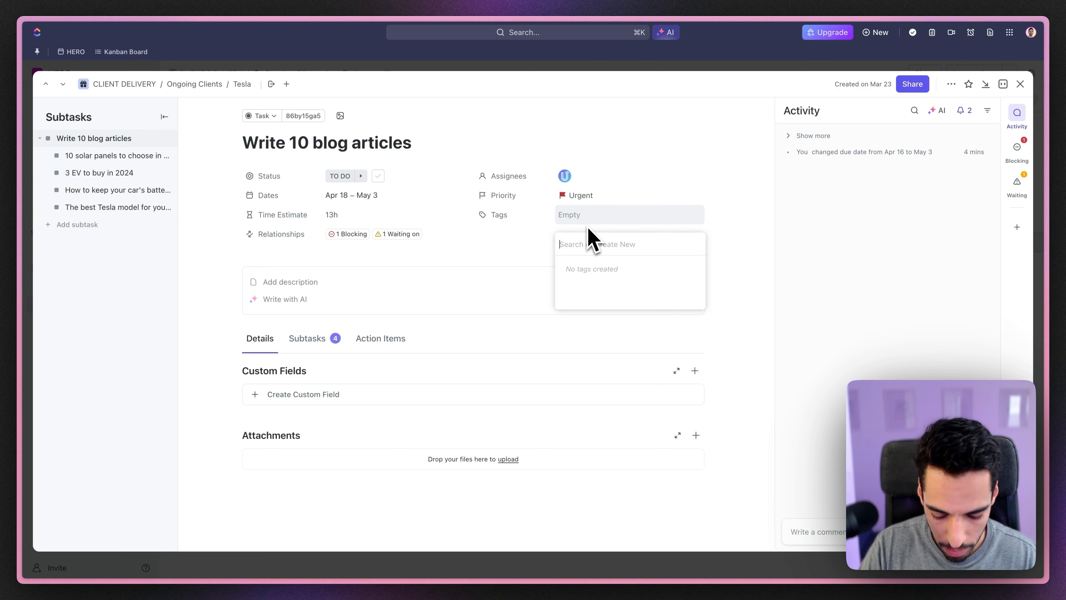
text(blocked)
key(Return)
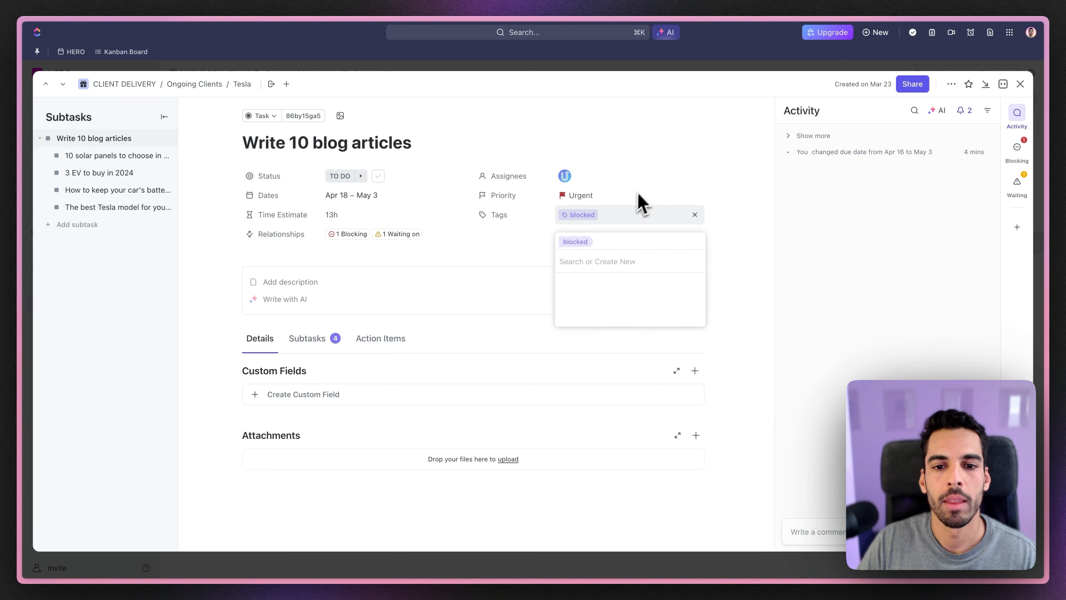
key(Escape)
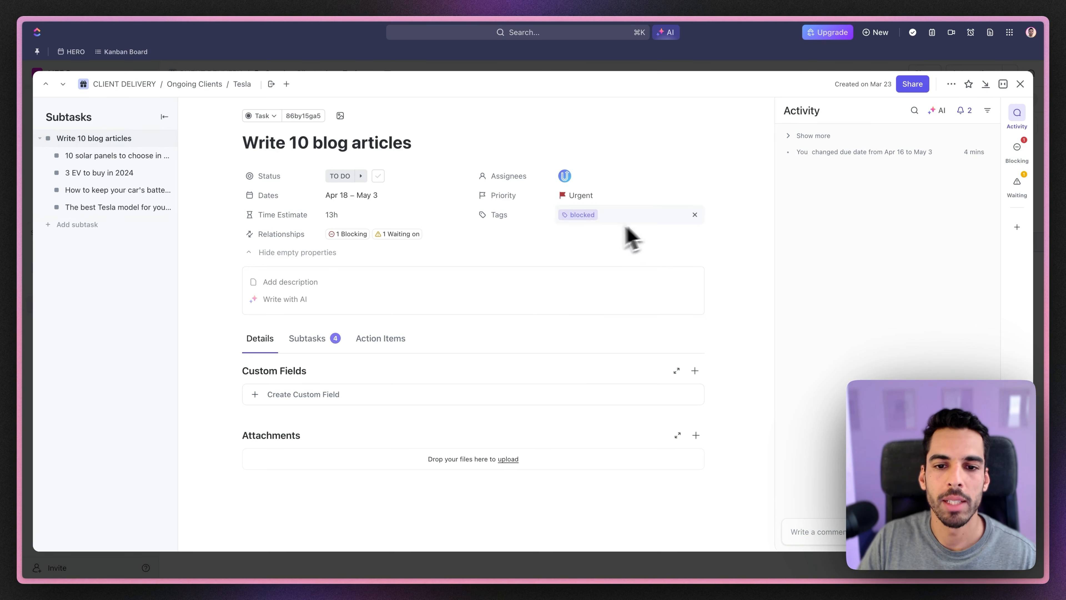
click(630, 67)
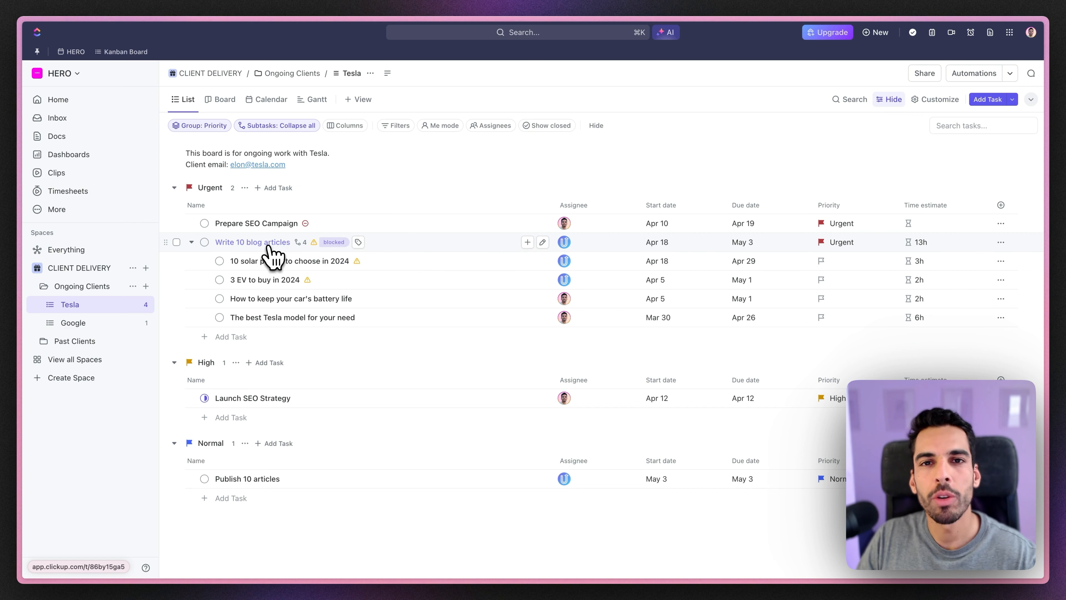
Reopen the Write 10 blog articles task and look through the custom field types available for it.
click(271, 243)
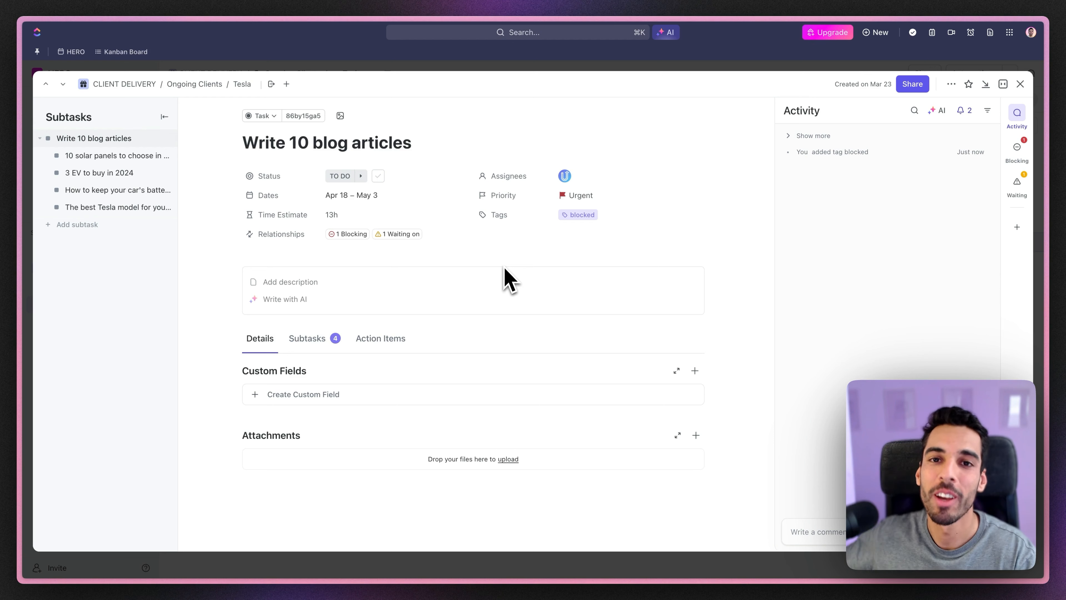
click(318, 404)
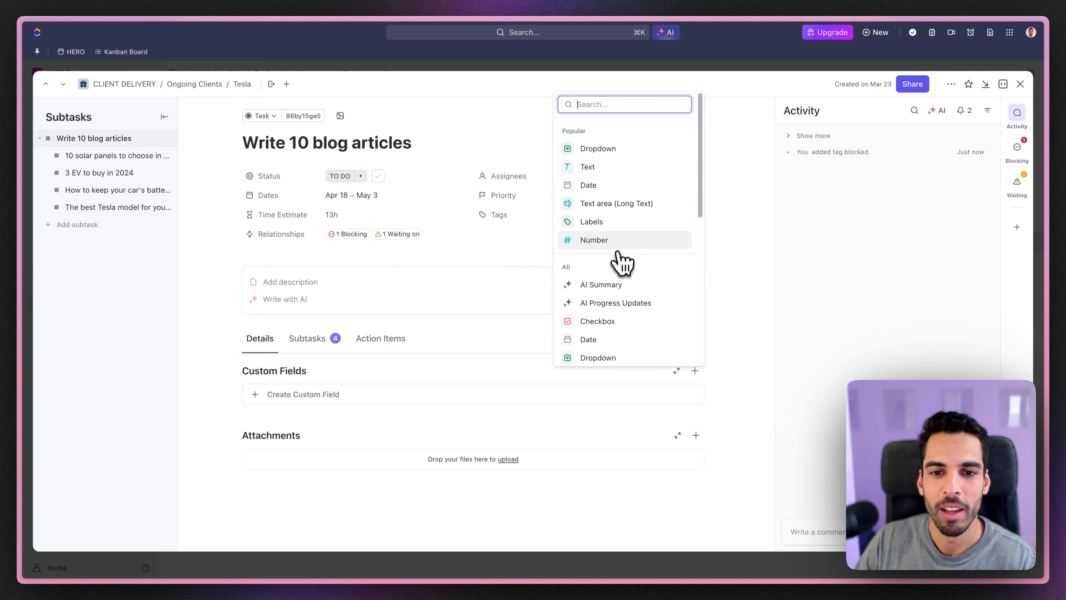
scroll(626, 252, down, 1)
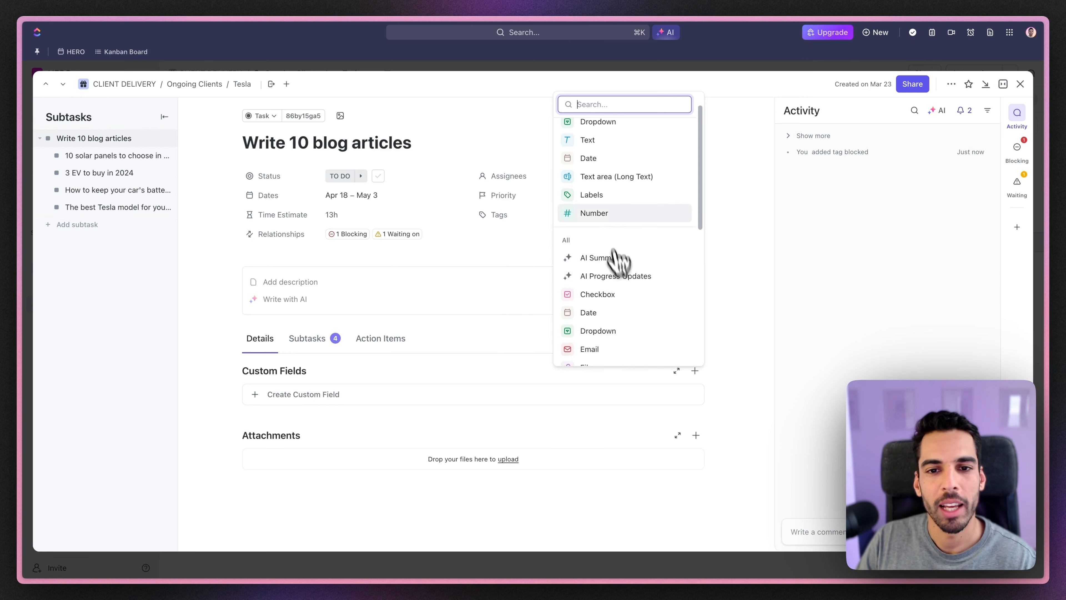
scroll(614, 252, up, 1)
scroll(614, 239, down, 5)
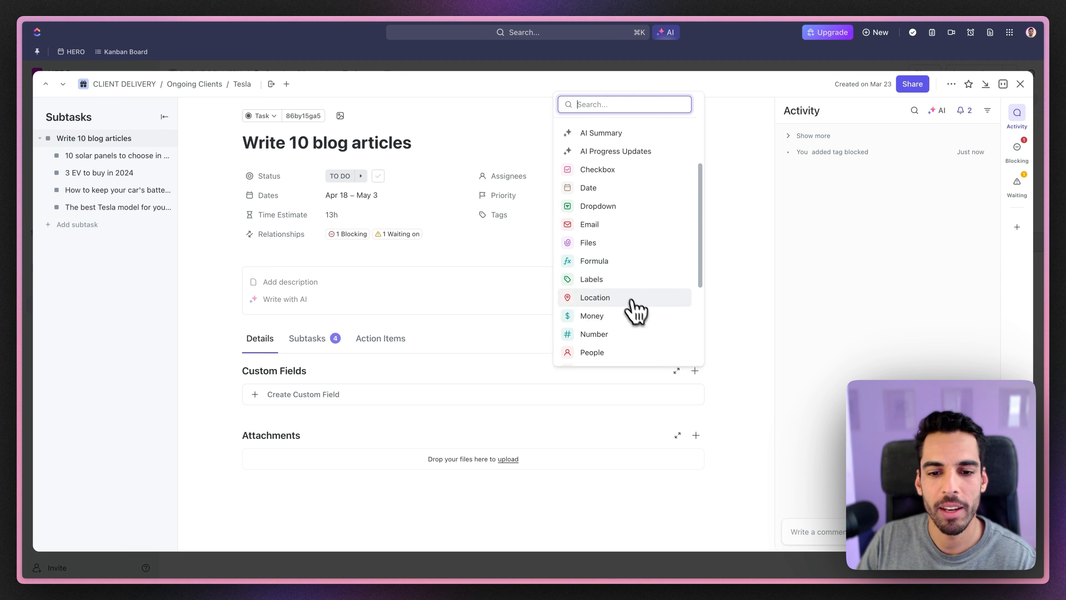
click(734, 323)
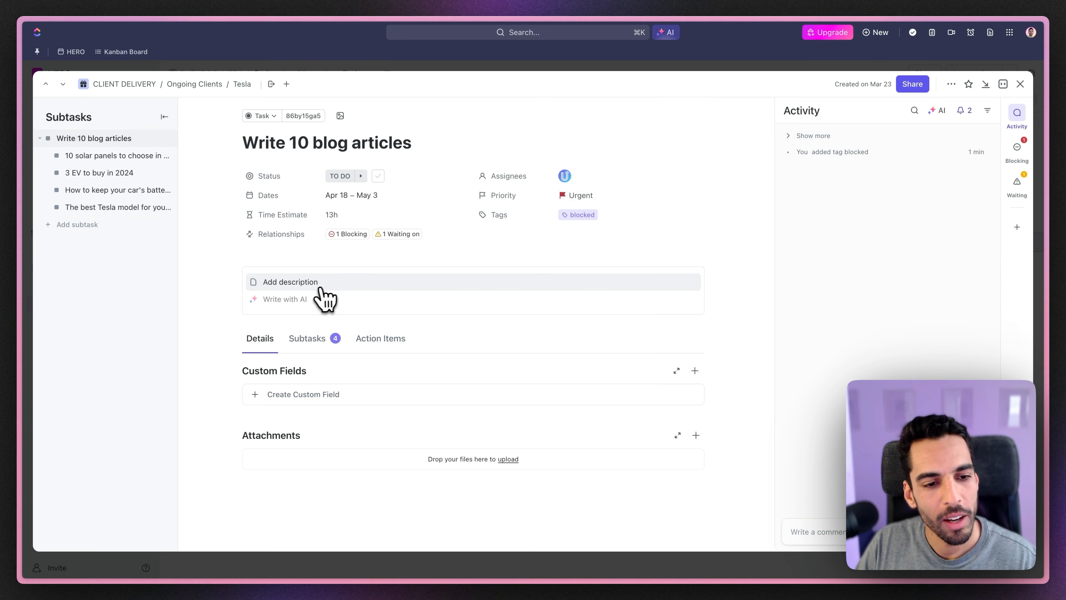
Start the description of Write 10 blog articles and bring up the "/" command list of content blocks.
click(319, 294)
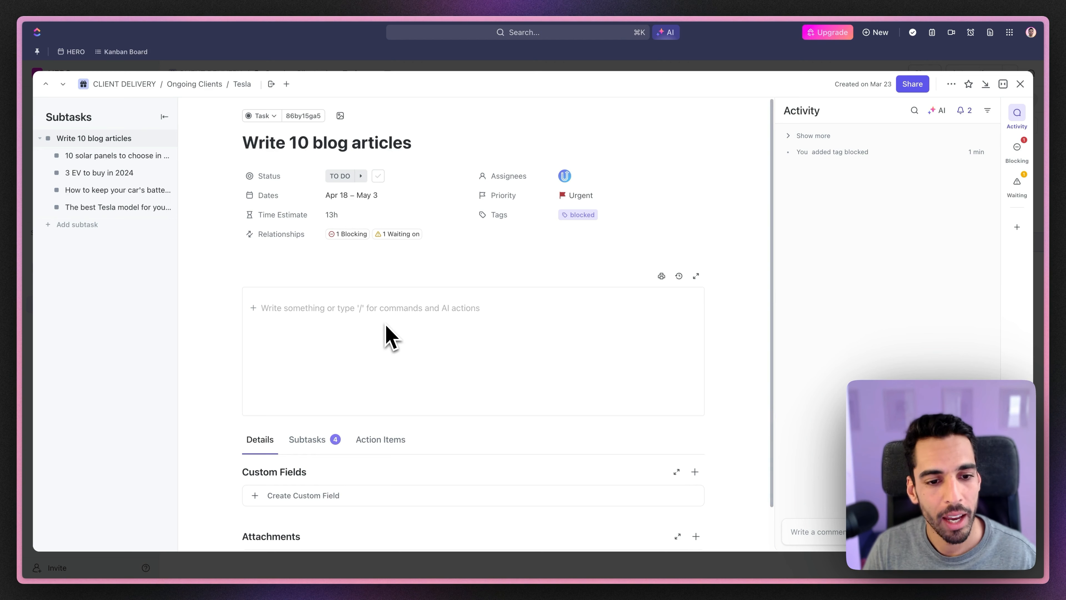
text(/)
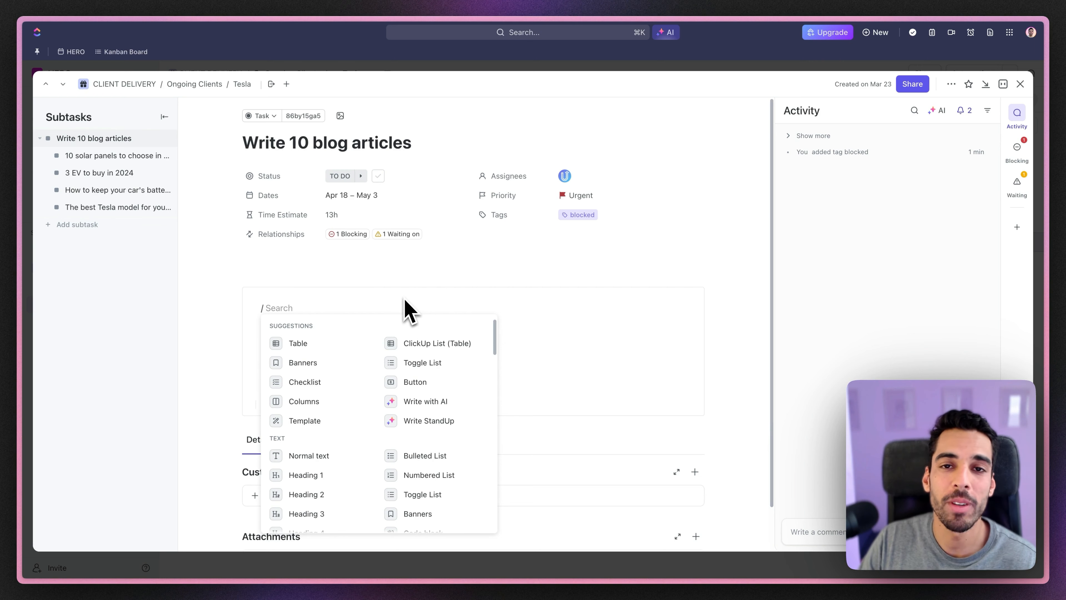
scroll(435, 403, down, 2)
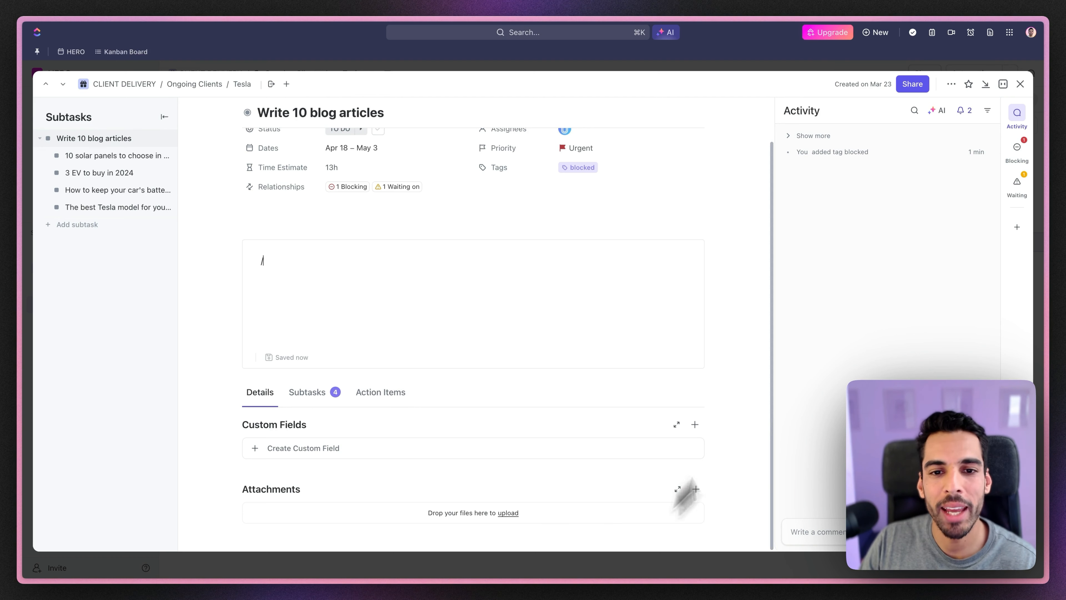
Mark the 10 solar panels subtask complete despite its dependency, and show the closed subtasks in the parent task's subtask list.
click(314, 397)
scroll(333, 445, down, 1)
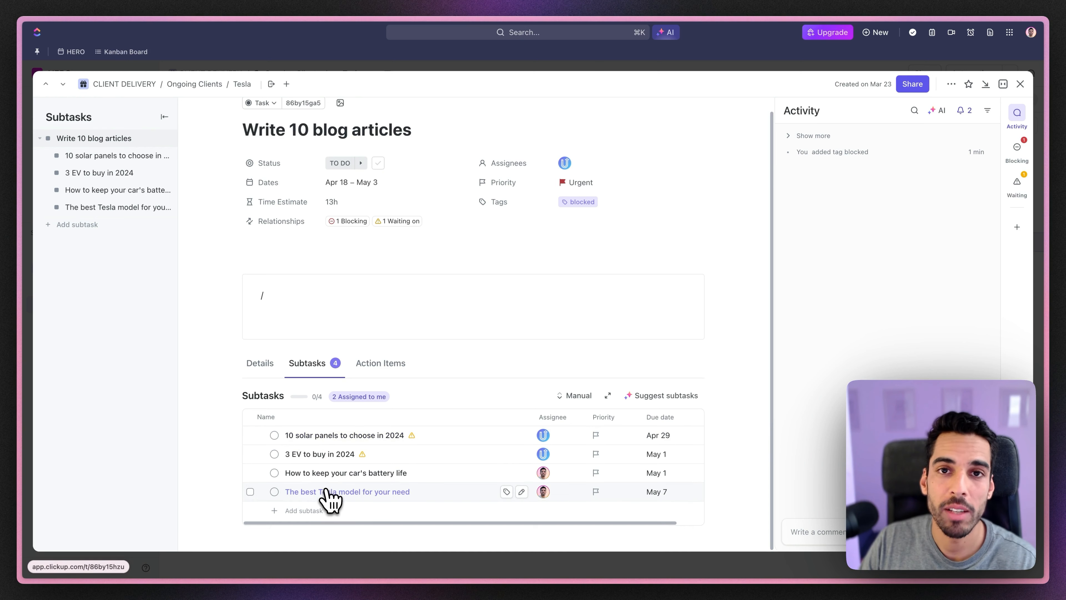
click(274, 435)
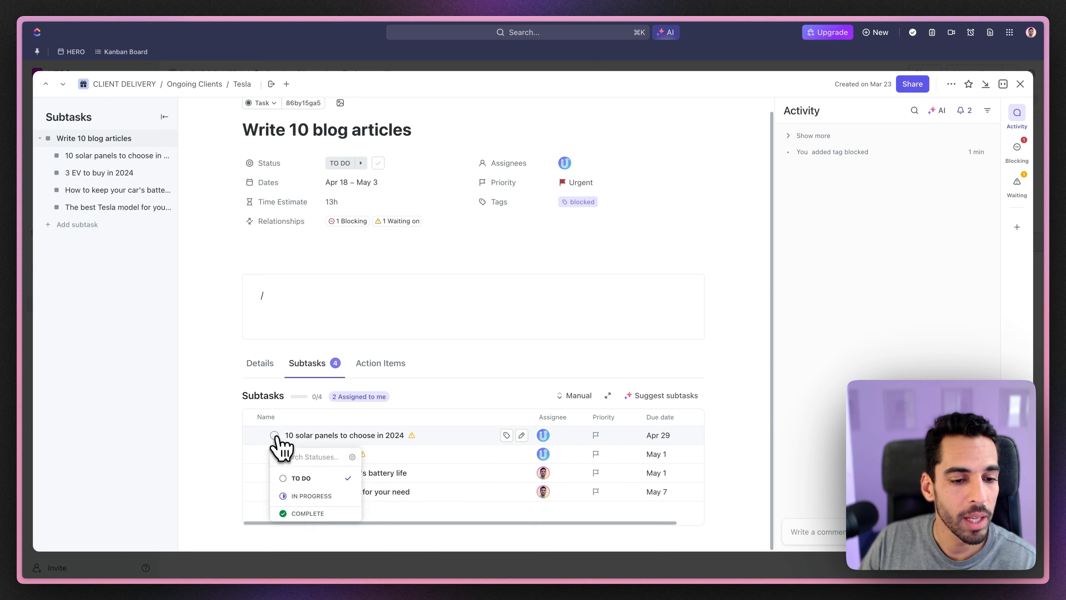
click(305, 512)
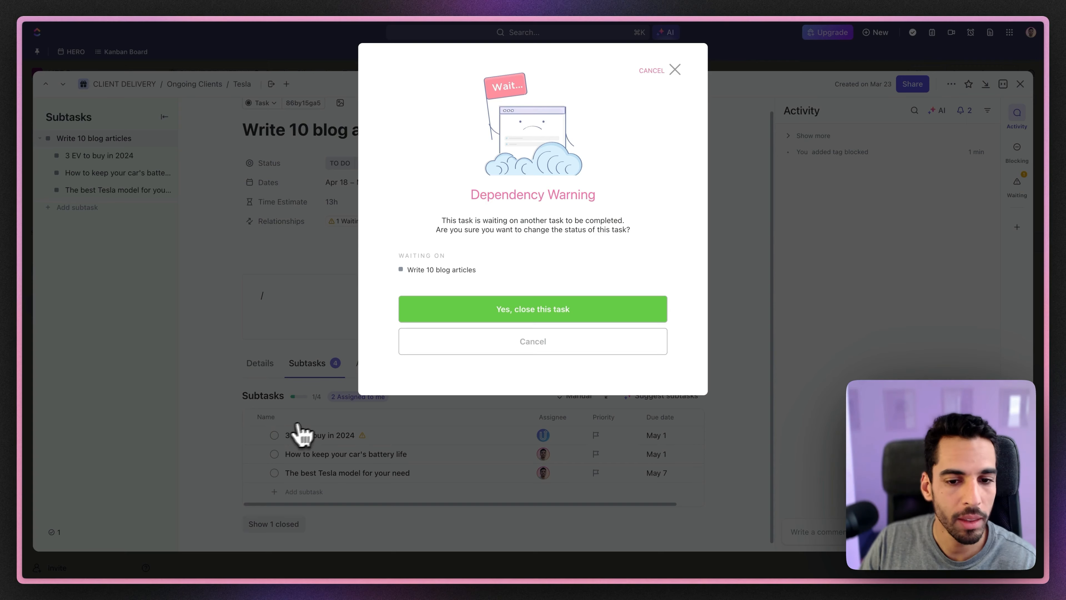
key(Return)
click(290, 525)
scroll(289, 536, down, 1)
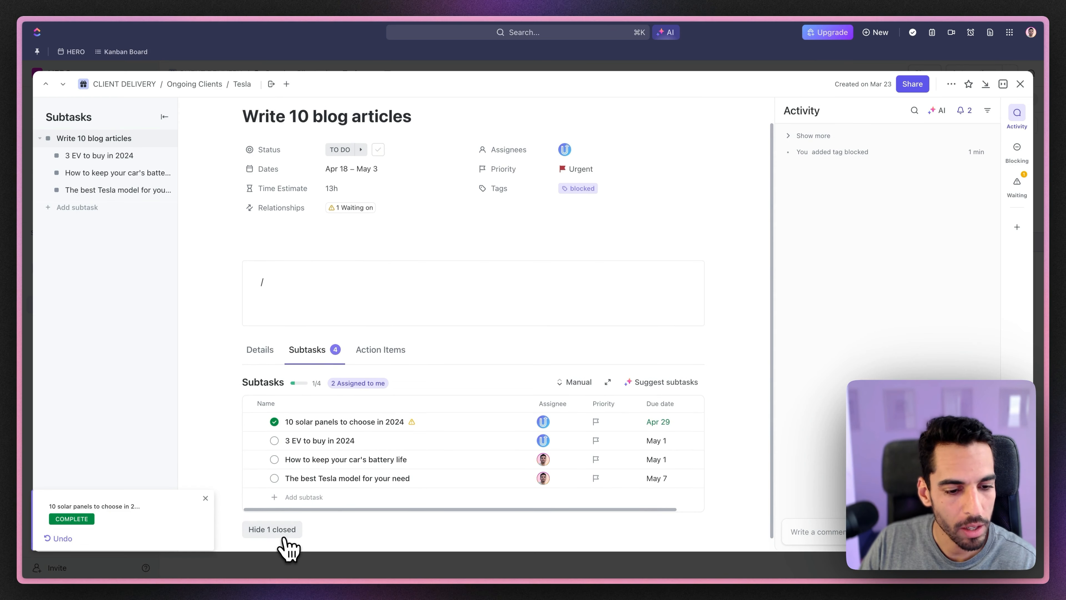
click(282, 530)
click(282, 520)
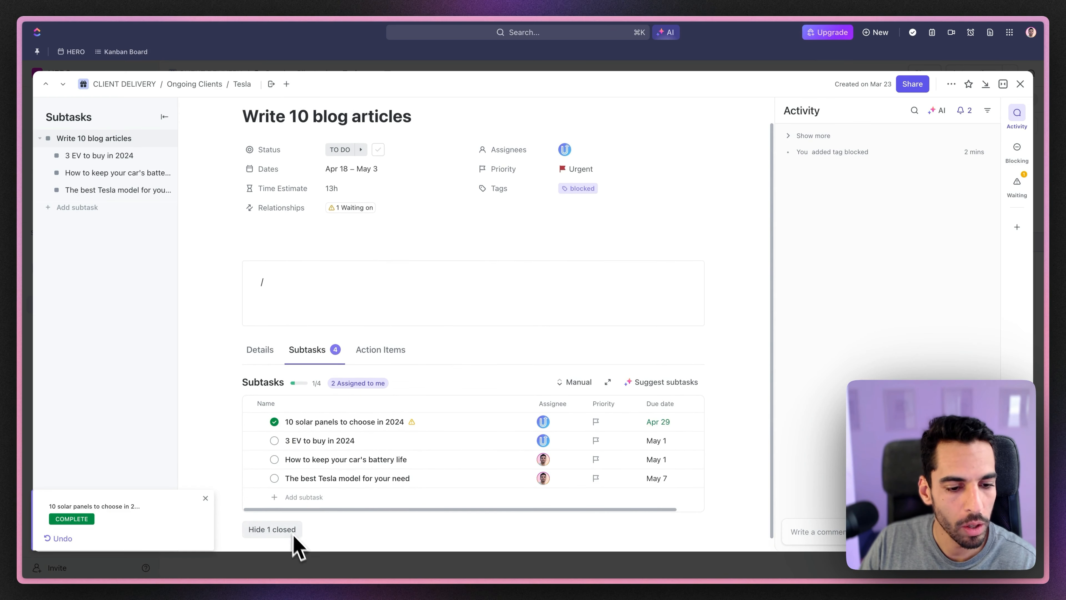
Create a checklist in the action items of Write 10 blog articles and add the item "Verify article".
click(381, 350)
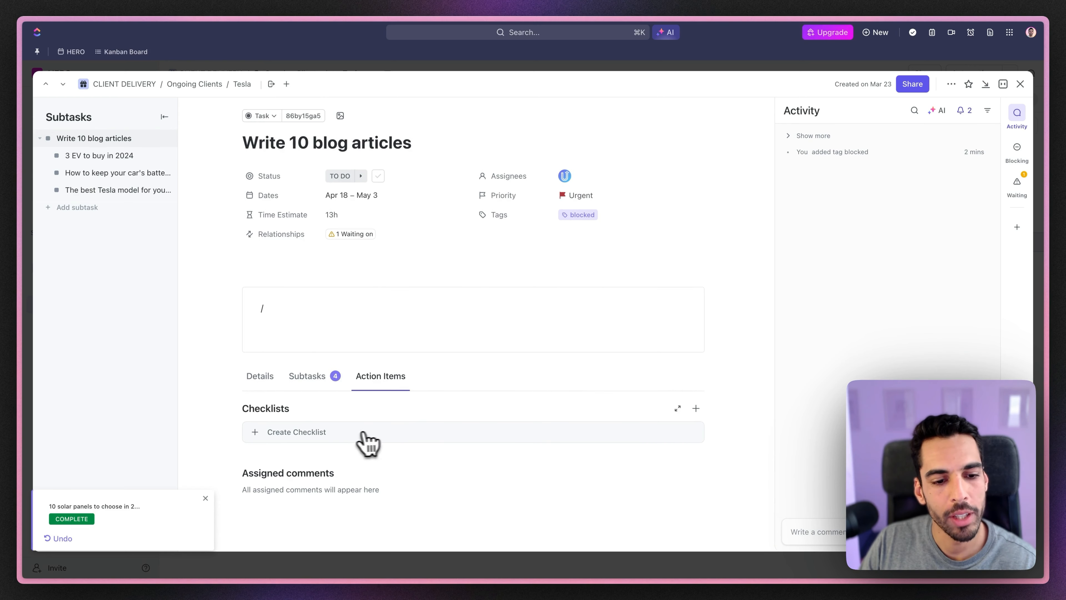
click(352, 432)
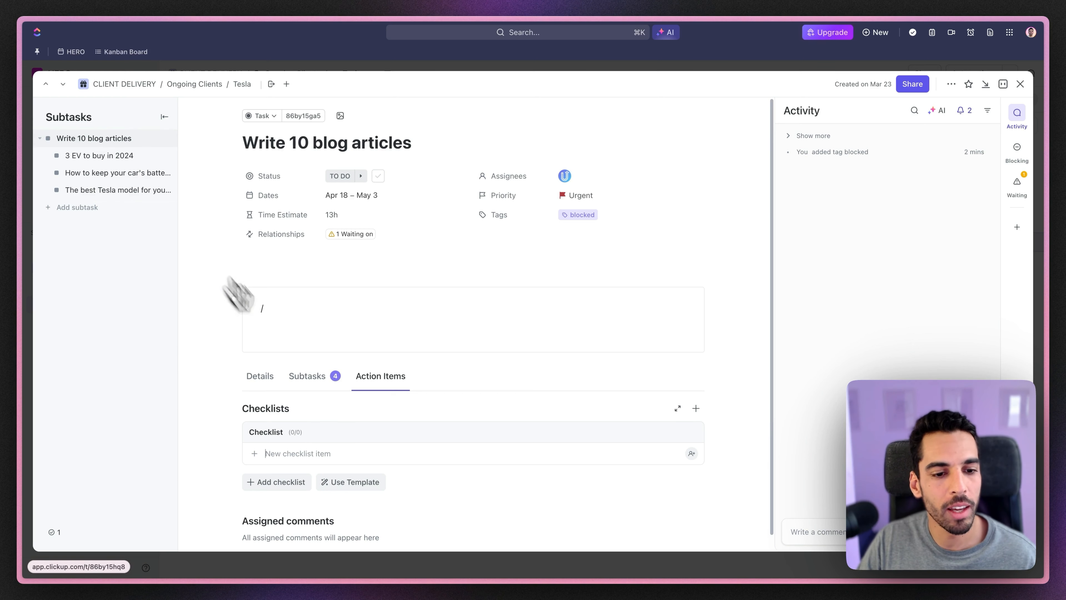
click(90, 157)
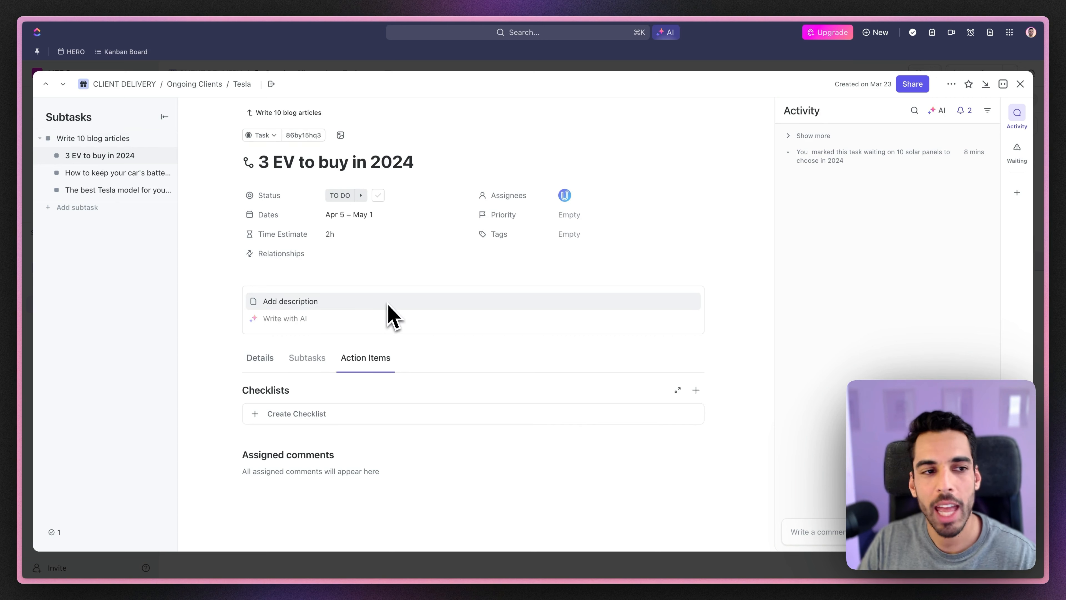
click(105, 139)
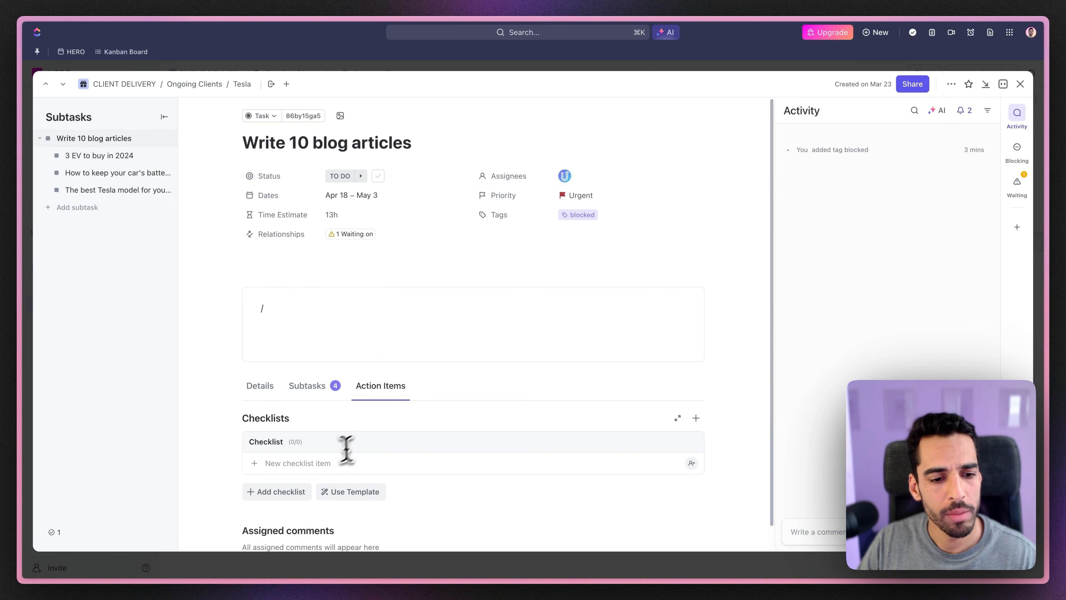
click(310, 462)
text(Ver)
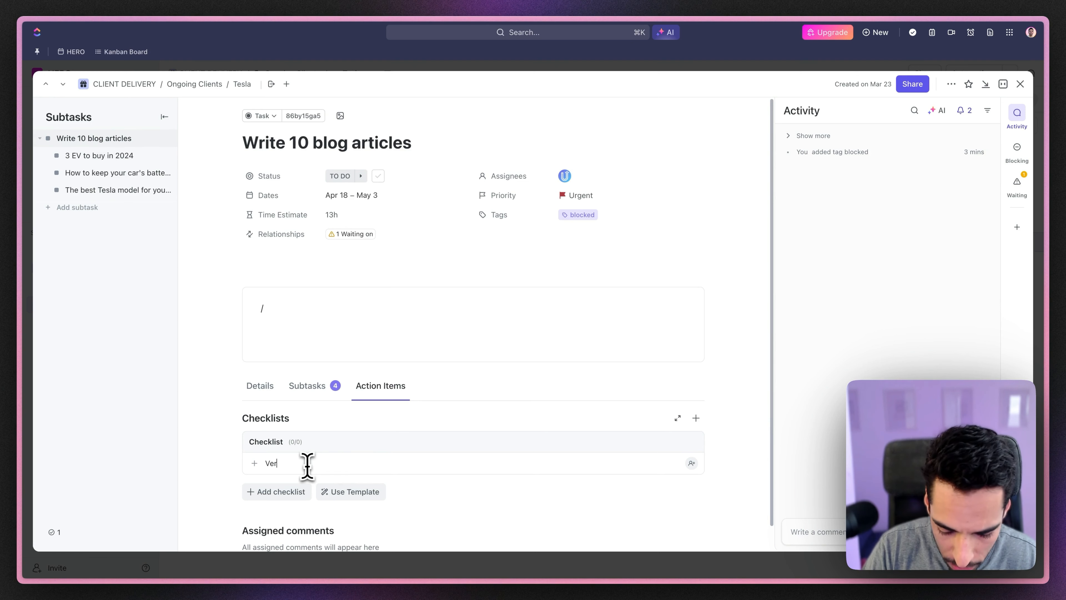
text(ify article)
key(Return)
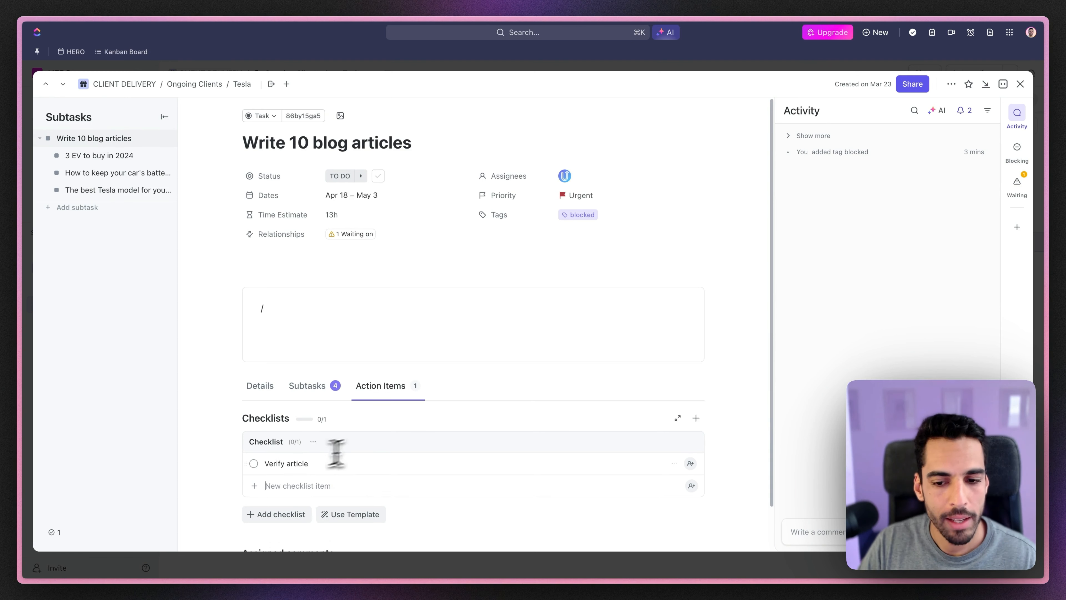
Assign the Verify article checklist item to UpSys and check it off, with completed items shown.
click(690, 463)
click(713, 453)
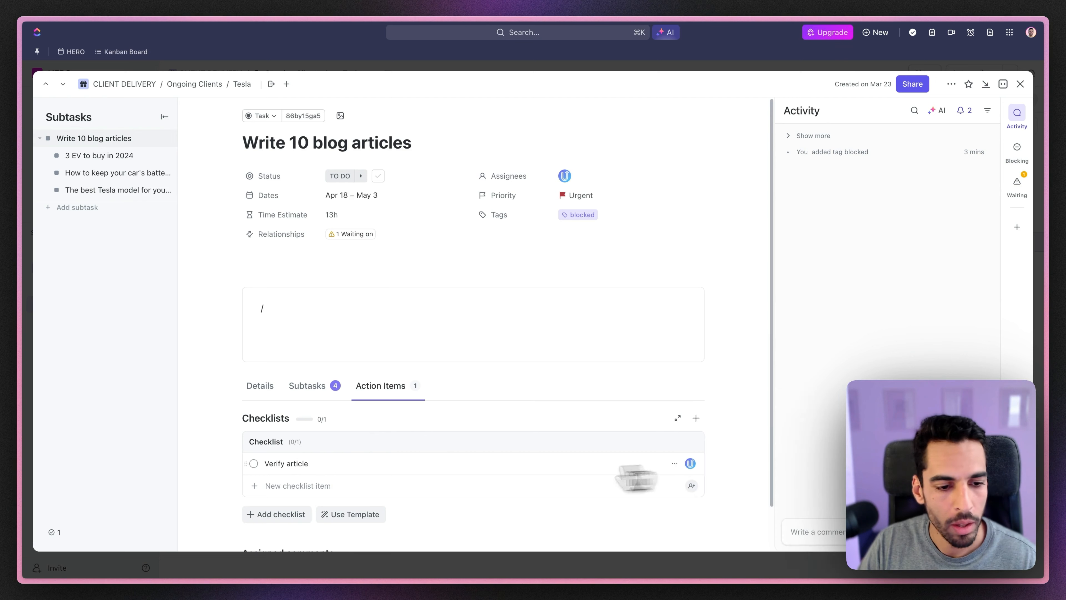
click(254, 464)
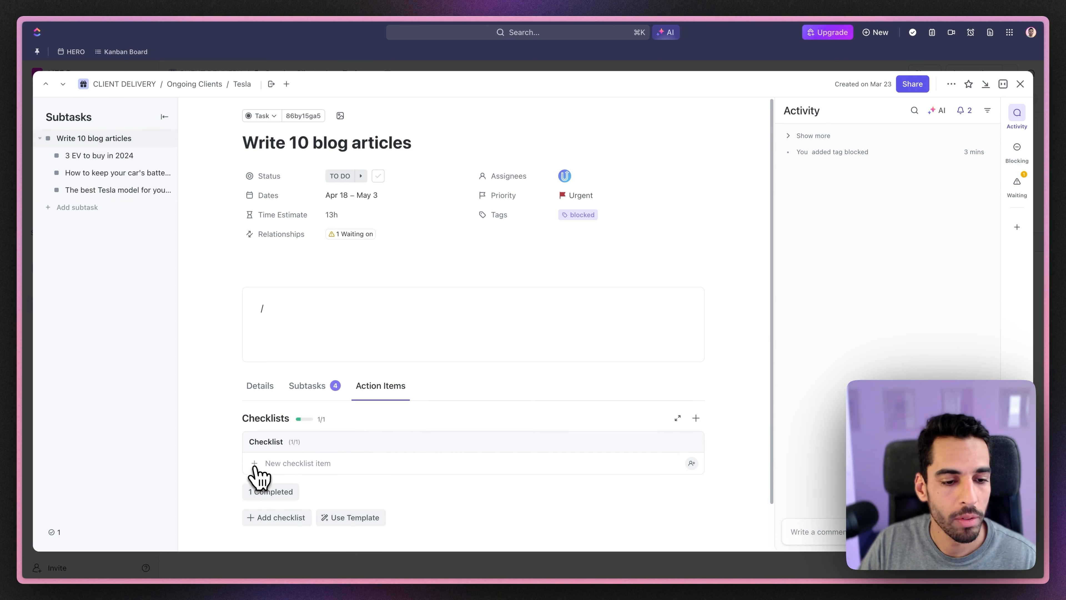
click(275, 492)
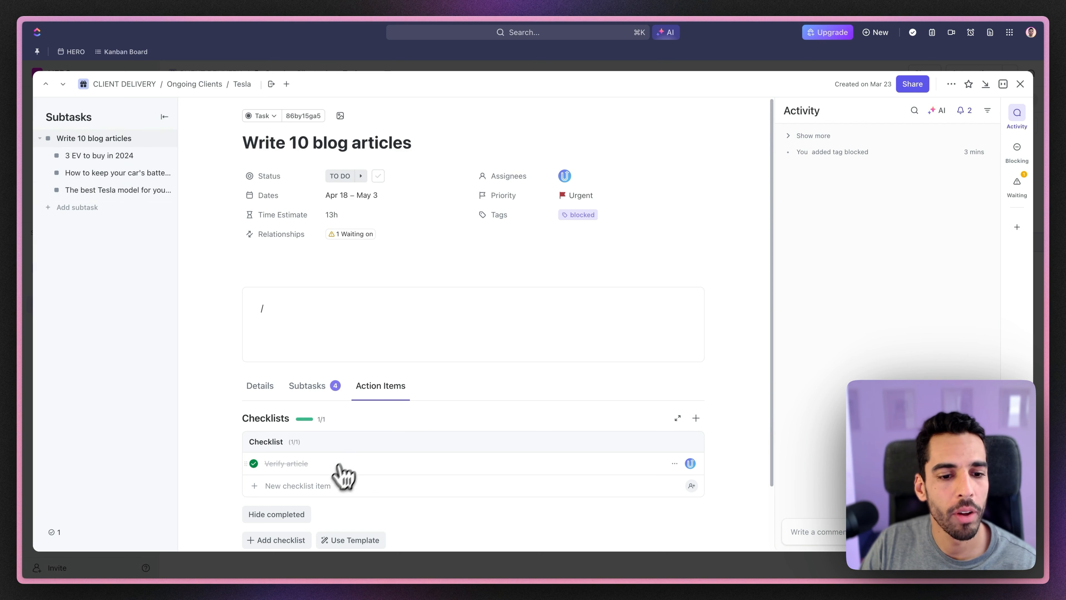
Create a checklist in the 3 EV to buy in 2024 subtask with the items Create outline, Spellcheck and Send to manager.
click(99, 156)
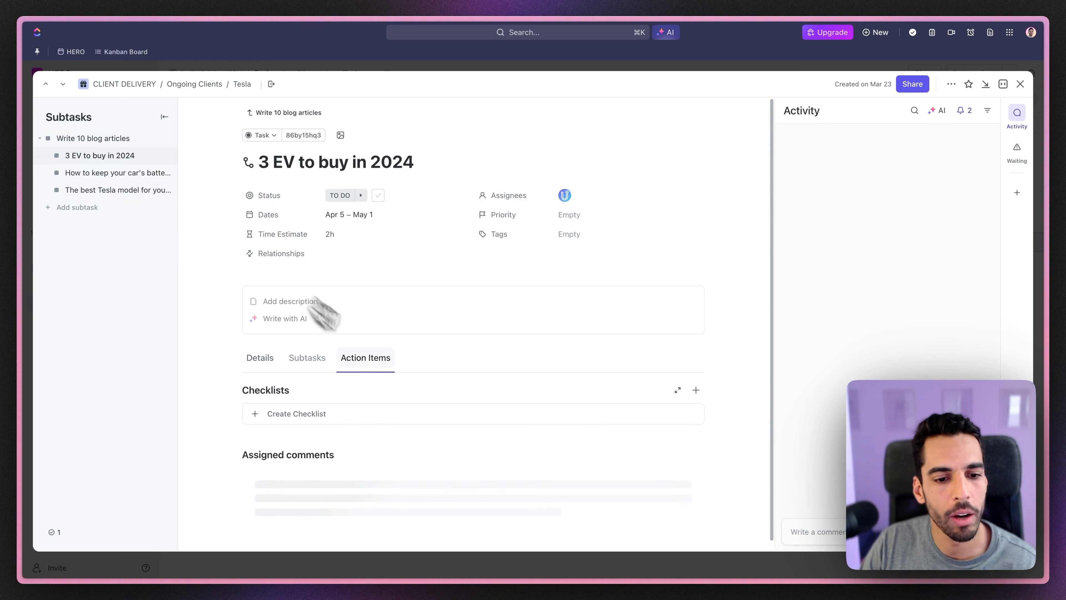
click(369, 414)
text(Cre)
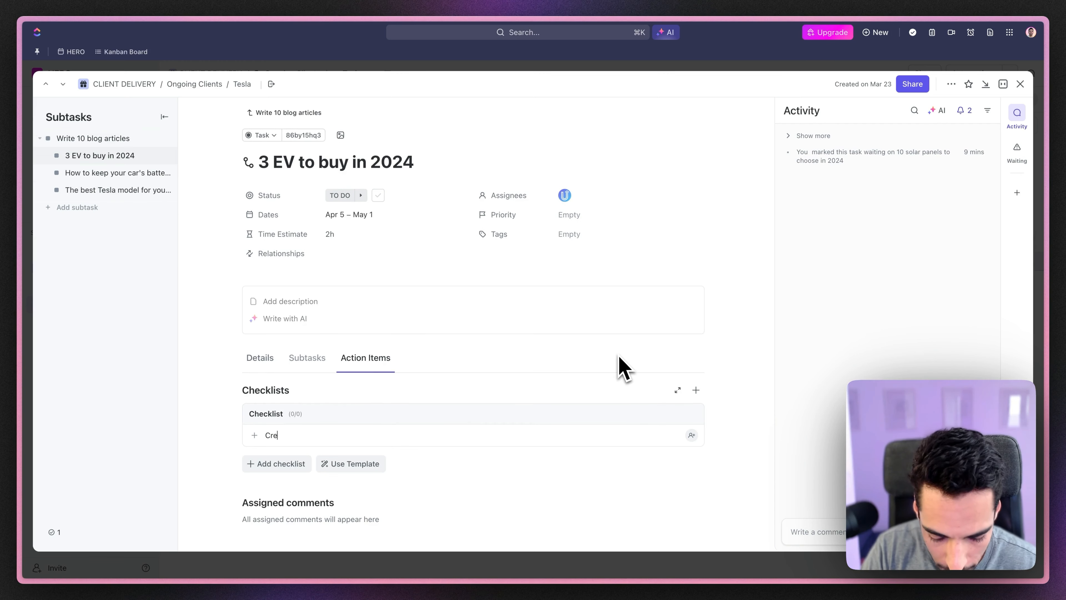
text(ate outline)
key(Return)
text(Spellchek)
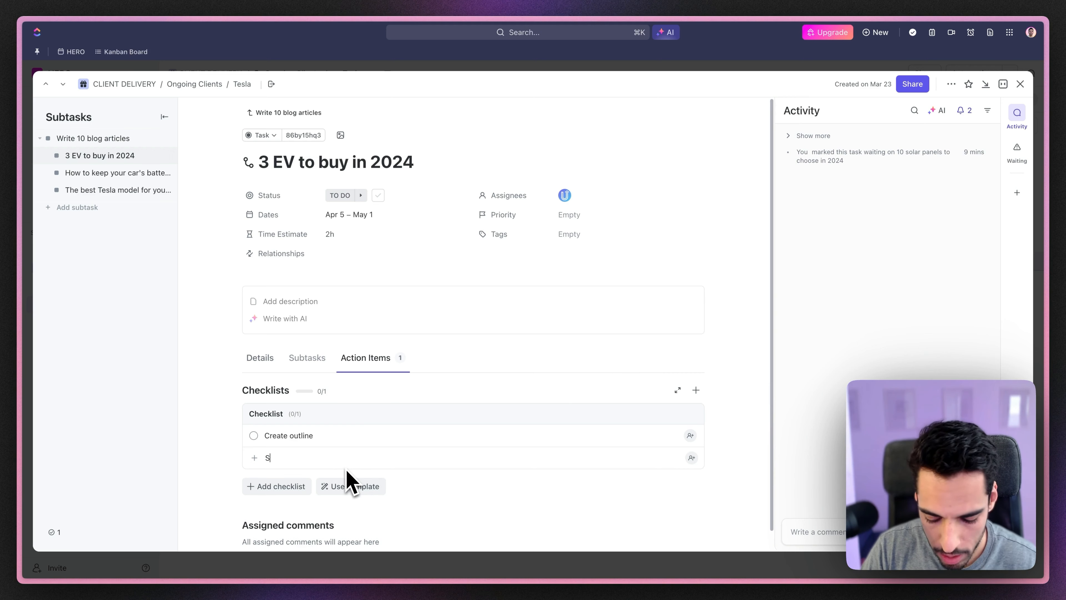
key(Return)
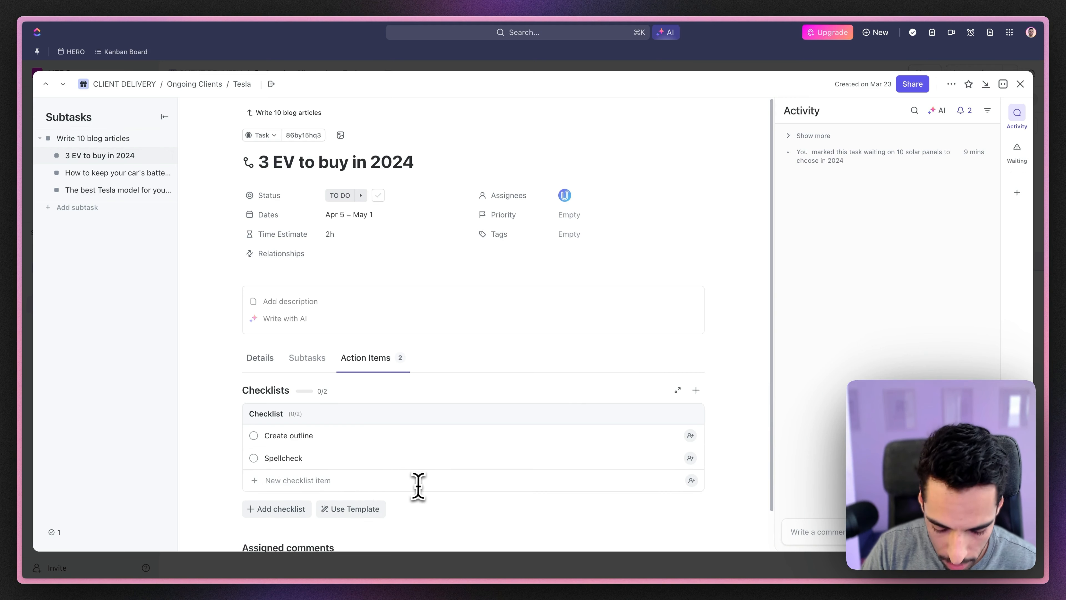
text(Sned to manager)
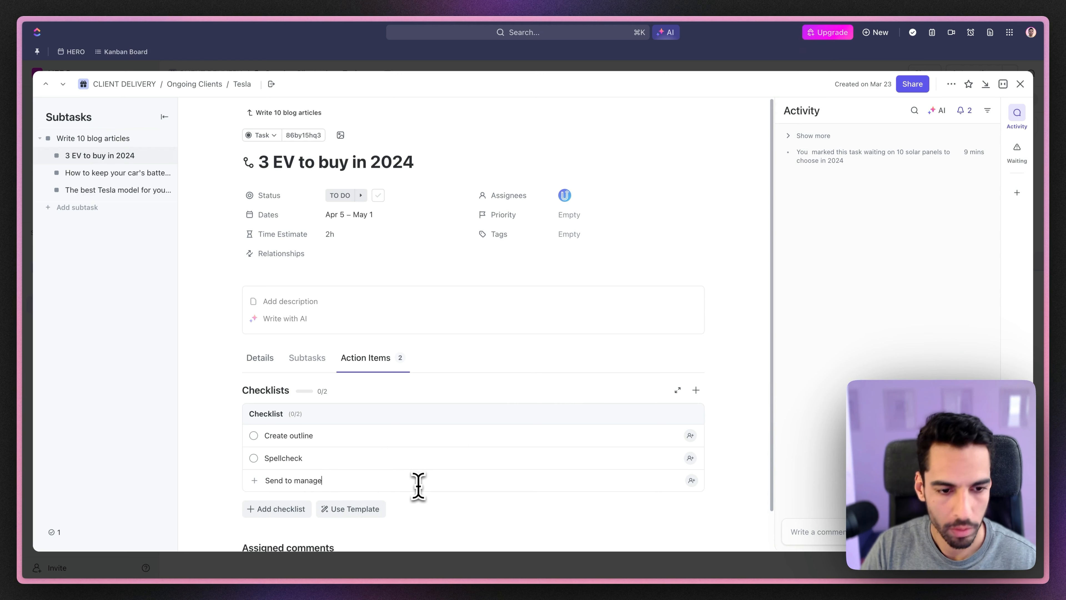
key(Return)
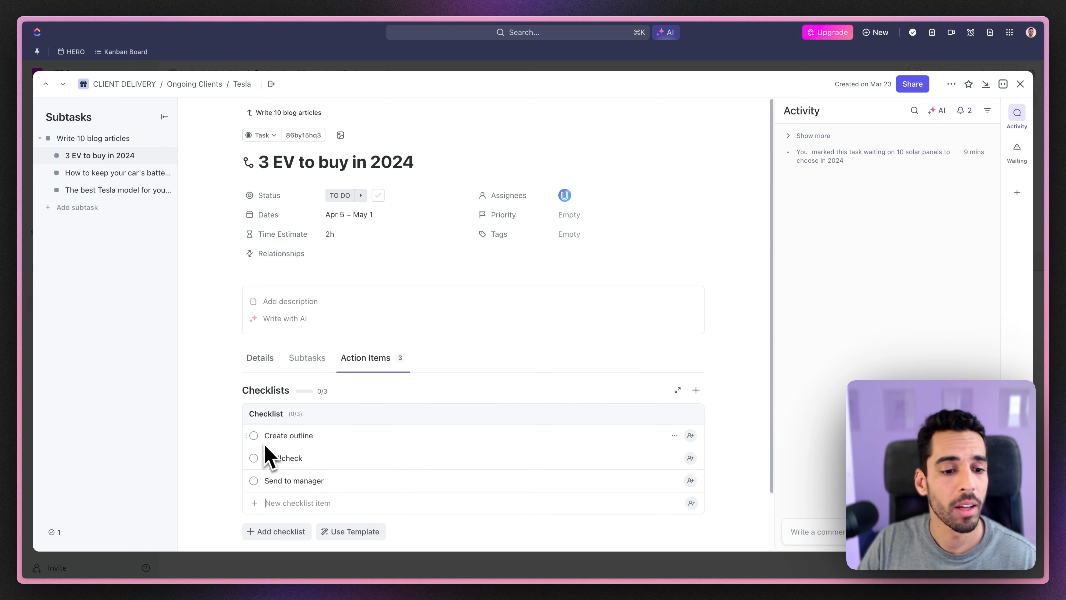
Check off the Create outline, Spellcheck and Send to manager items in the subtask's checklist.
click(254, 436)
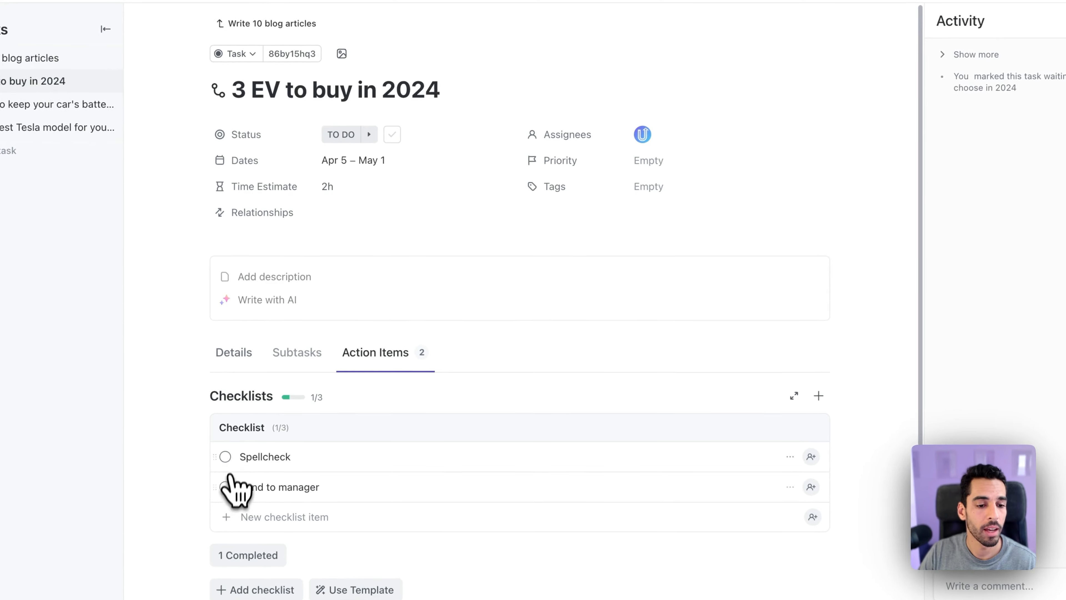
click(226, 457)
click(226, 456)
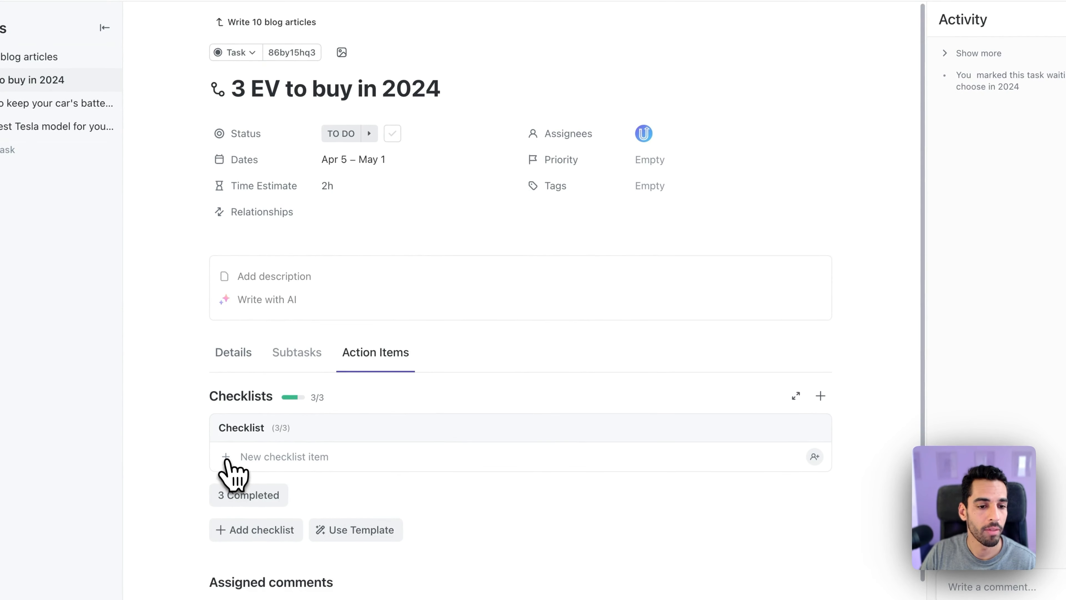
click(337, 136)
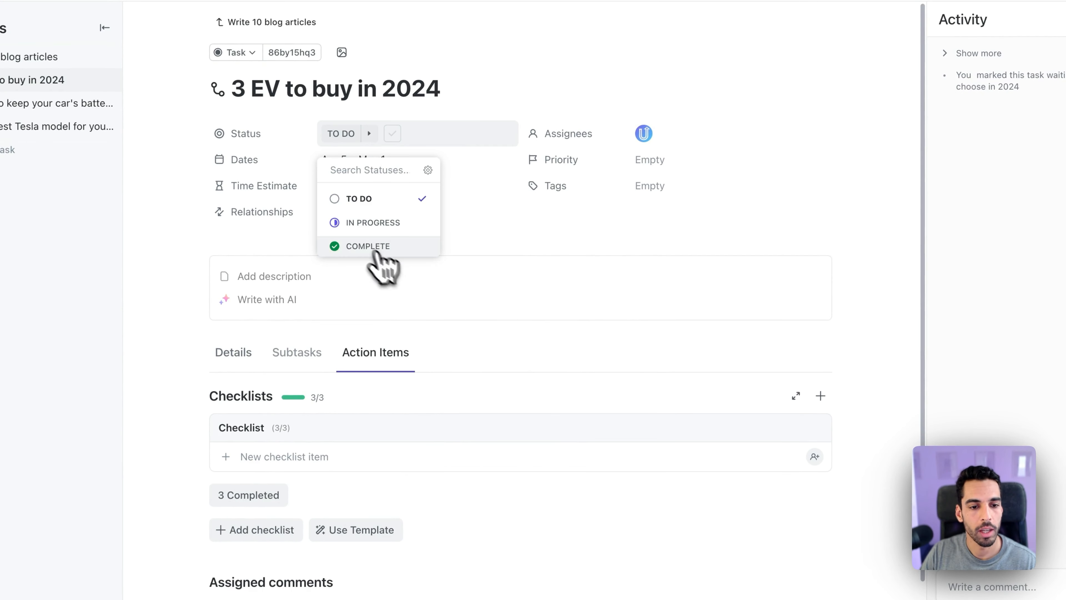
Show the completed checklist items and reopen Send to manager and Spellcheck.
click(261, 468)
click(269, 495)
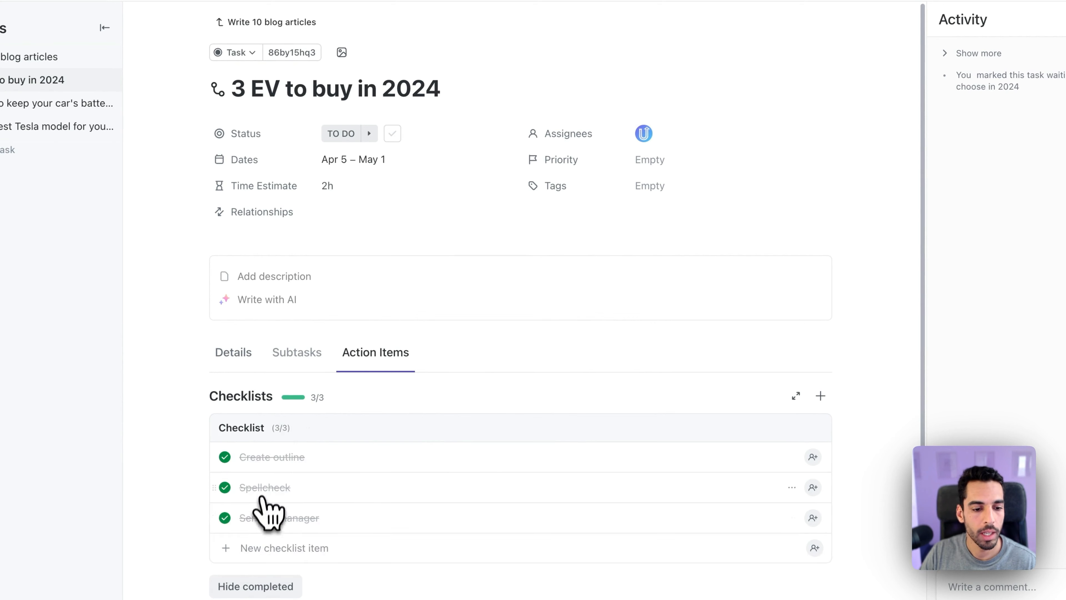
click(225, 518)
click(225, 487)
Try to set the 3 EV to buy in 2024 subtask to Complete while checklist items are still open.
click(341, 134)
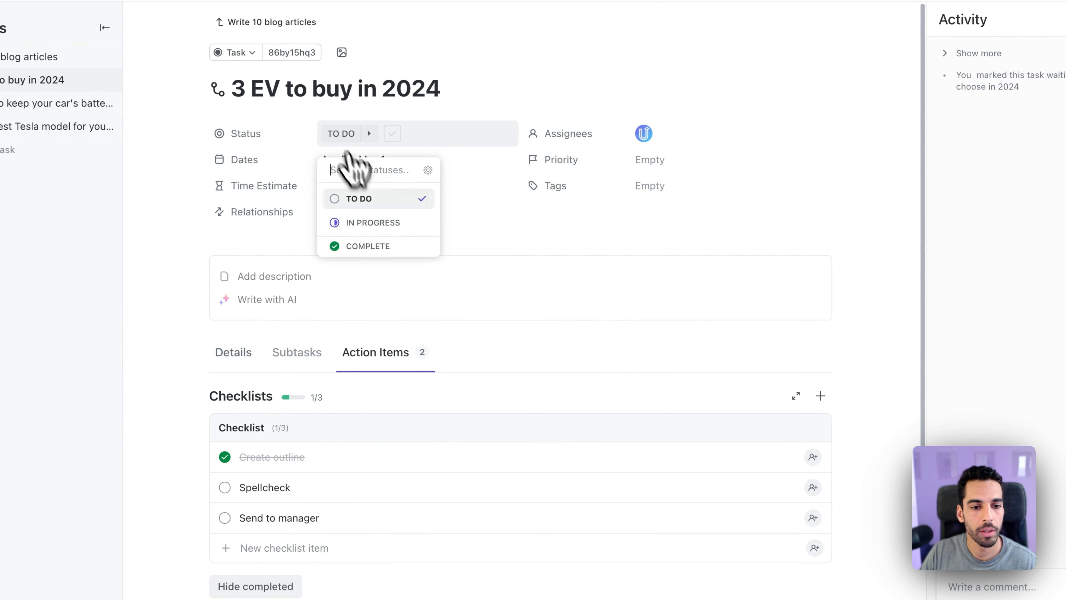
click(380, 246)
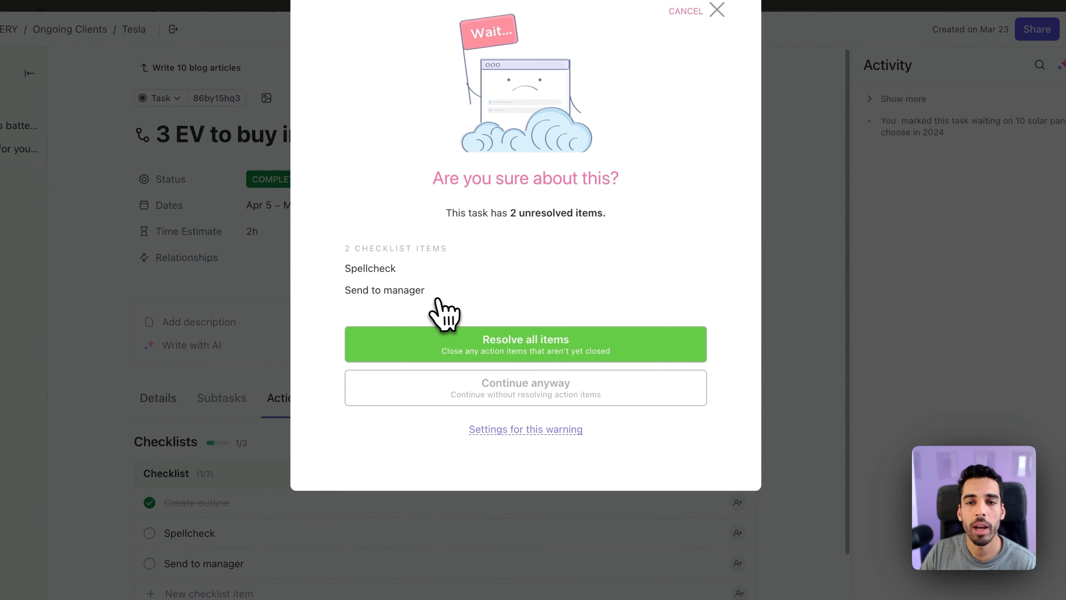
click(510, 328)
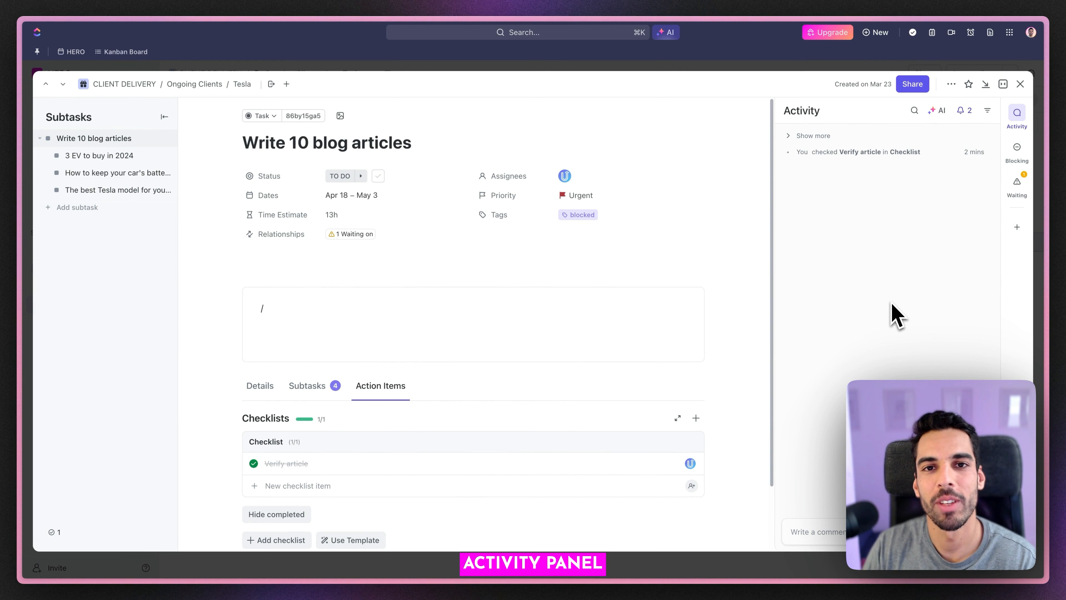
Expand the activity history of Write 10 blog articles and review its logged changes back to the task's creation.
click(813, 136)
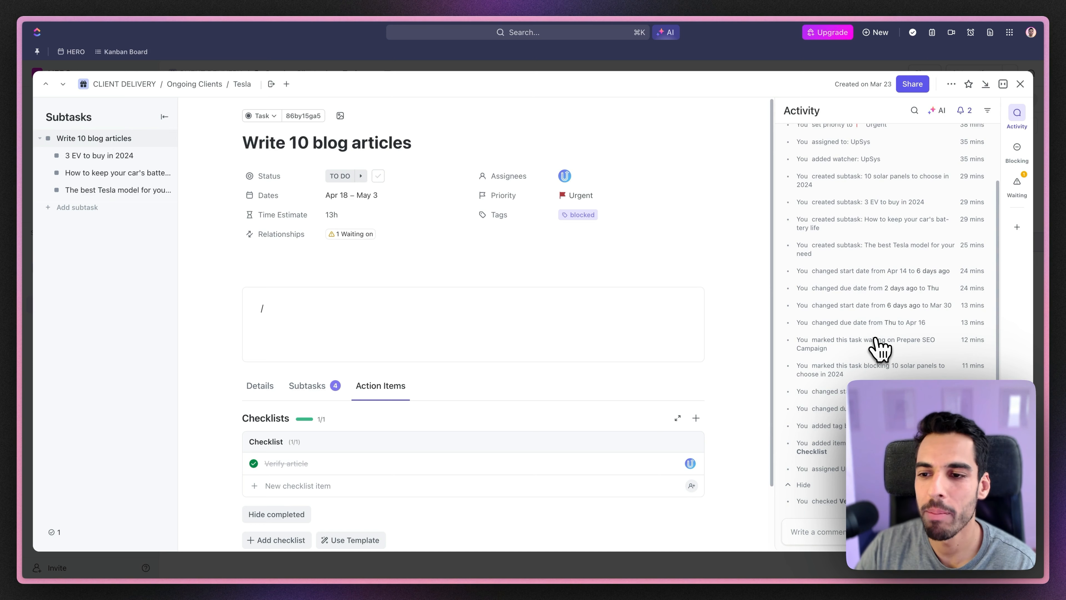
scroll(880, 346, up, 3)
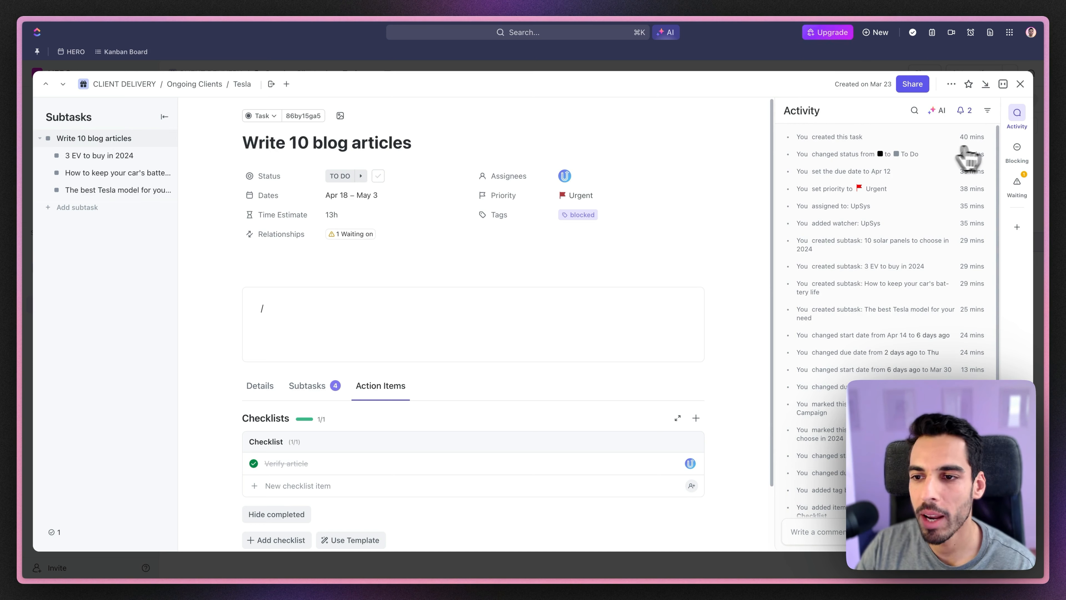
scroll(923, 226, down, 2)
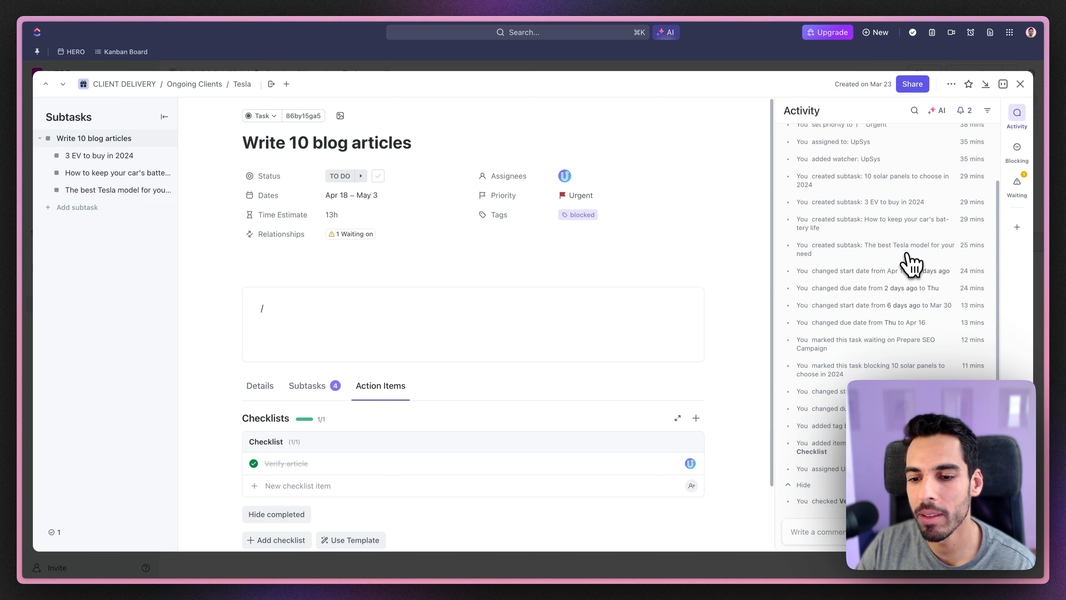
click(886, 532)
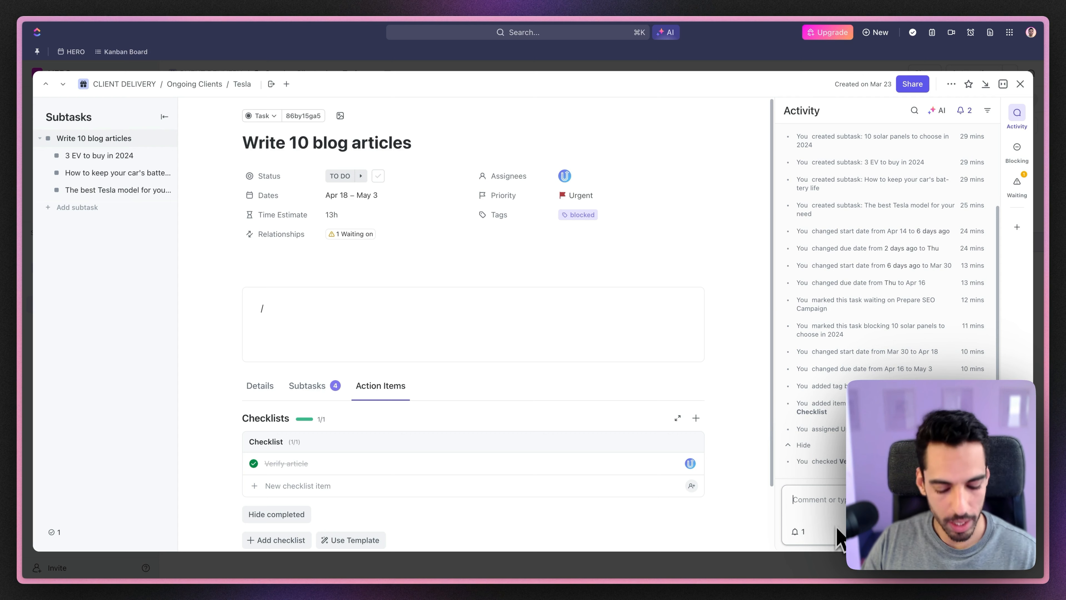
text(@)
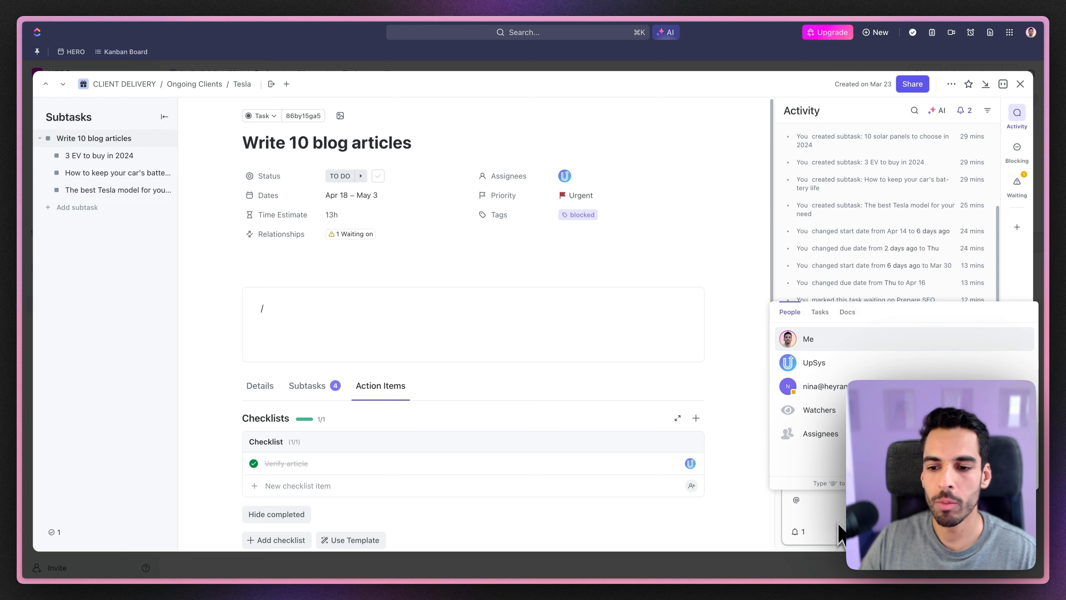
click(848, 364)
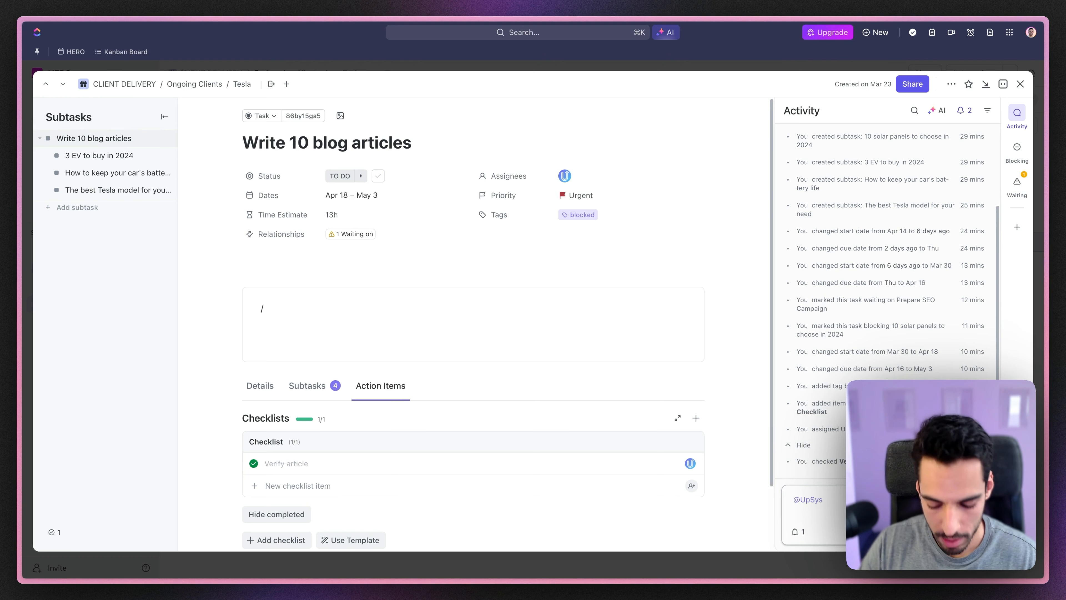
text(have y)
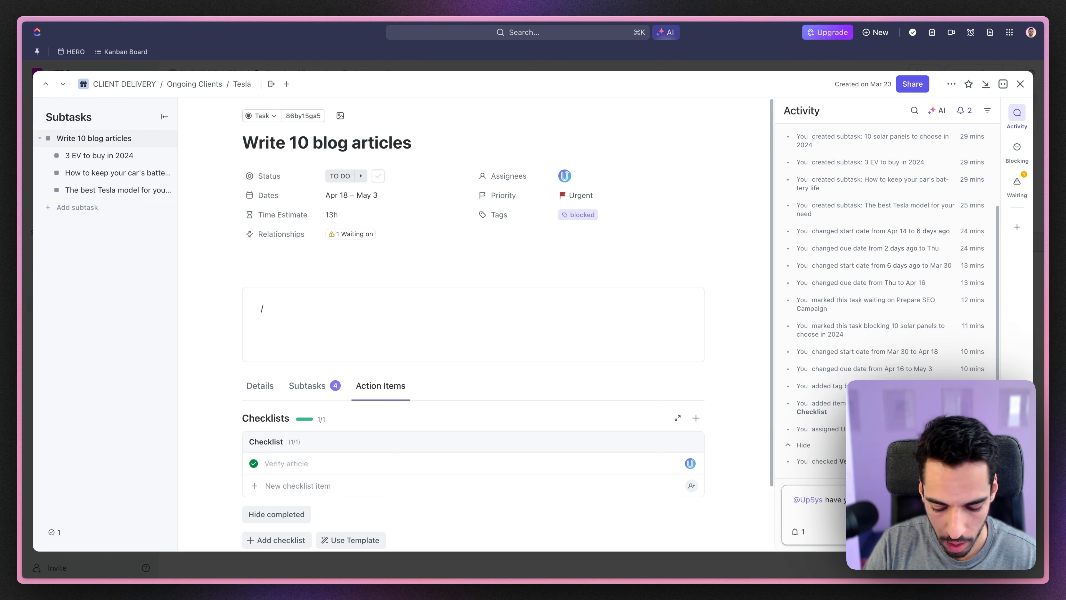
key(Return)
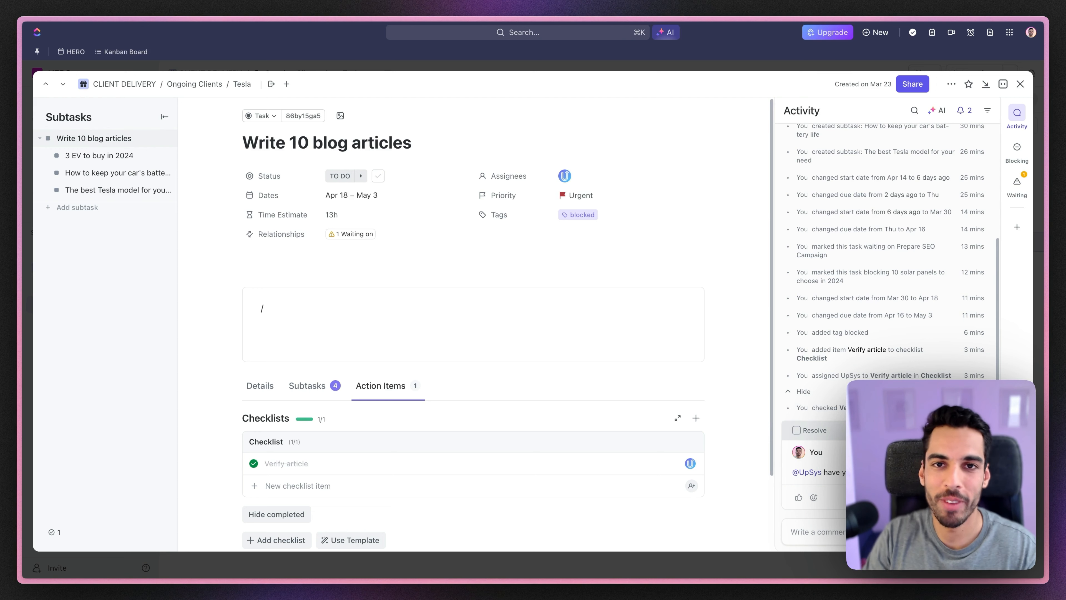
Post a comment that links the 3 EV to buy in 2024 task, followed by "have a look at that article first".
click(819, 532)
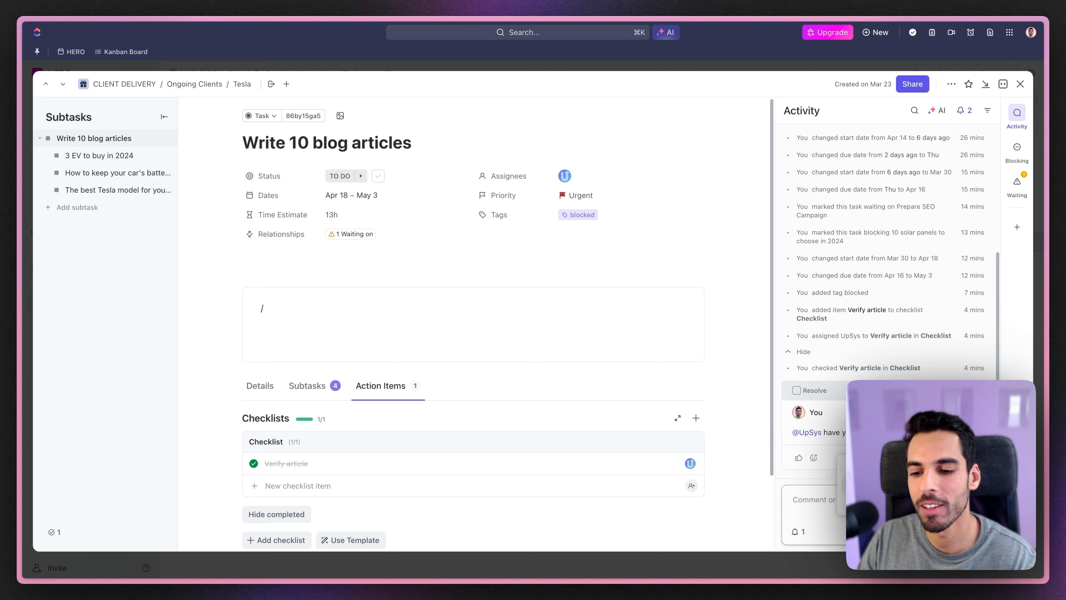
click(817, 500)
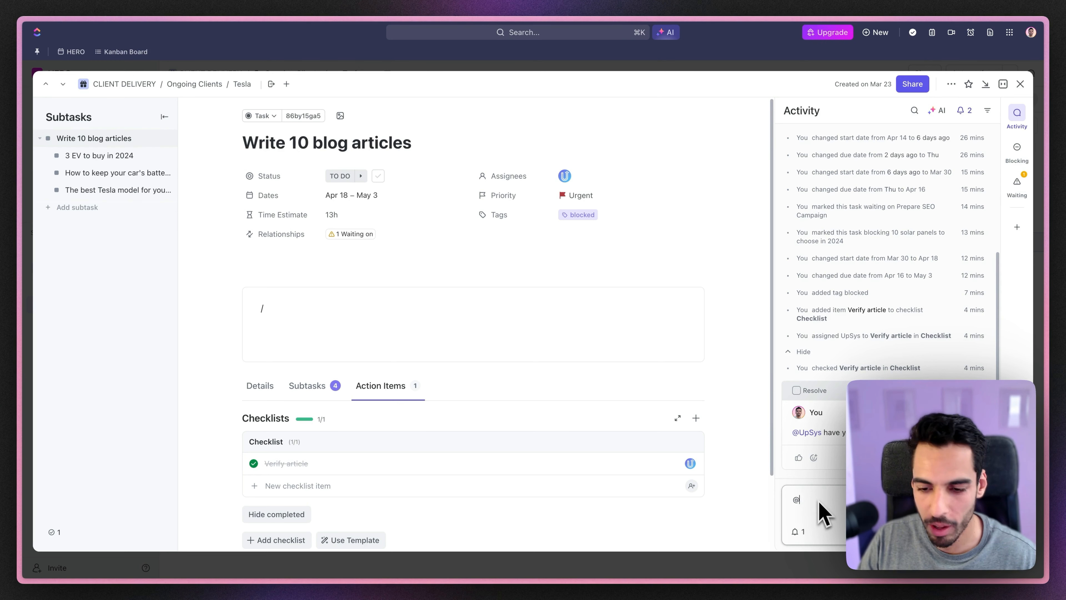
text(@@)
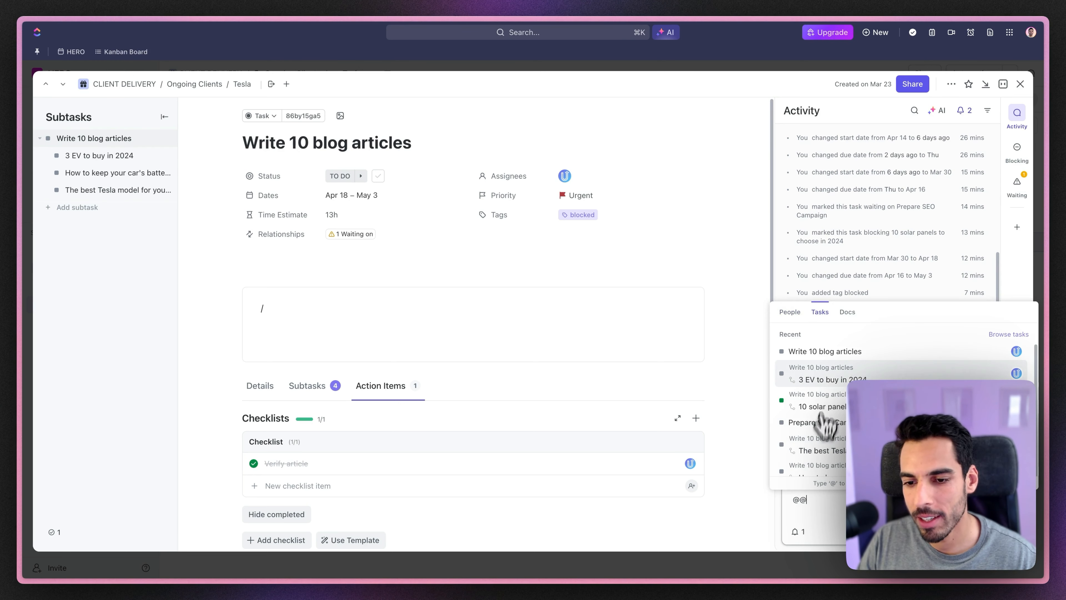
click(831, 380)
text(have a look at that article first)
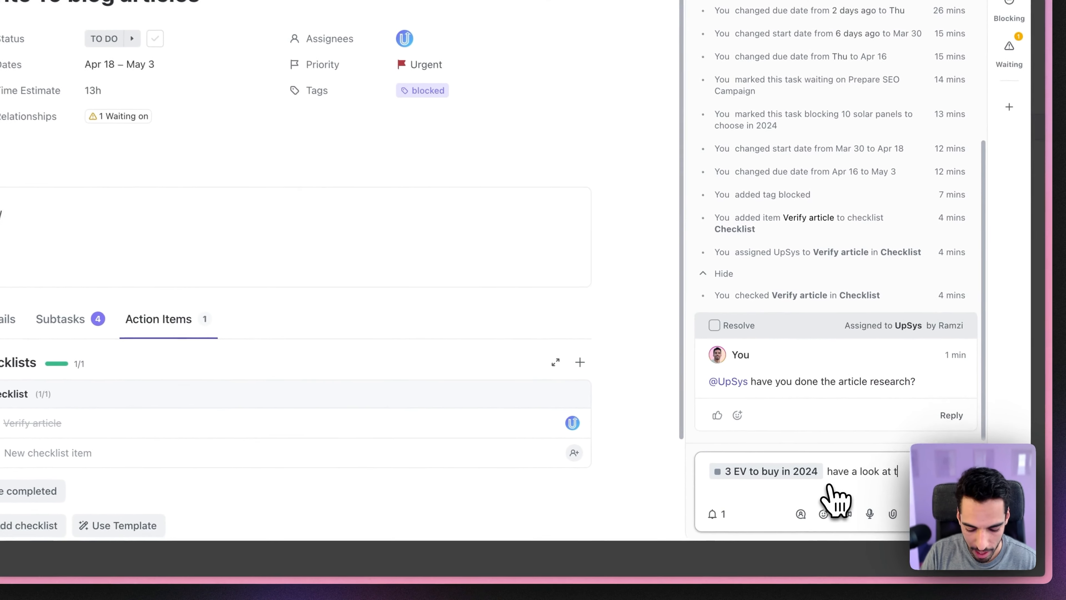
key(Return)
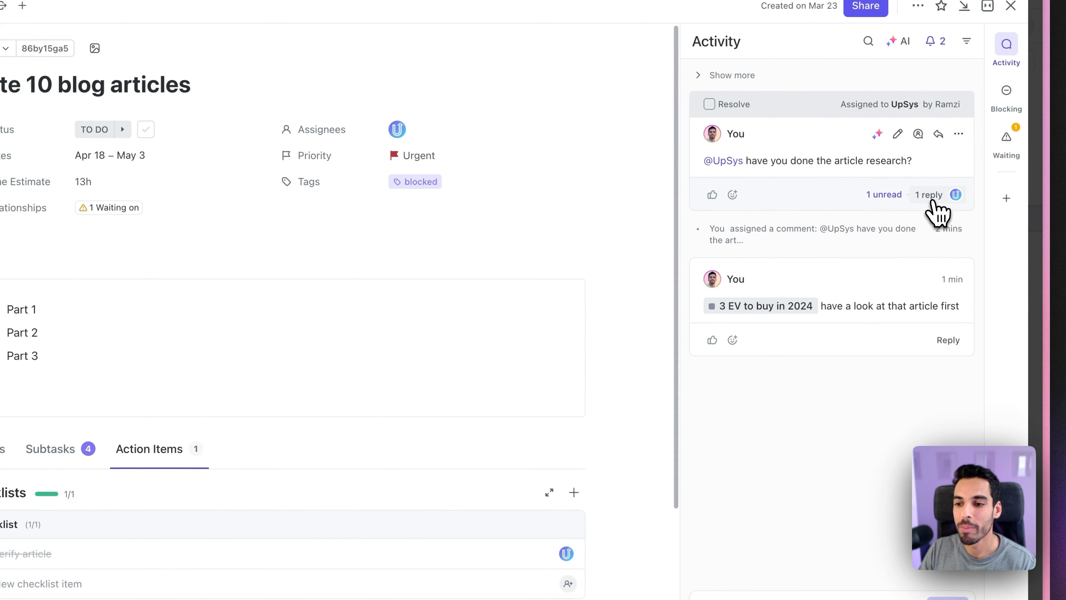
Read UpSys's reply in the article research comment thread, and open the same reply from the Inbox notifications.
click(934, 203)
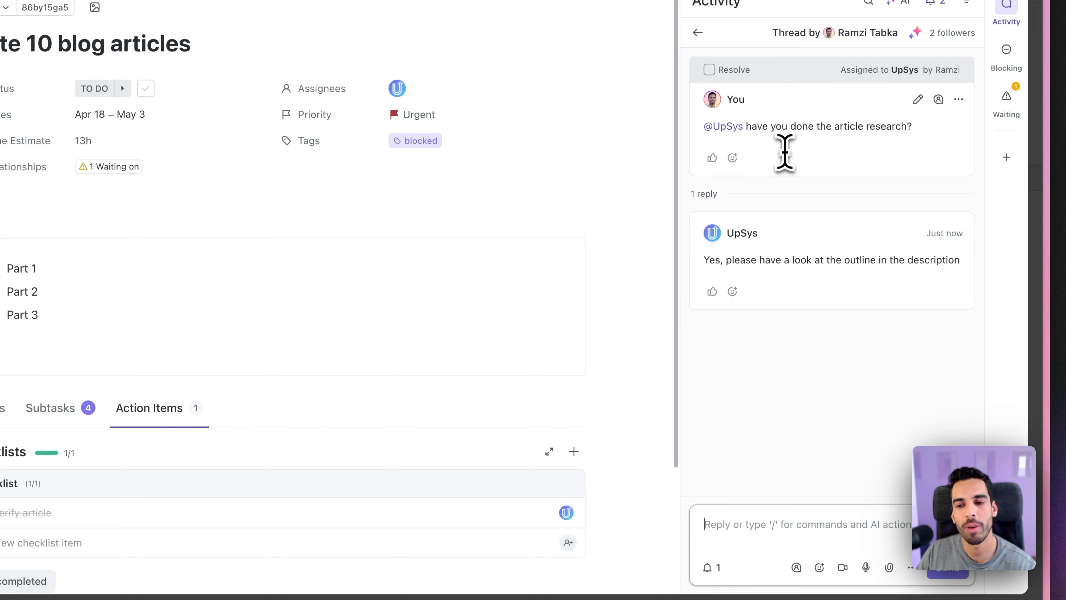
click(1010, 59)
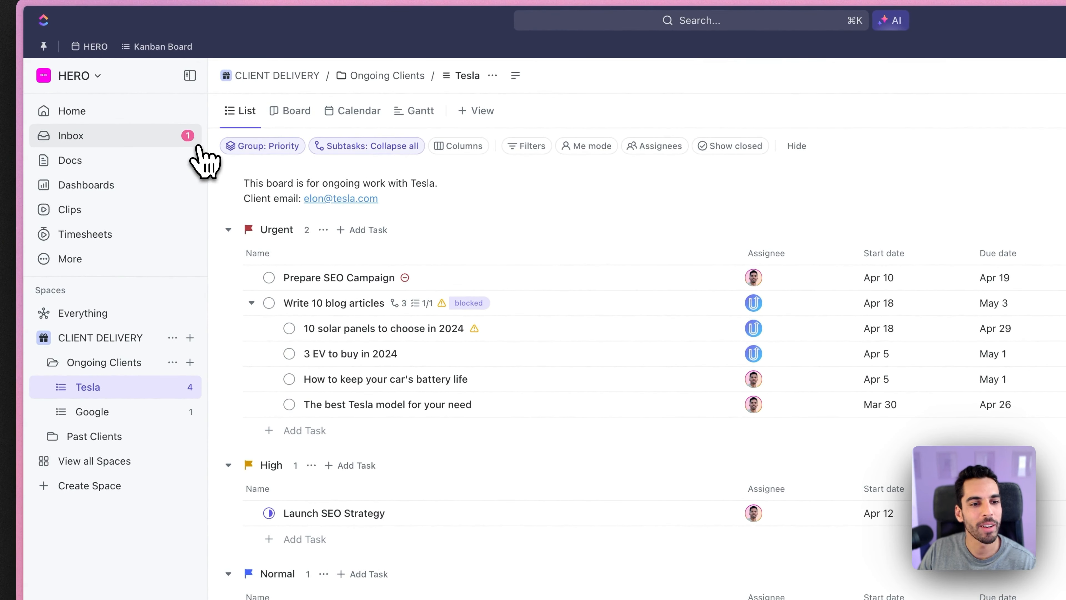
click(187, 139)
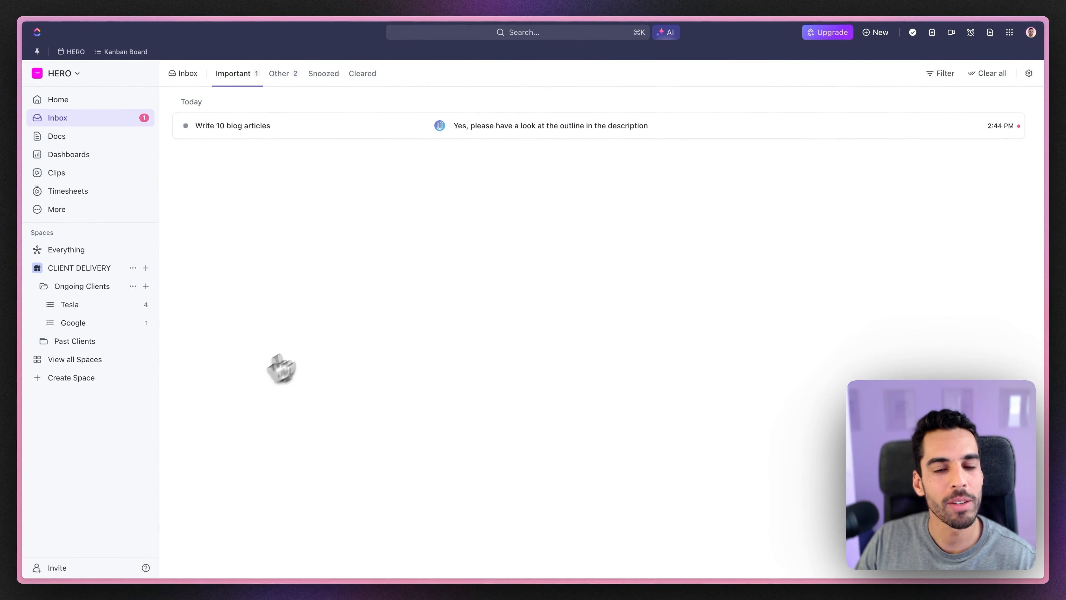
click(582, 131)
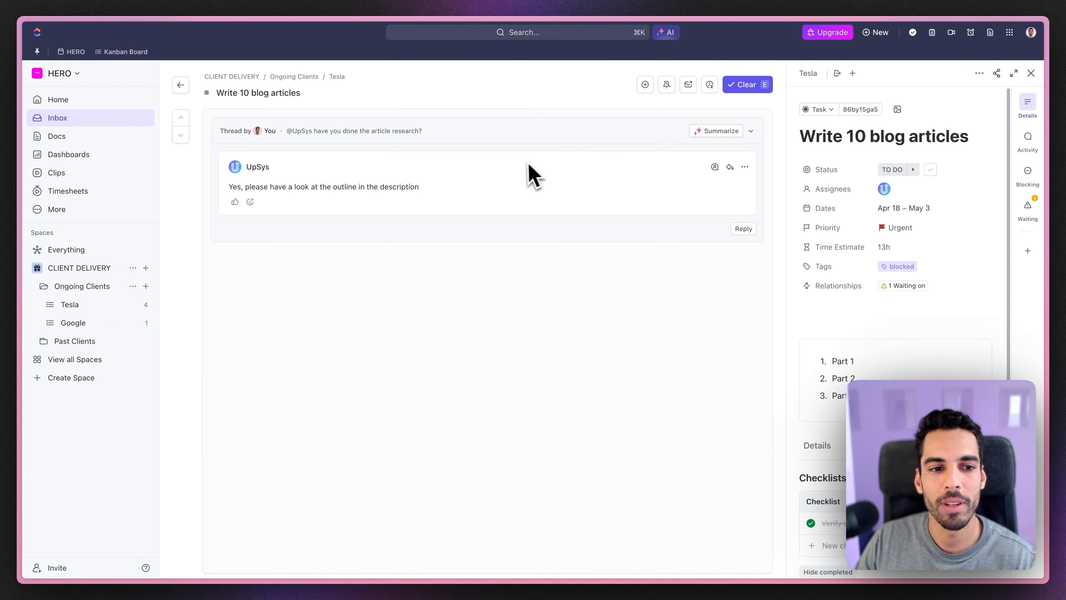